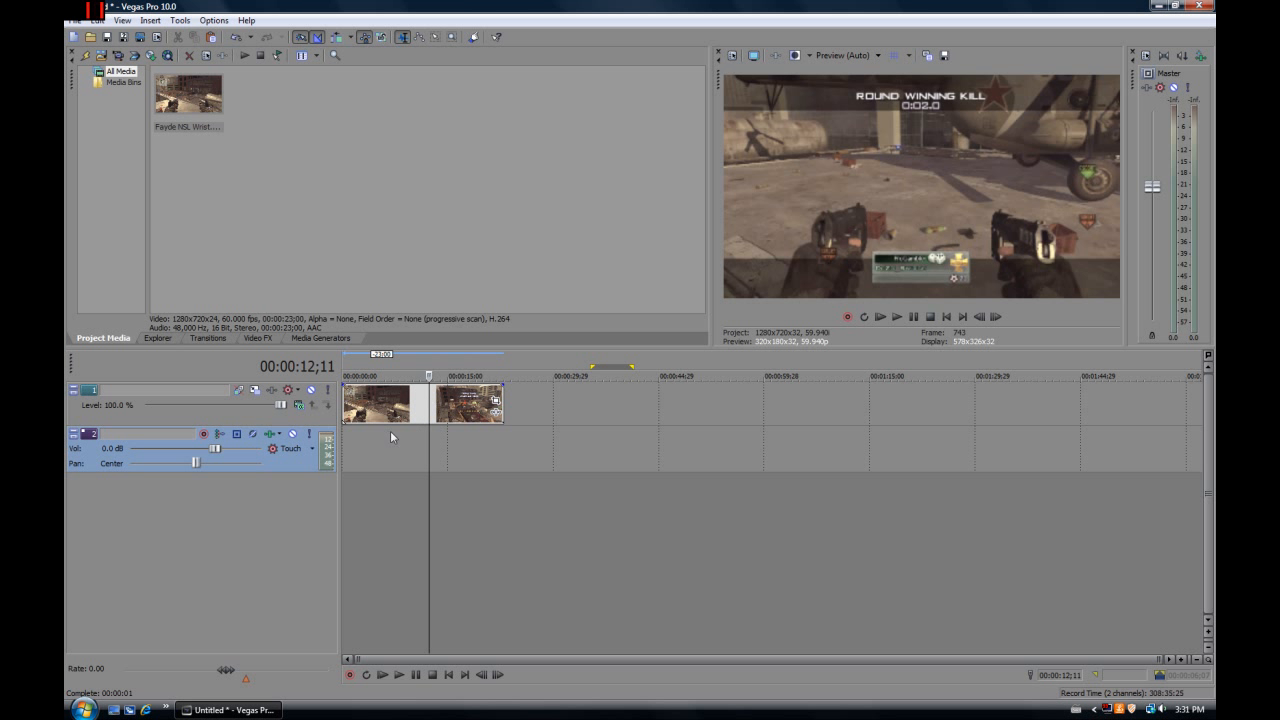
Split the gameplay clip at 00:00:13;24 and copy the section after the cut
left_click(996, 317)
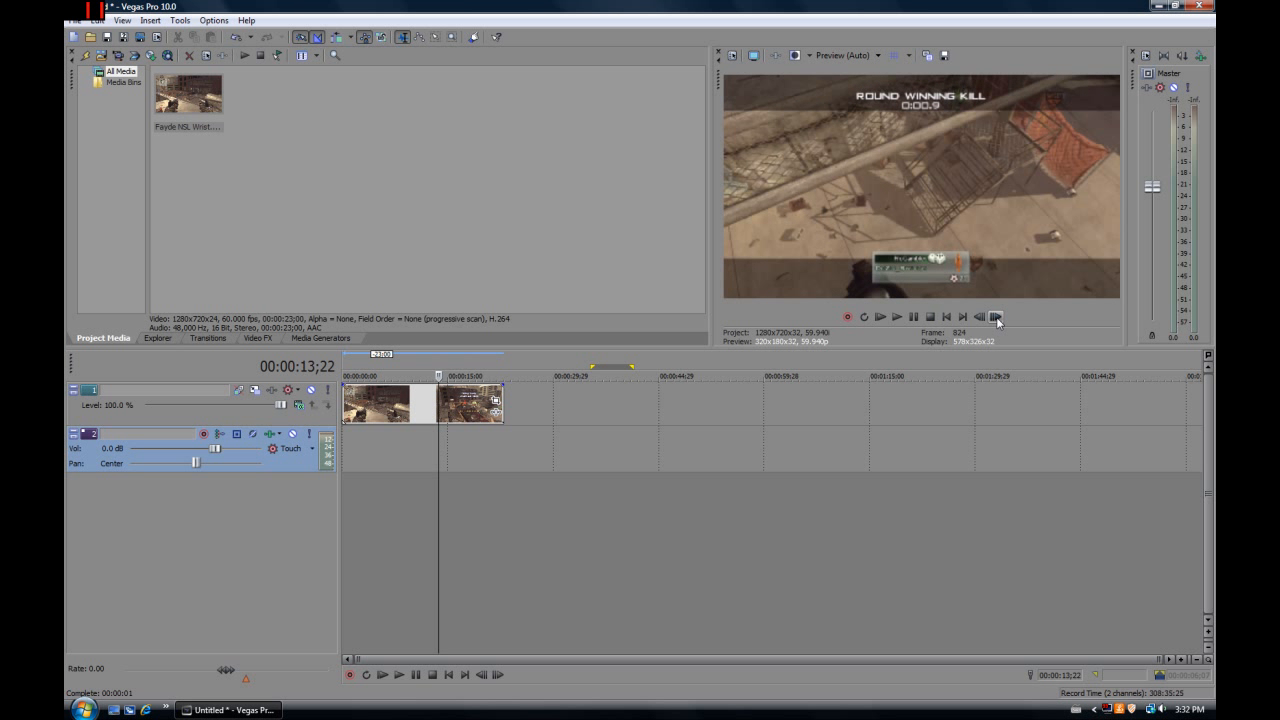
left_click(997, 318)
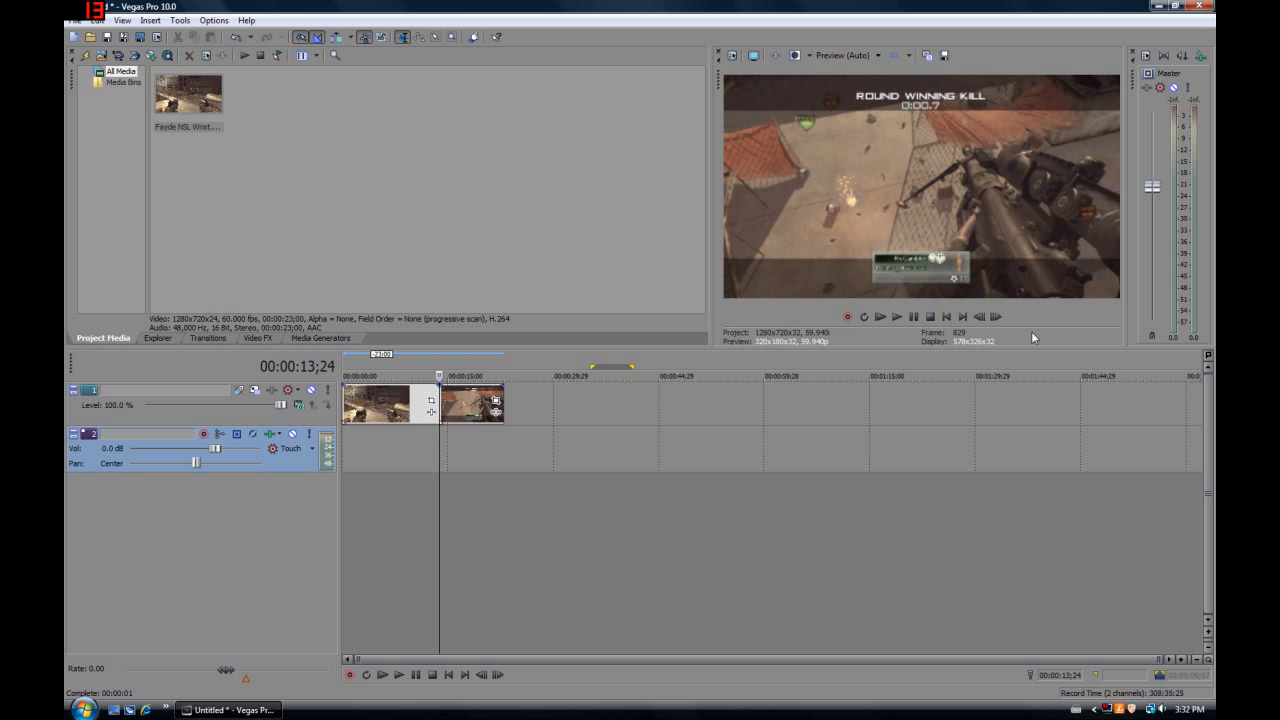
left_click(472, 405)
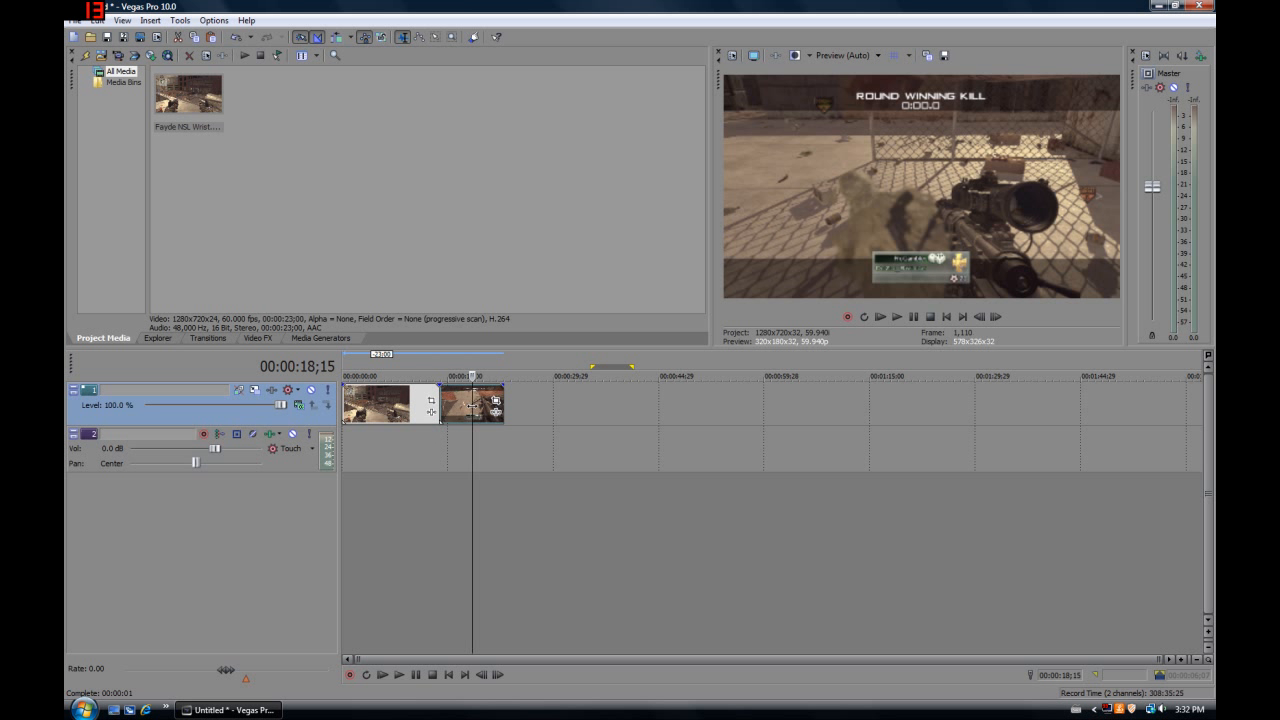
Insert a new video track above the clip and paste the copied section on it, starting at the cut
right_click(332, 413)
left_click(378, 441)
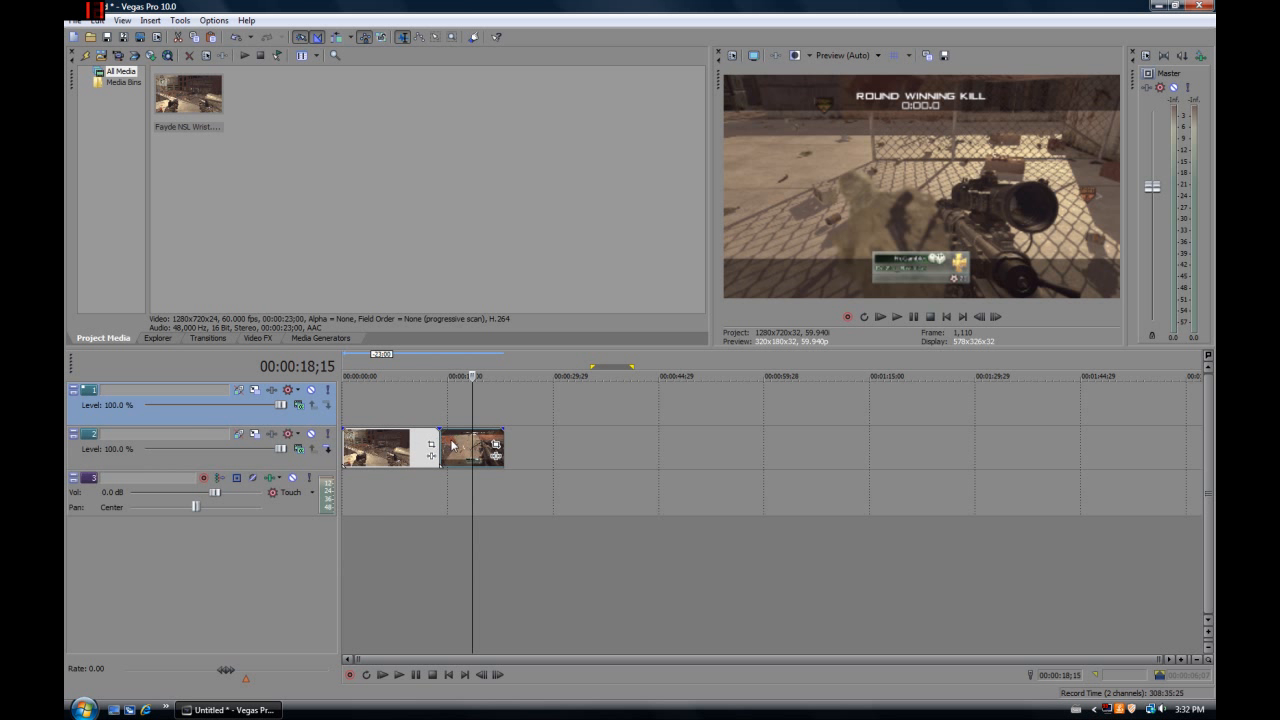
left_click(443, 408)
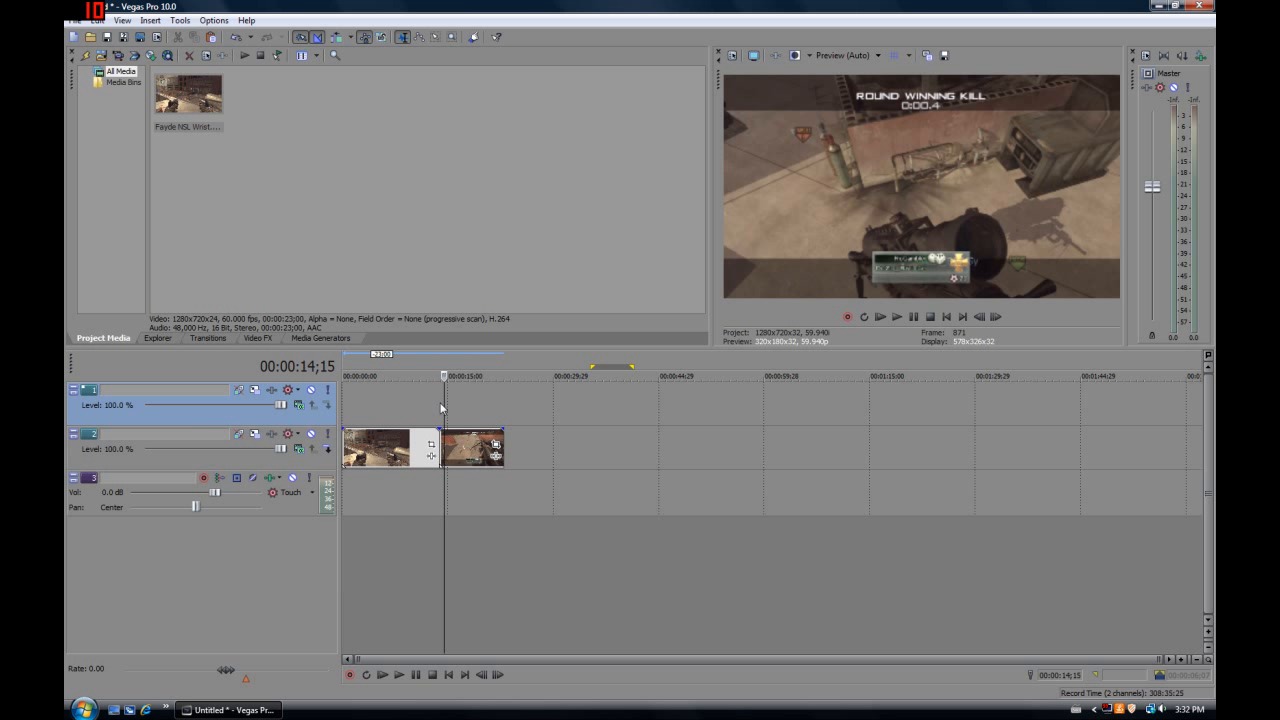
key("ctrl+v")
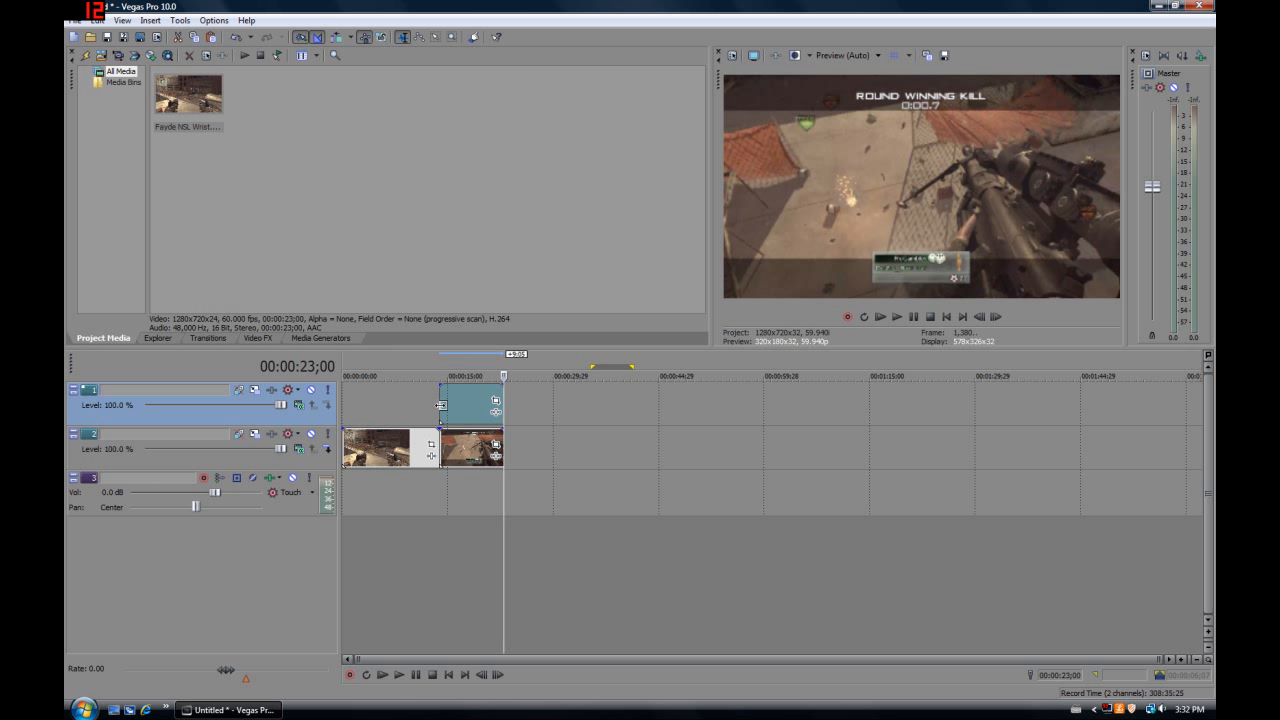
left_click(468, 490)
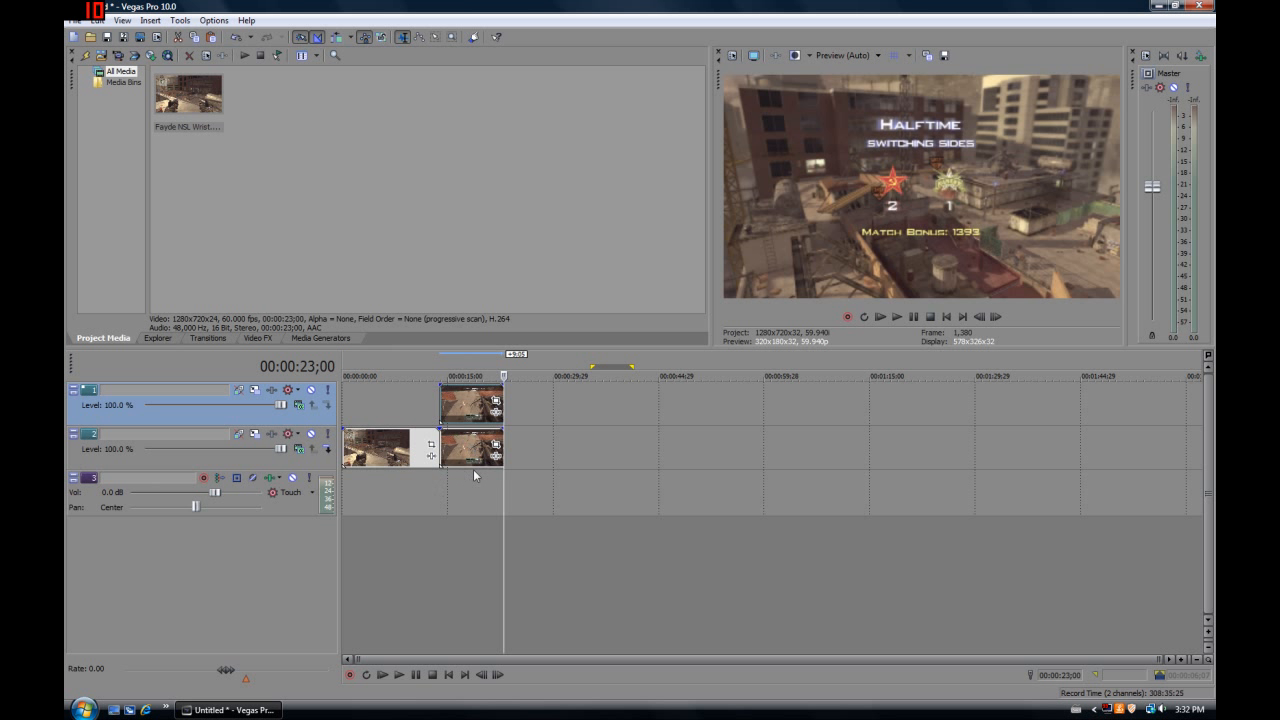
left_click(468, 496)
left_click(447, 491)
Add a velocity envelope to the section after the cut on track 2 and set it to 0%
right_click(458, 452)
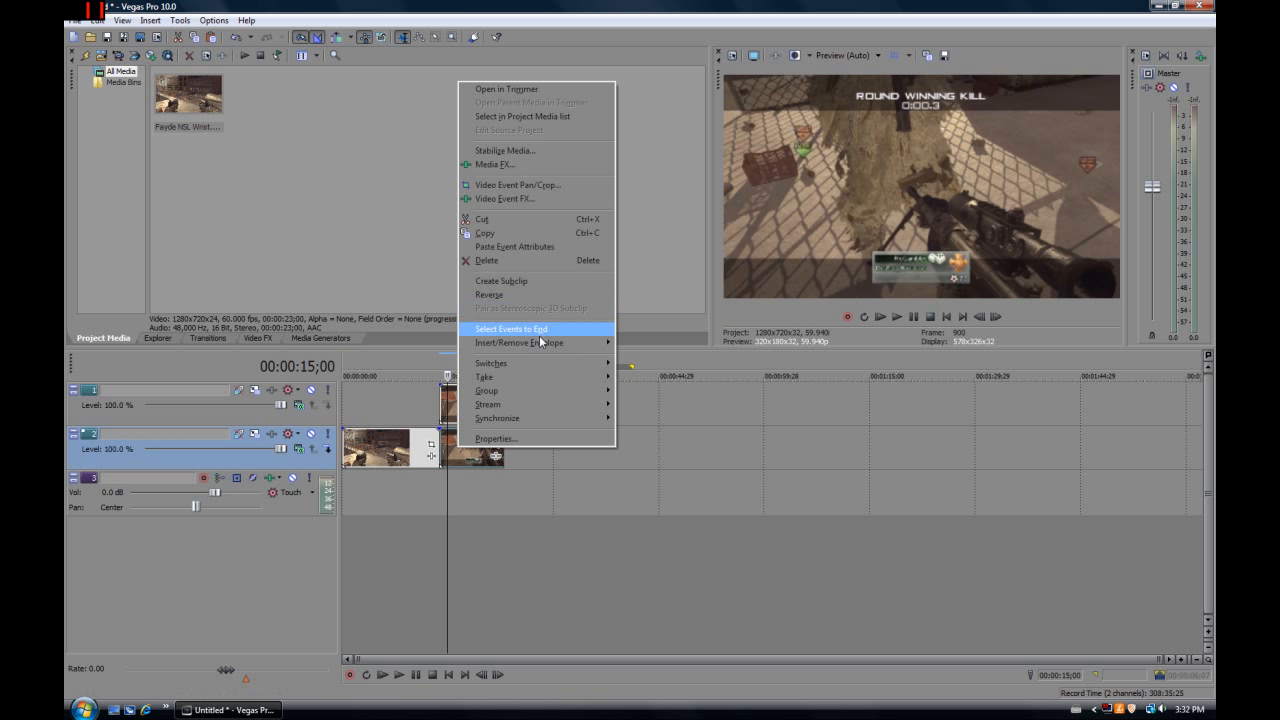
mouse_move(540, 344)
left_click(636, 344)
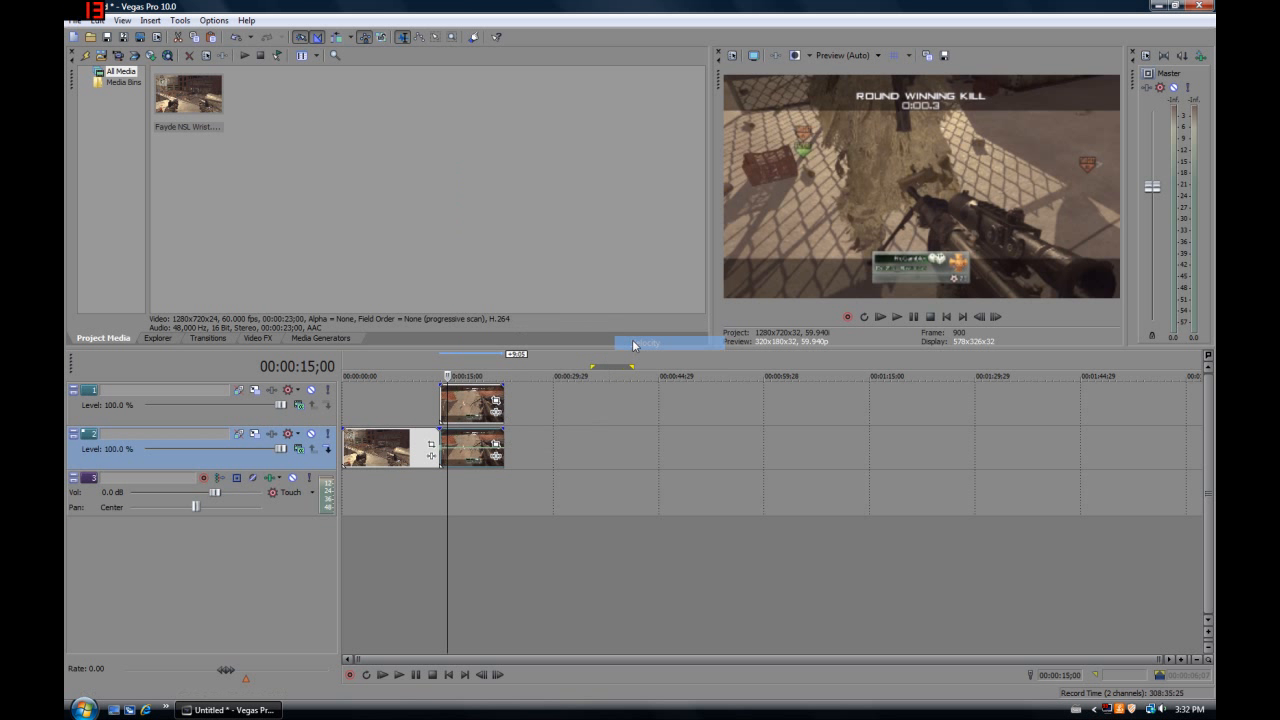
right_click(443, 451)
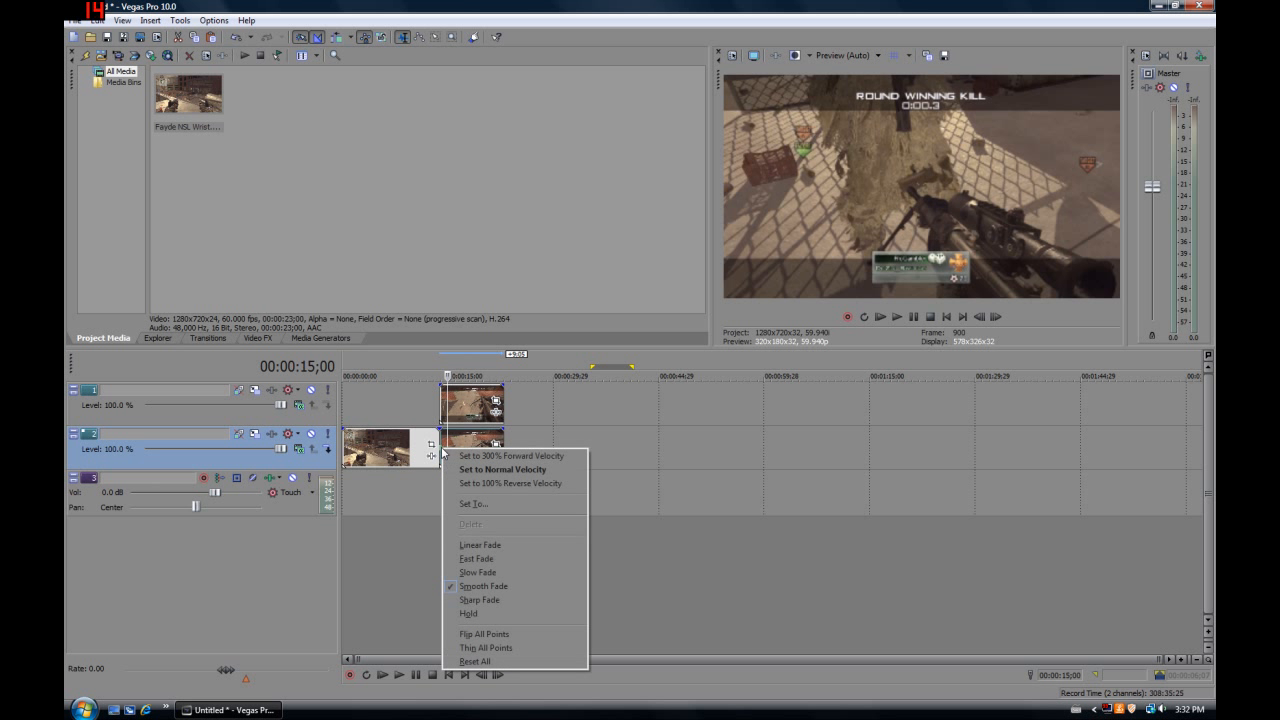
left_click(475, 503)
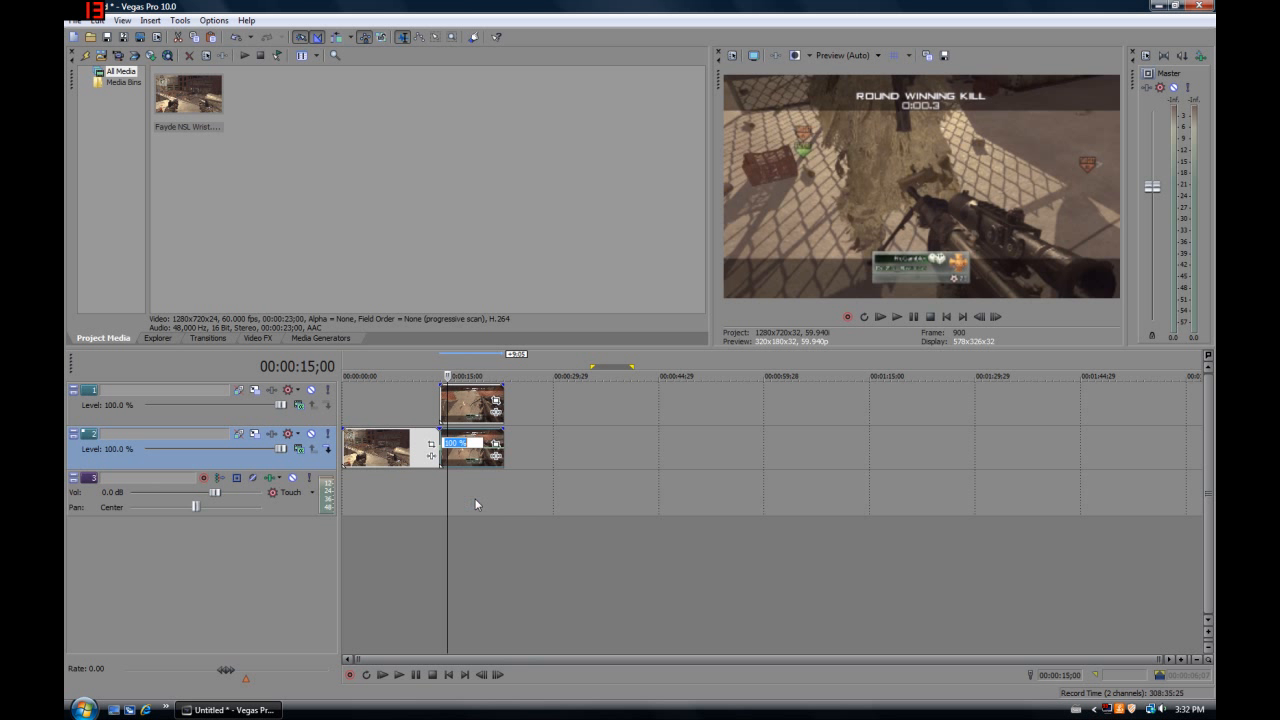
type("0")
key("Return")
Add a velocity envelope to the copied clip on track 1, set it to 0%, and step through frames to check the freeze
right_click(452, 410)
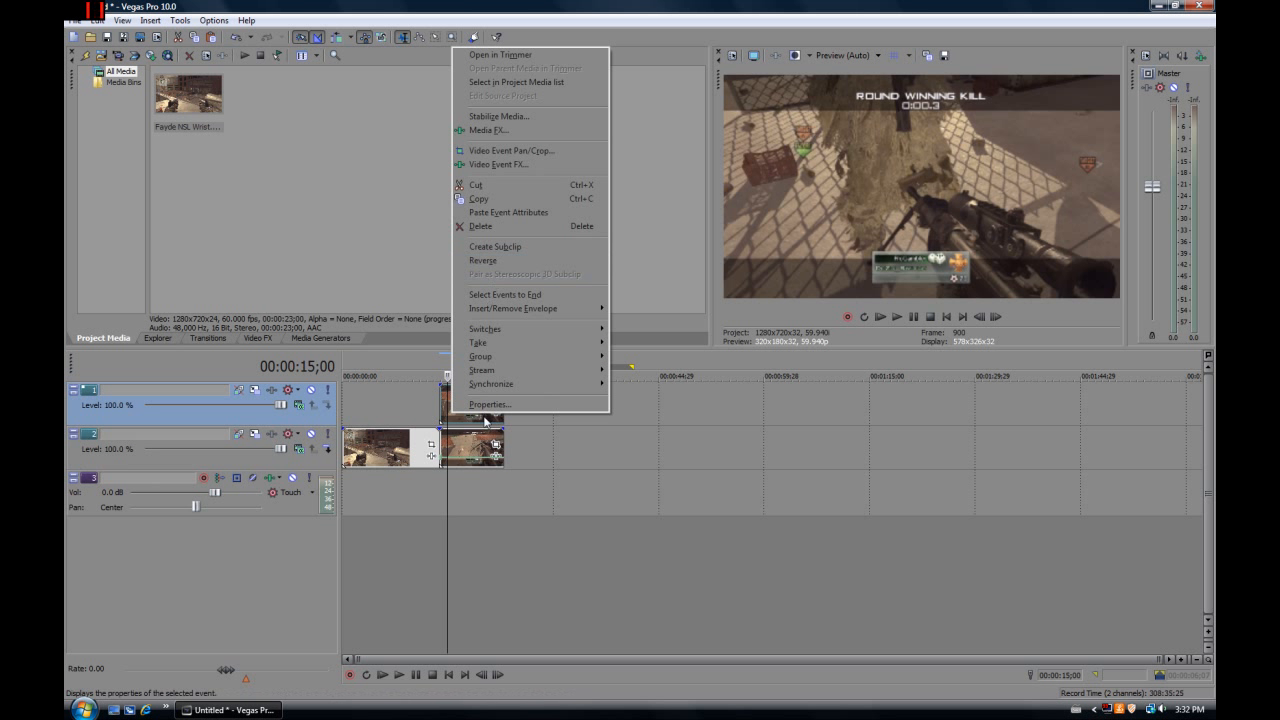
mouse_move(504, 309)
left_click(634, 309)
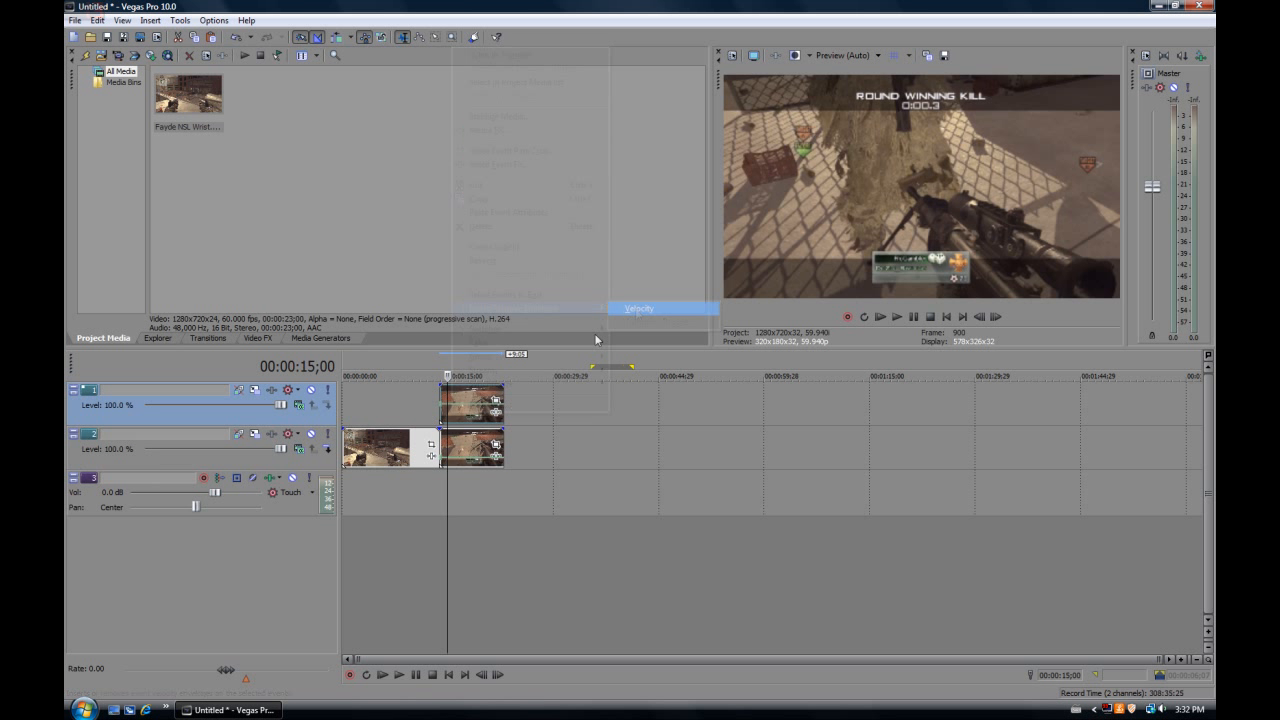
right_click(443, 410)
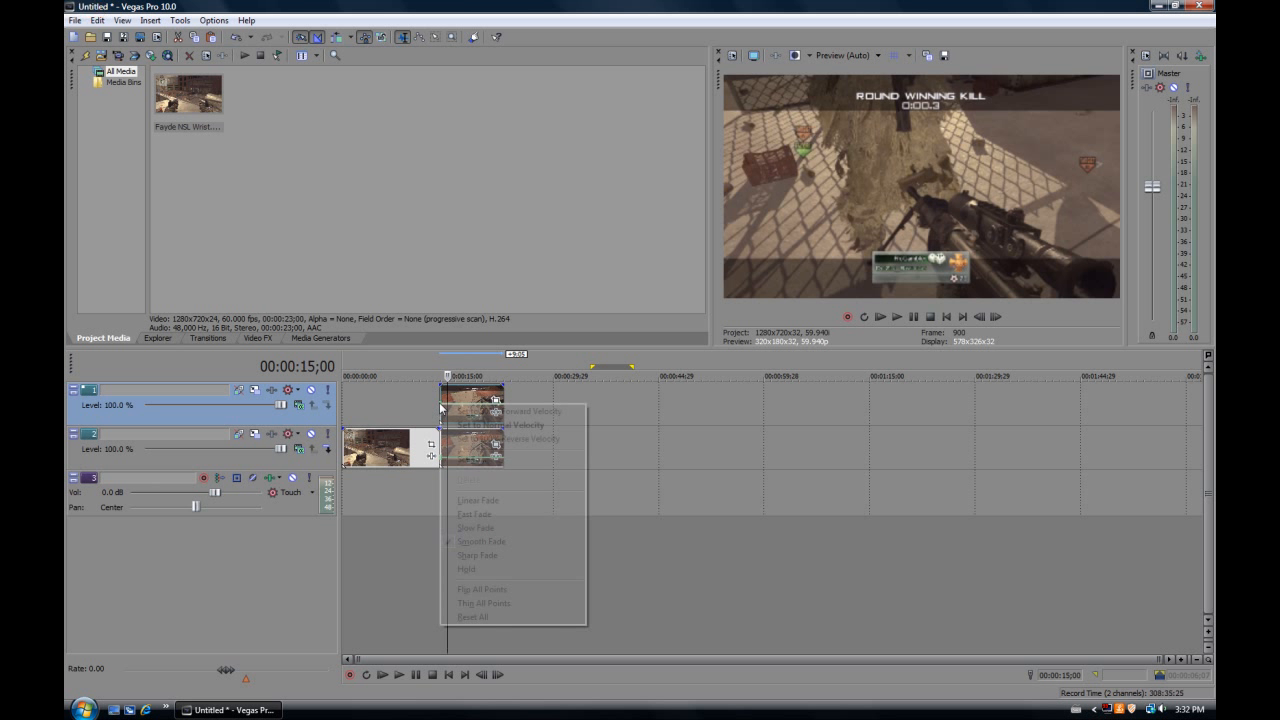
left_click(482, 460)
type("20")
key("Return")
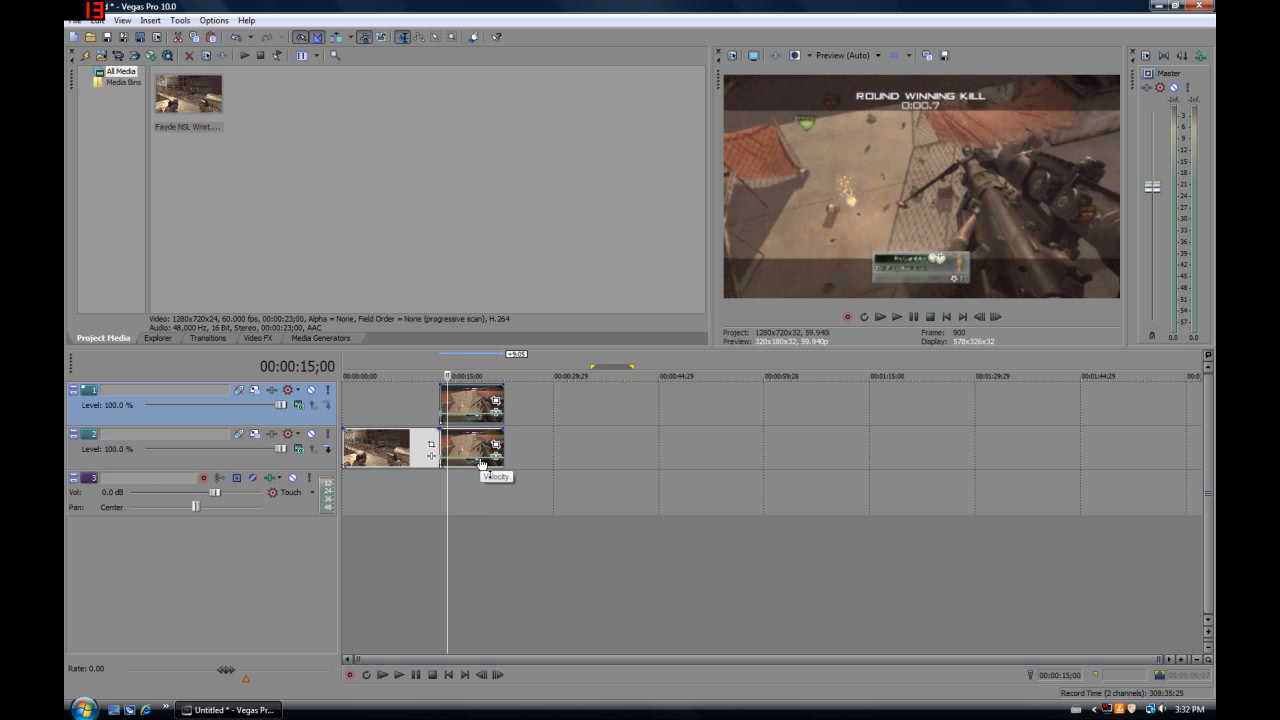
left_click(997, 317)
left_click(997, 317)
left_click(997, 317)
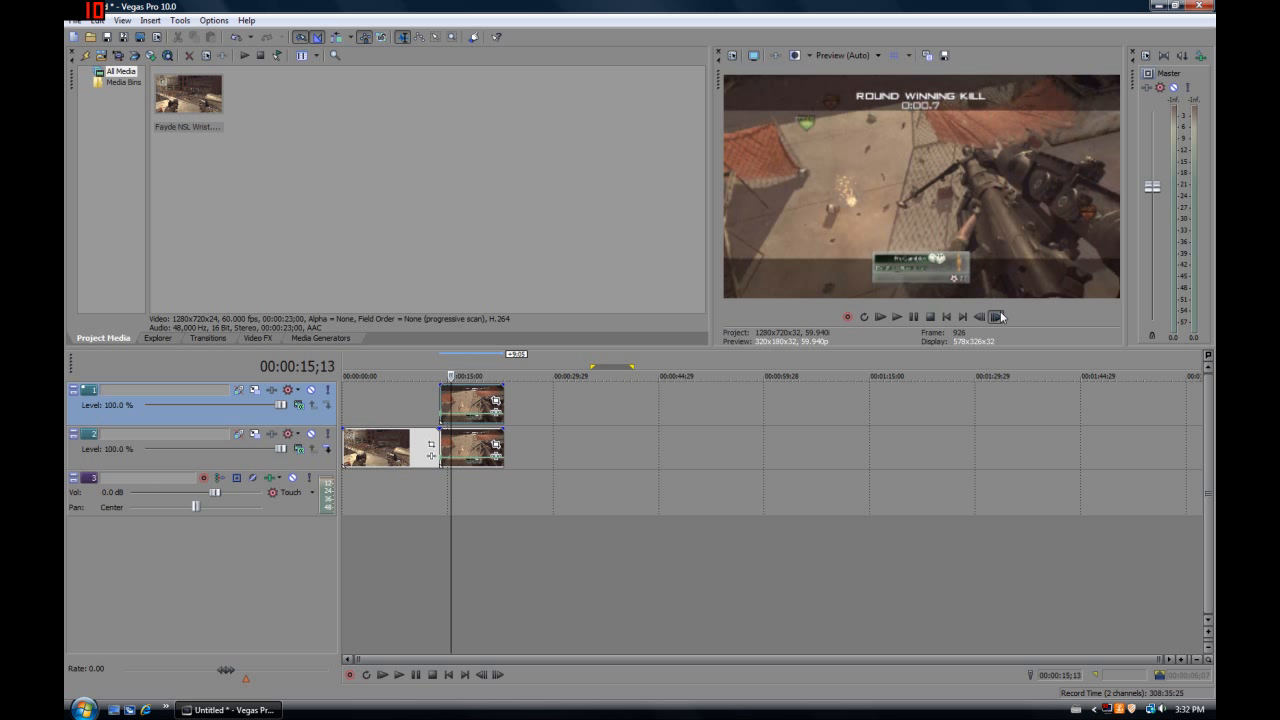
left_click(997, 317)
left_click(997, 317)
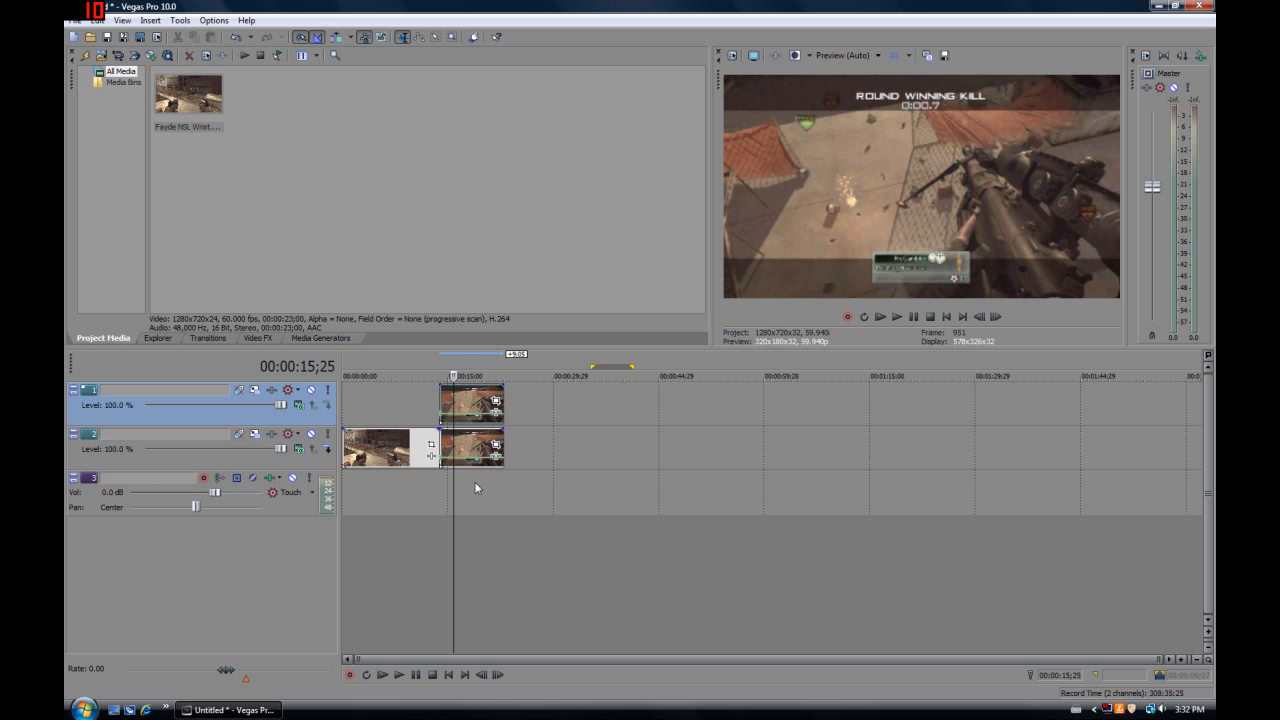
Return the playhead to the cut, open Event Pan/Crop for the track 1 clip, and enable its mask
left_click(446, 484)
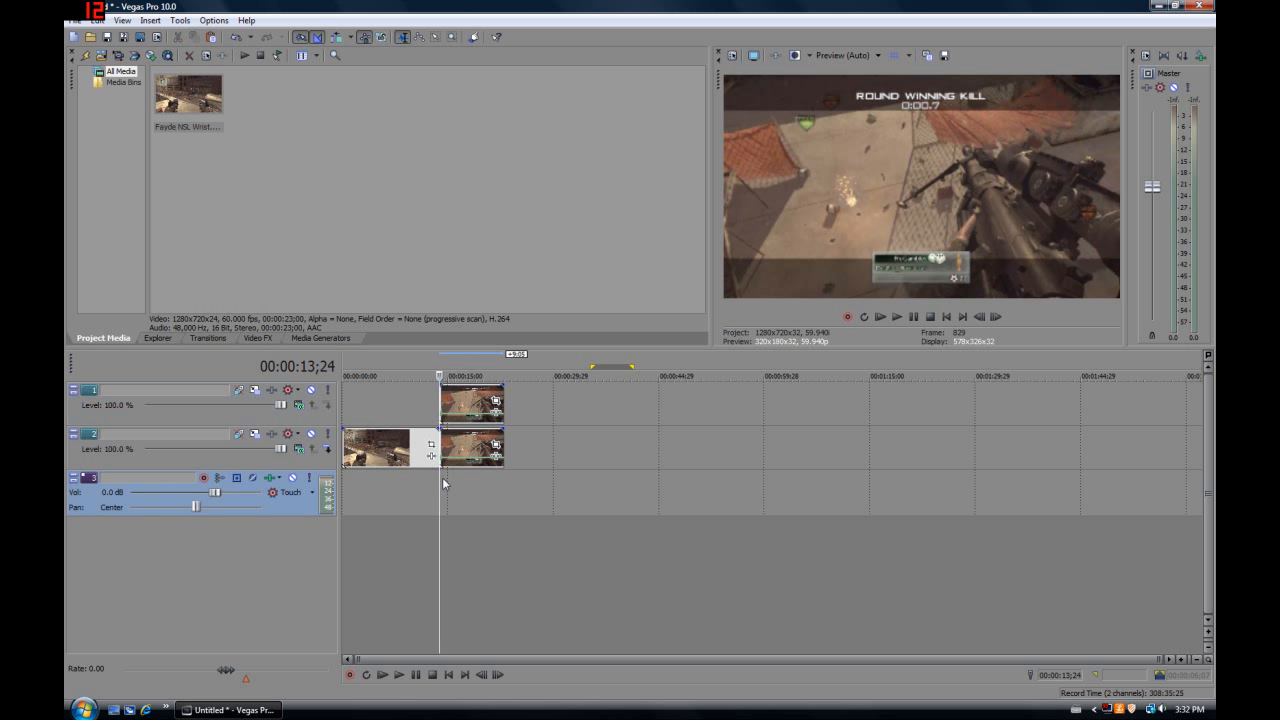
left_click(497, 402)
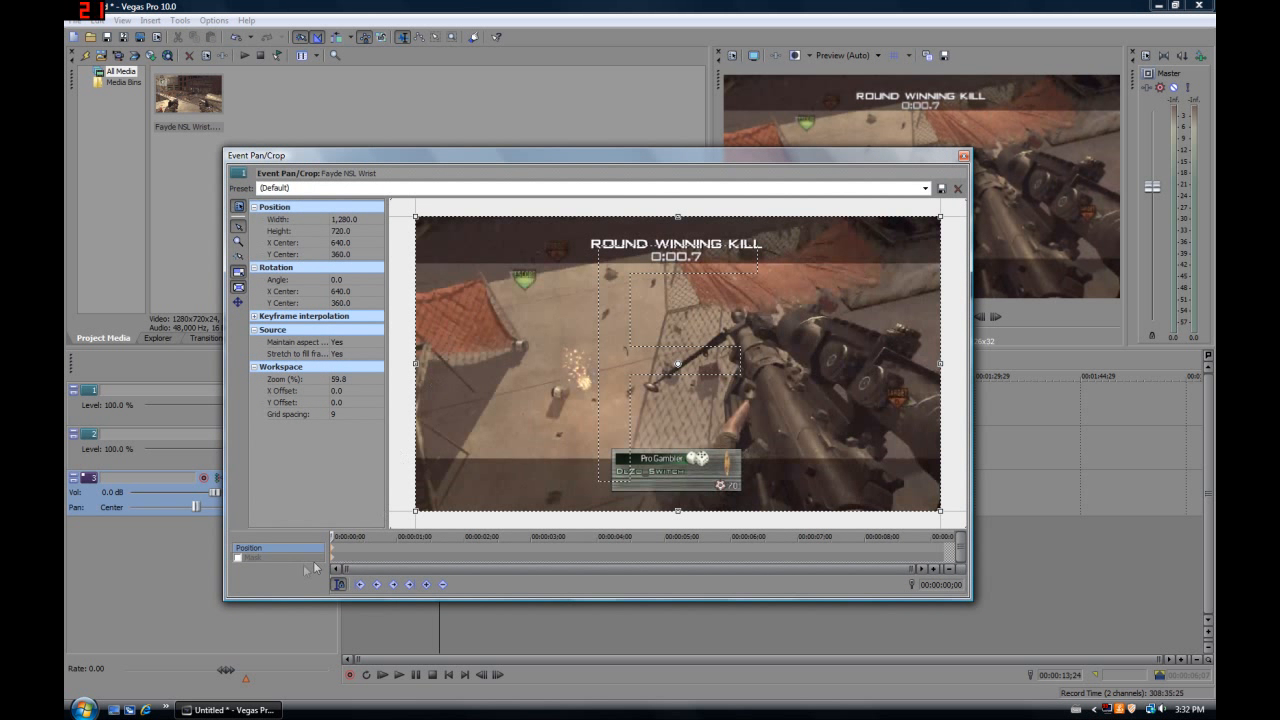
left_click(289, 560)
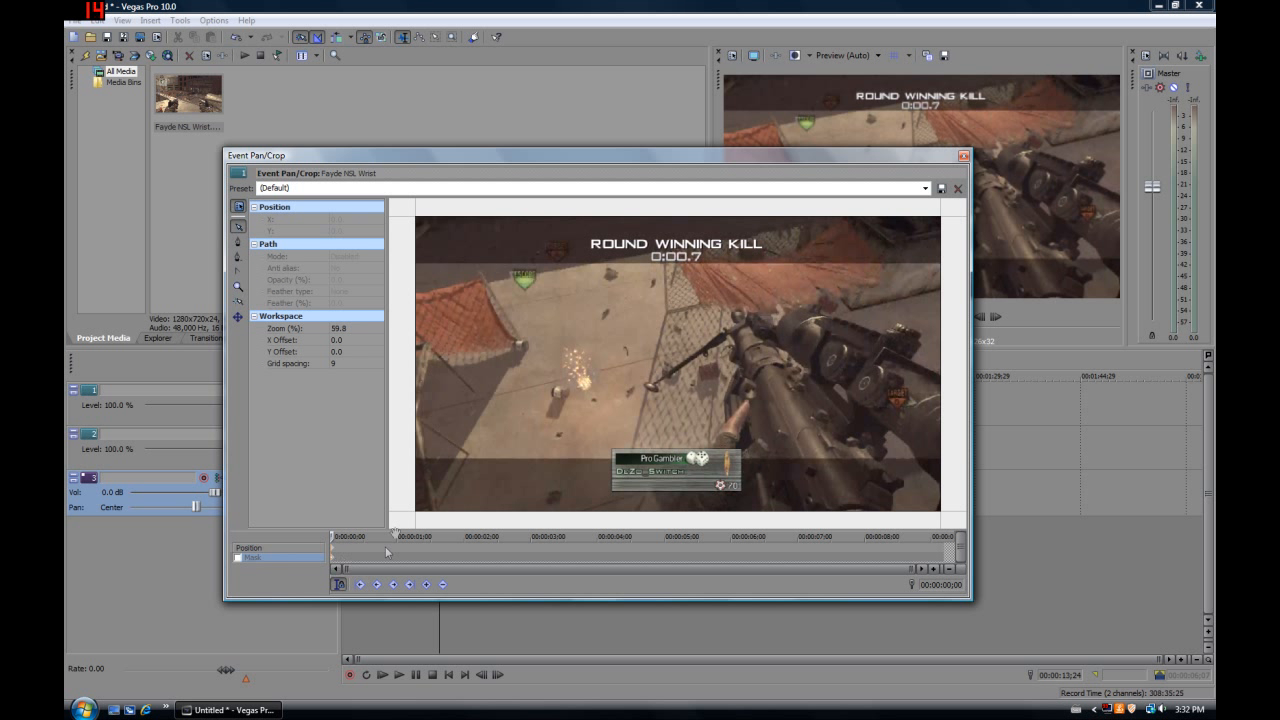
left_click(237, 557)
Start a mask path with the anchor tool at the frame's right edge, tracing the rifle's upper edge and scope to the muzzle
scroll(826, 385, "up", 1)
scroll(826, 385, "up", 3)
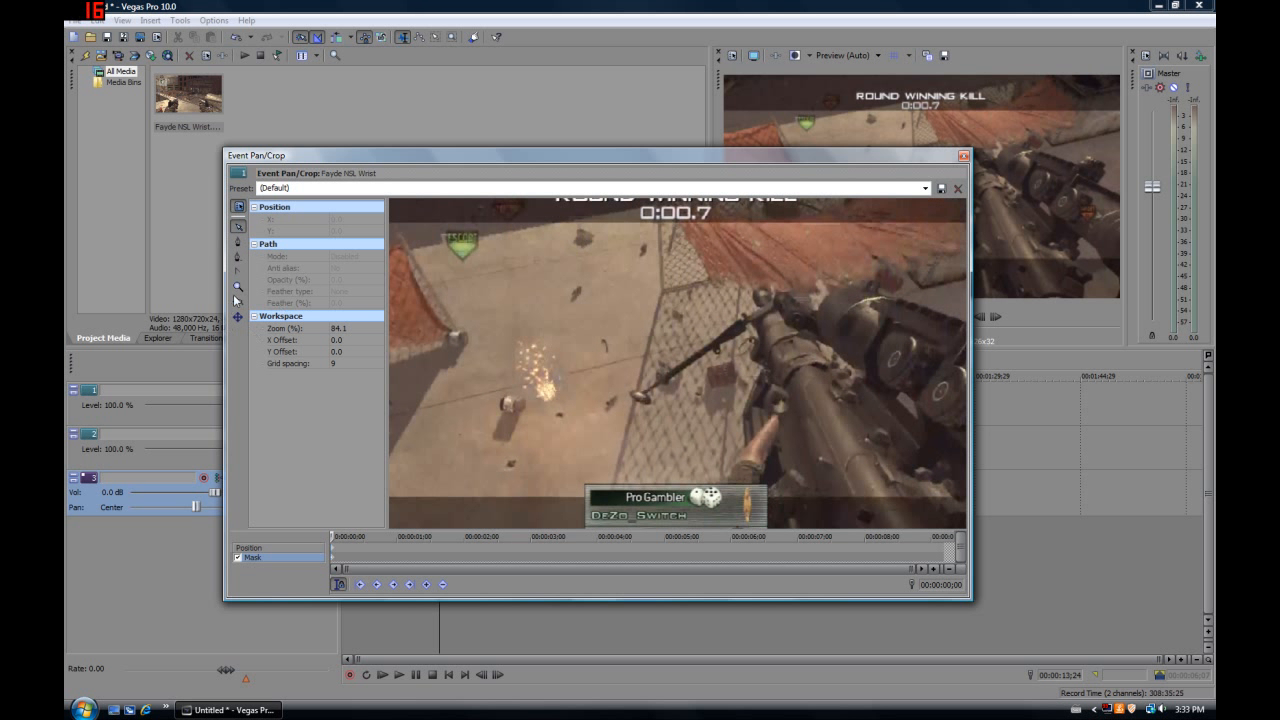
left_click_drag(526, 303, 437, 223)
left_click_drag(746, 314, 673, 331)
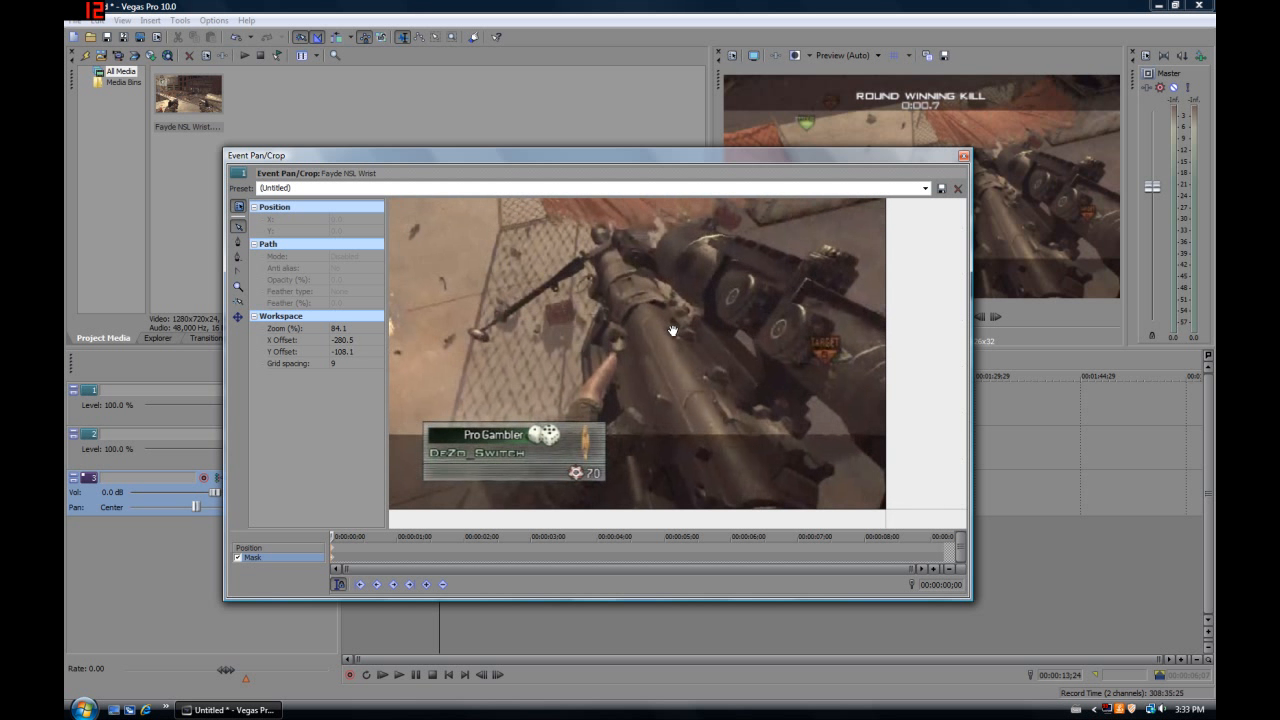
left_click(238, 242)
left_click(894, 326)
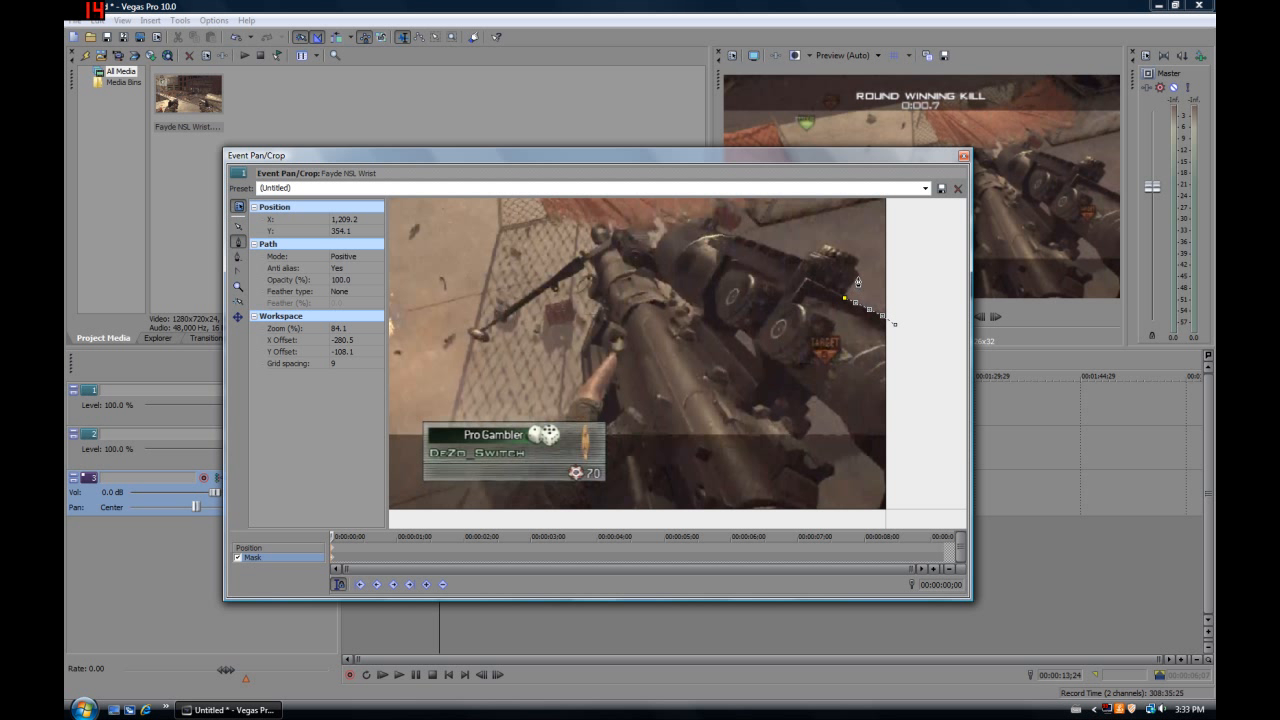
left_click(857, 277)
left_click(860, 263)
left_click(826, 246)
left_click(820, 253)
left_click(807, 260)
left_click(697, 225)
left_click(658, 240)
left_click(641, 243)
left_click(616, 232)
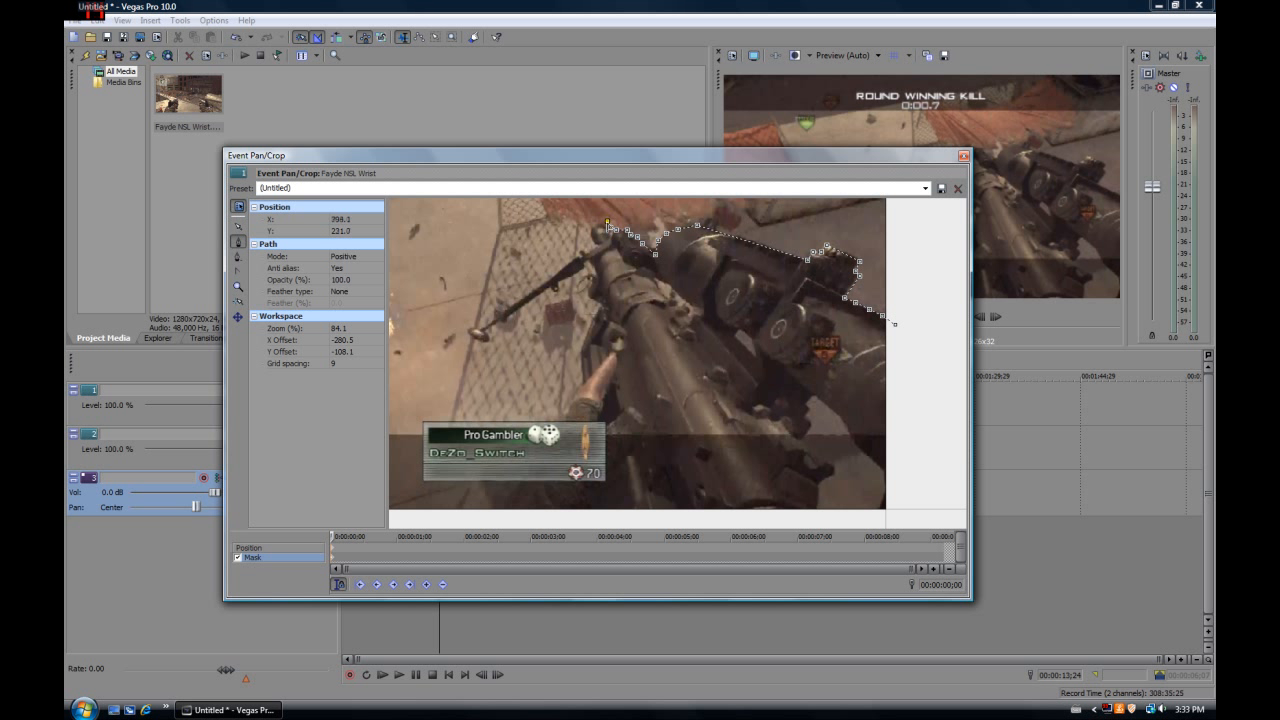
Continue the mask path around the muzzle and bipod, down the arm to the player card, and undo the last misplaced anchor
left_click(590, 233)
left_click(601, 244)
left_click(575, 260)
left_click(516, 303)
left_click(468, 331)
left_click(484, 341)
left_click(528, 305)
left_click(555, 286)
left_click(584, 270)
left_click(589, 262)
left_click(600, 303)
left_click(582, 345)
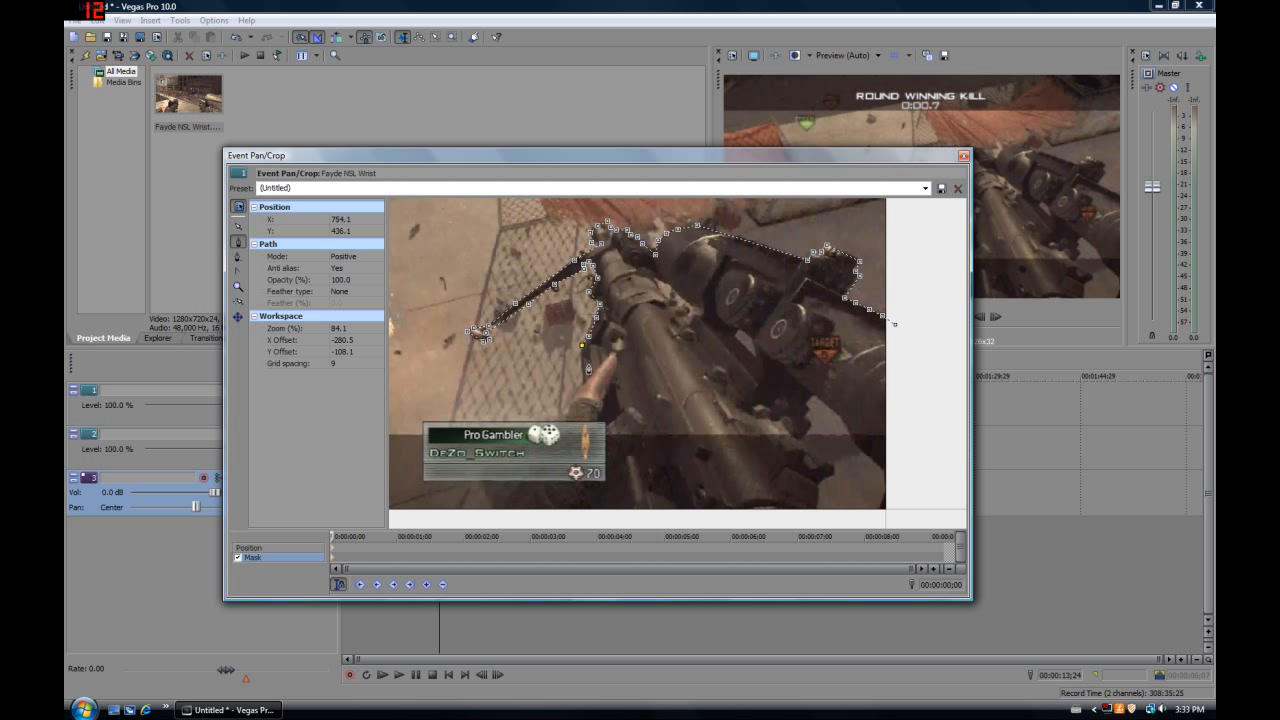
left_click(583, 384)
key("ctrl+z")
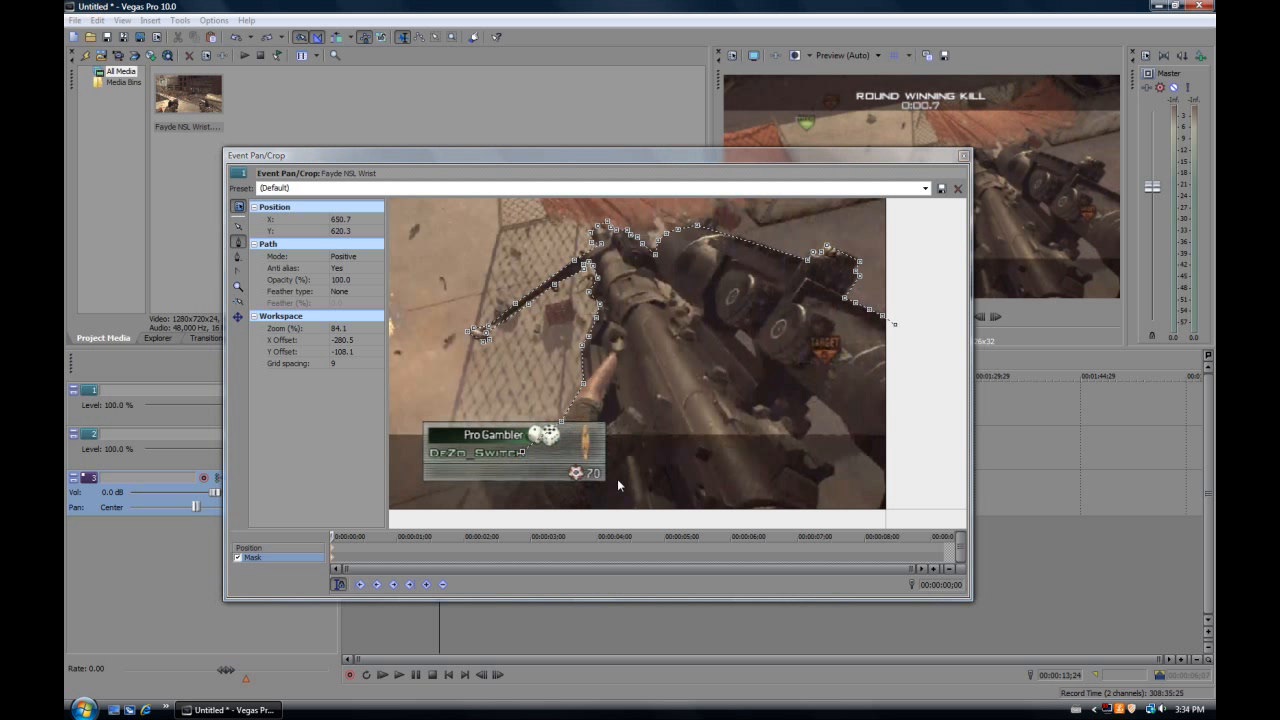
Run the mask path along the player card's upper edge, around the frame's lower border outside the image, and close it at the starting anchor
scroll(548, 432, "down", 5)
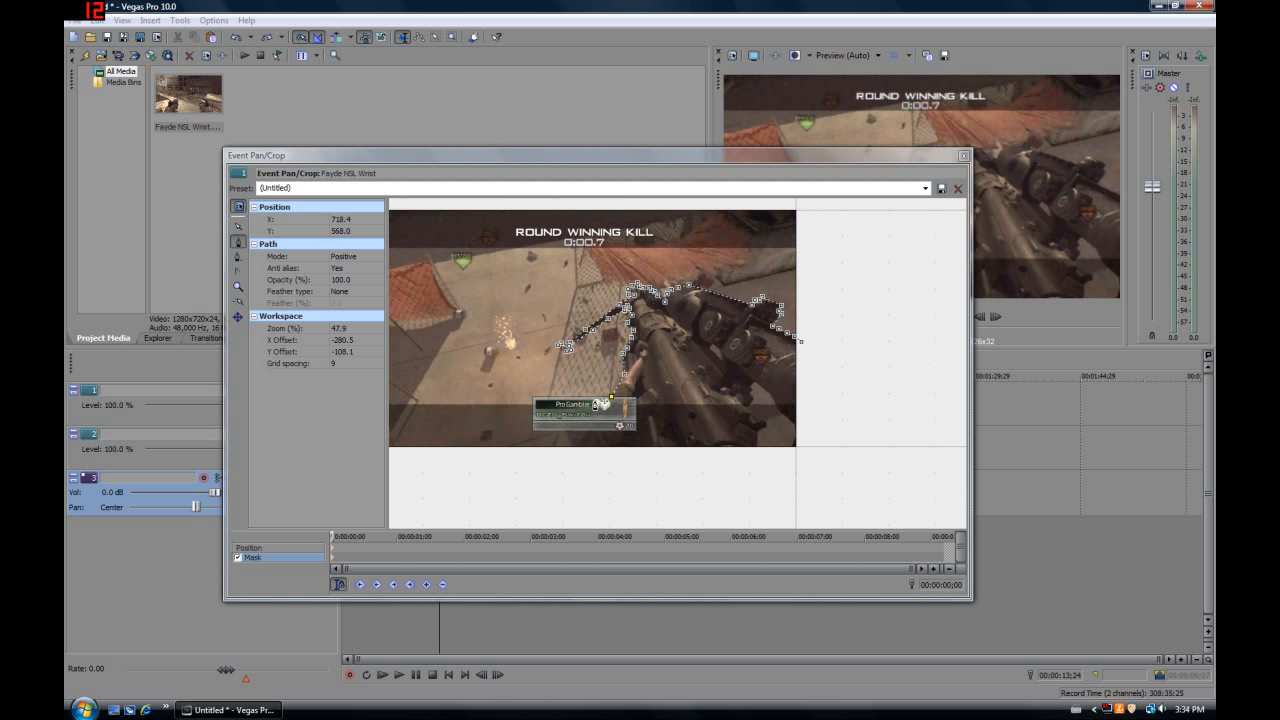
left_click(534, 397)
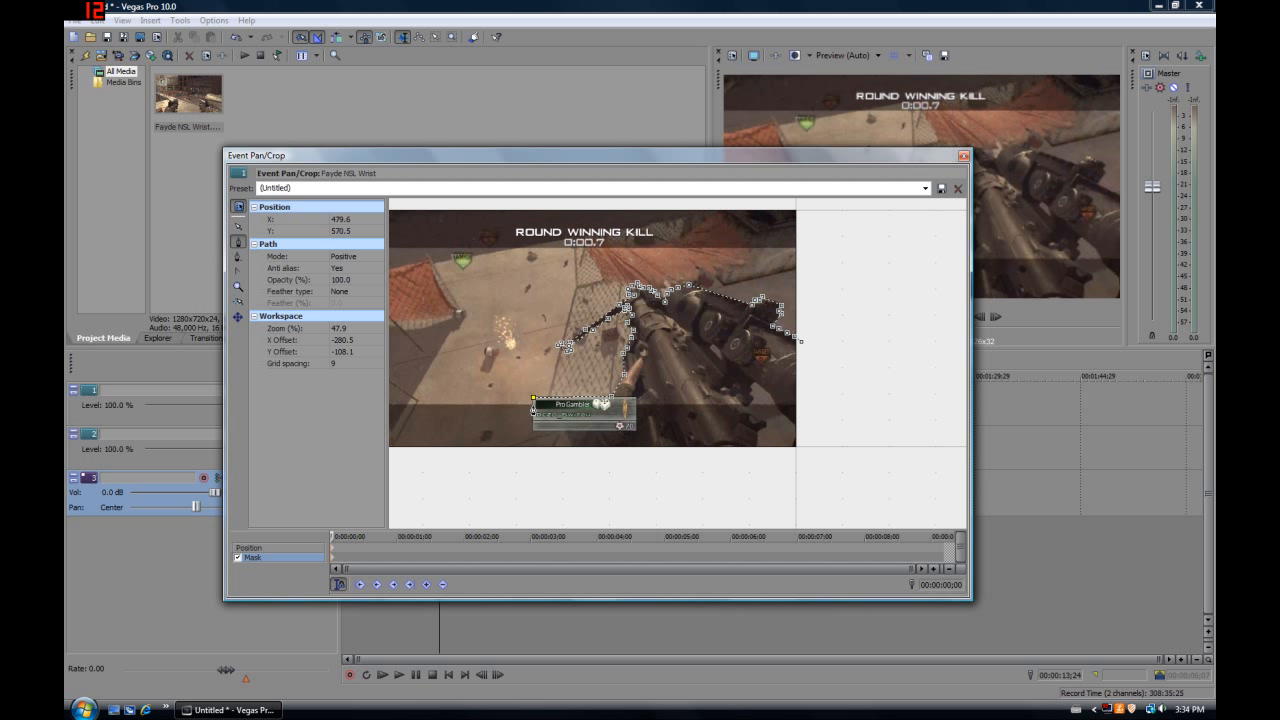
scroll(534, 404, "down", 3)
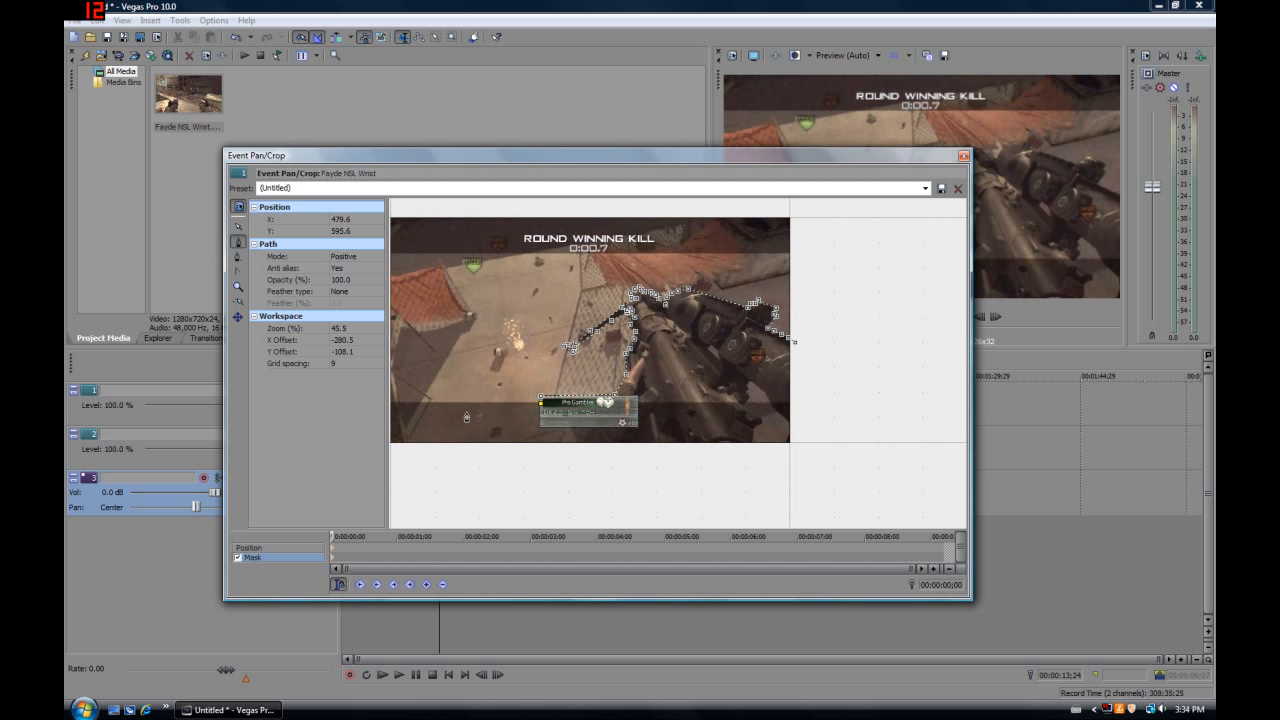
left_click(413, 399)
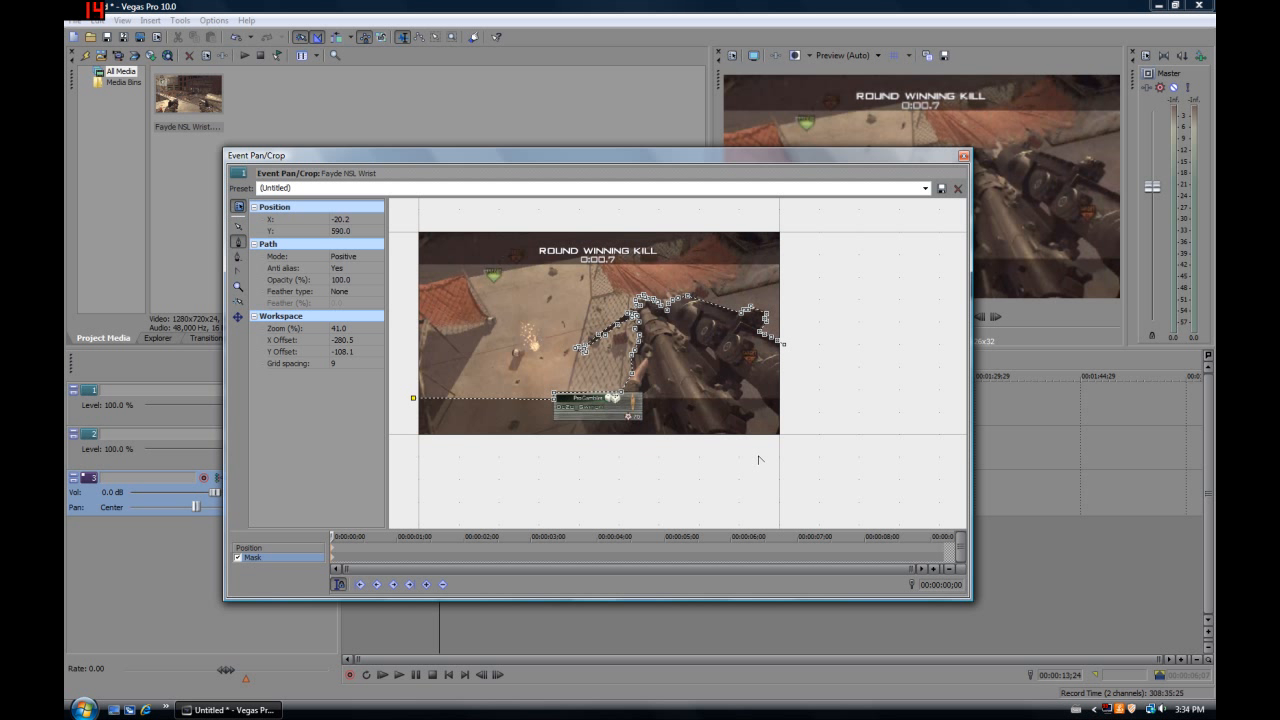
left_click(407, 451)
left_click(818, 443)
left_click(812, 367)
left_click(783, 344)
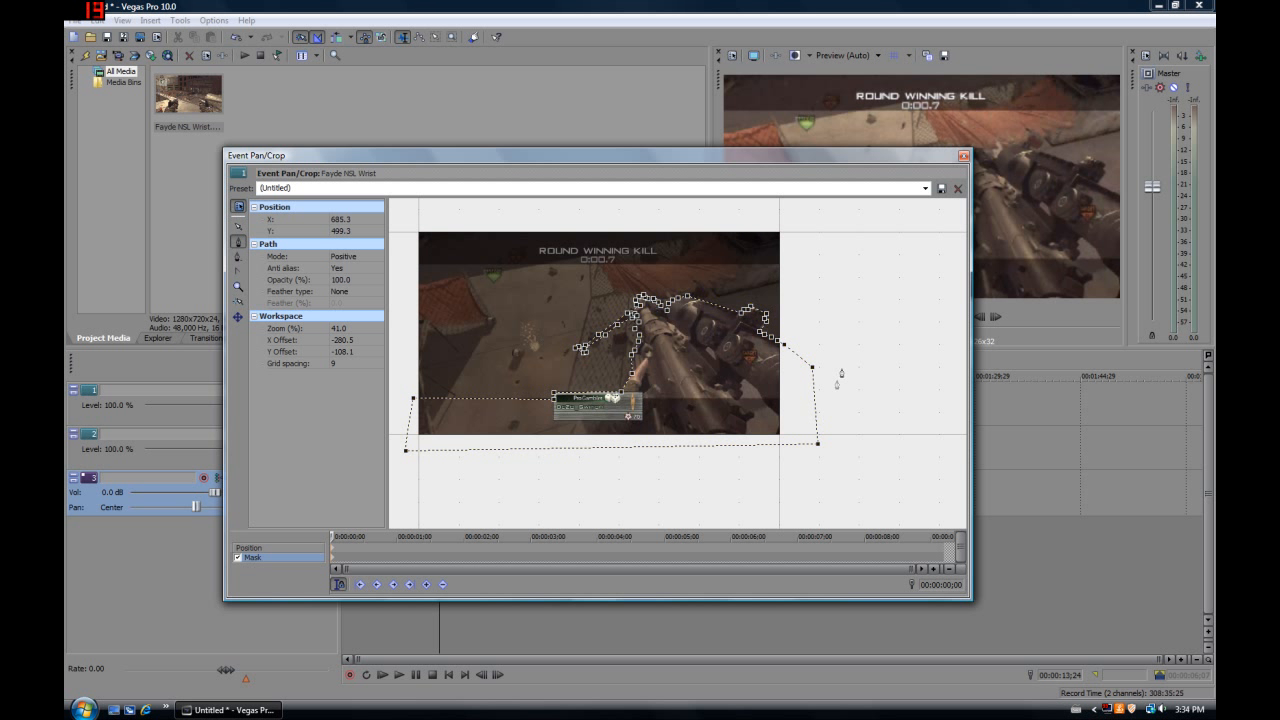
Set the mask's feather type to Both with 0.4% feather, close the crop window, and solo track 1 to view the cutout
scroll(698, 341, "up", 4)
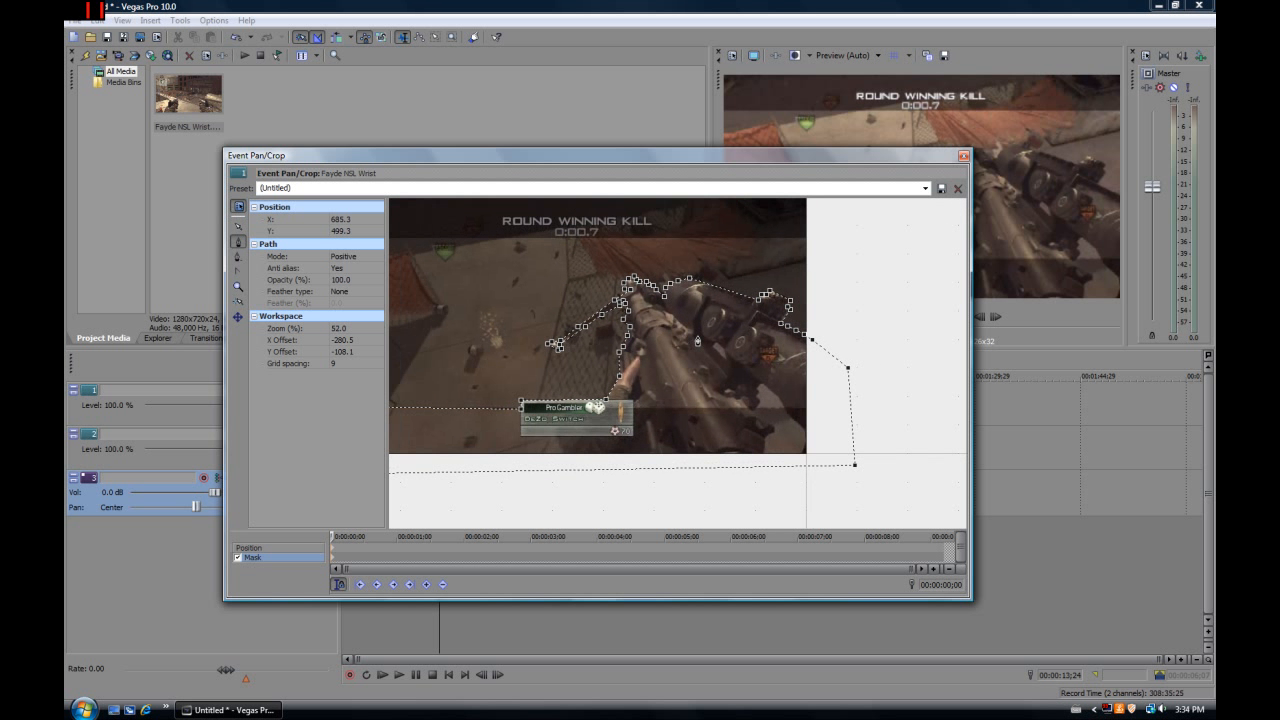
scroll(698, 341, "down", 2)
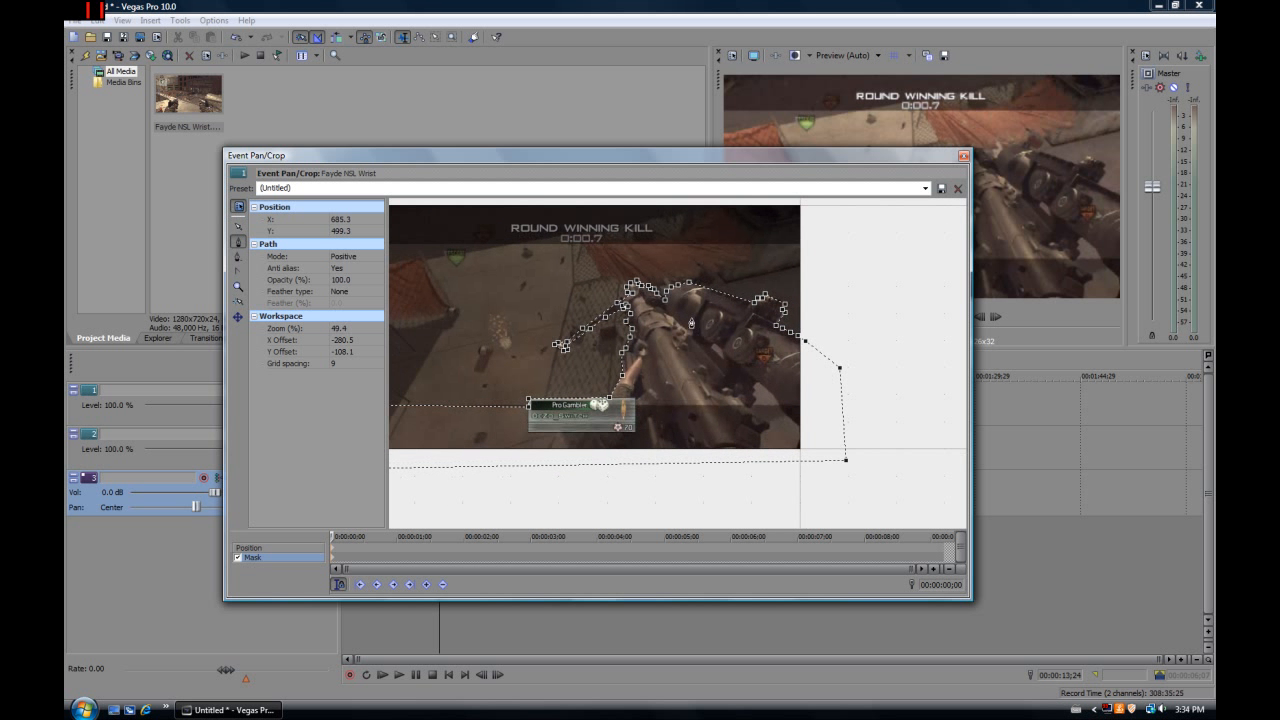
left_click(307, 293)
left_click(360, 327)
left_click(352, 302)
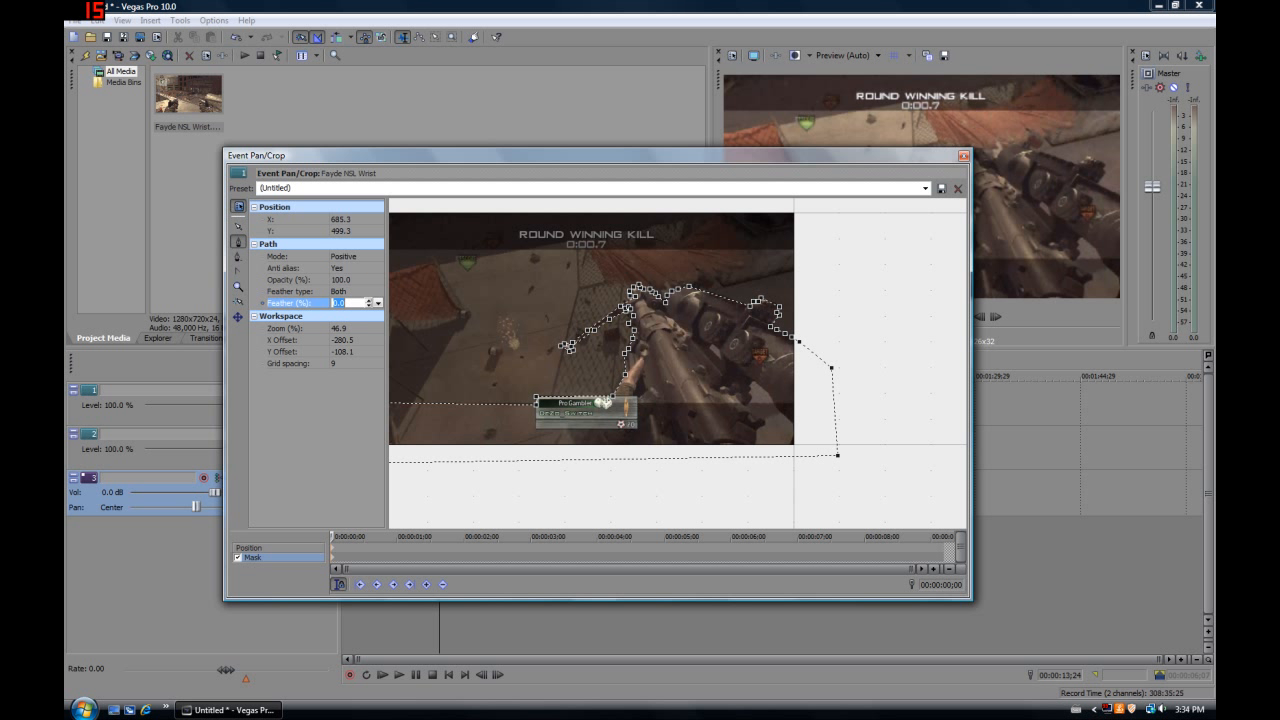
key("Return")
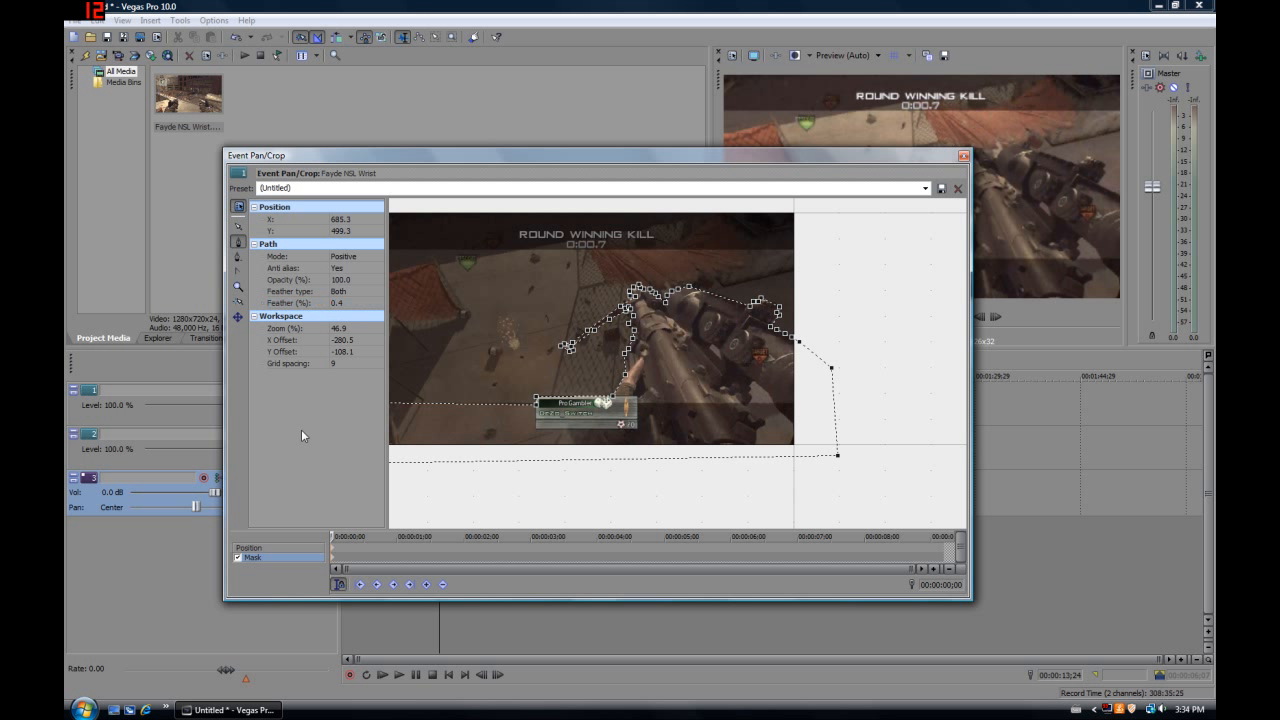
left_click(964, 157)
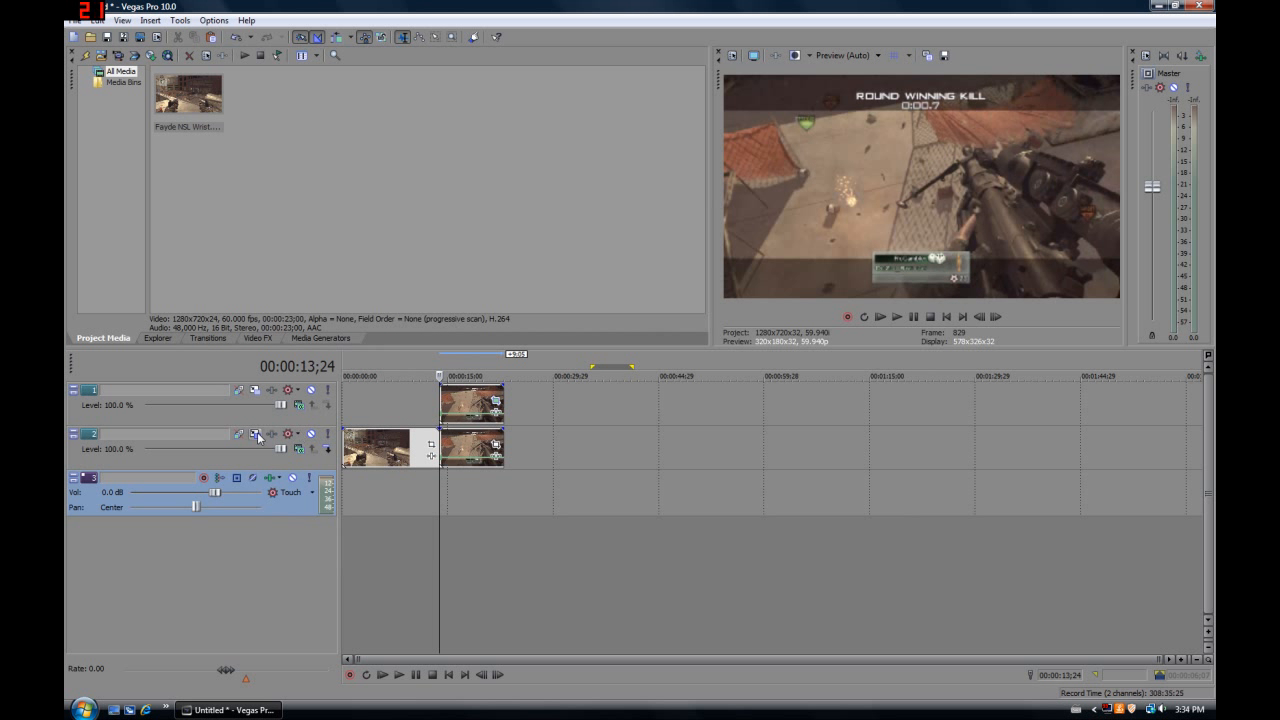
left_click(328, 391)
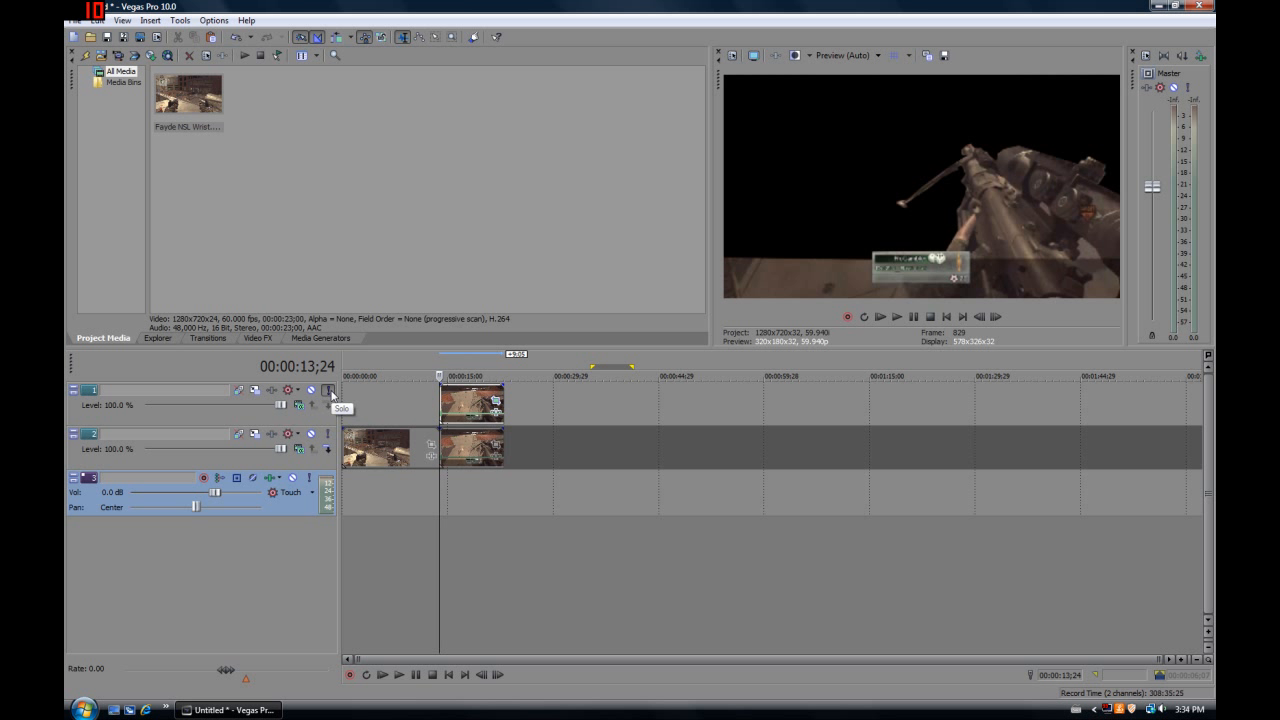
Turn off solo on track 1 and paste its masked event's attributes onto the frozen event on track 2
left_click(330, 393)
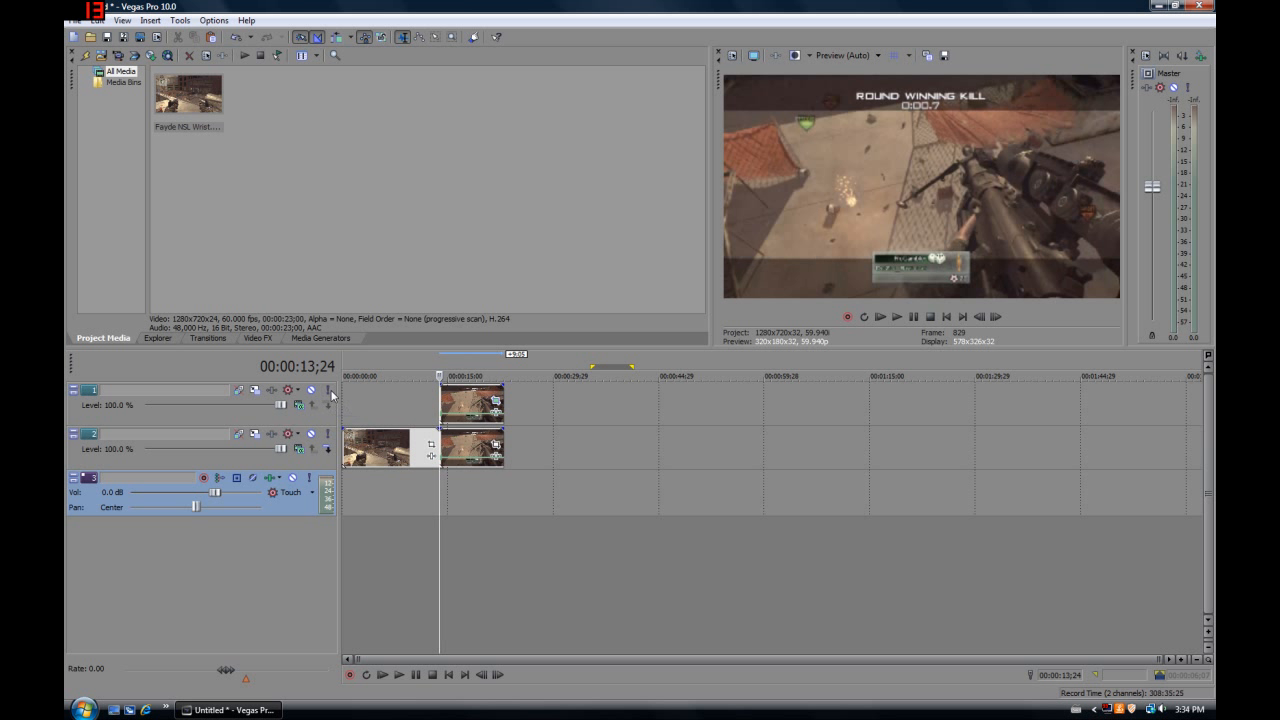
right_click(468, 402)
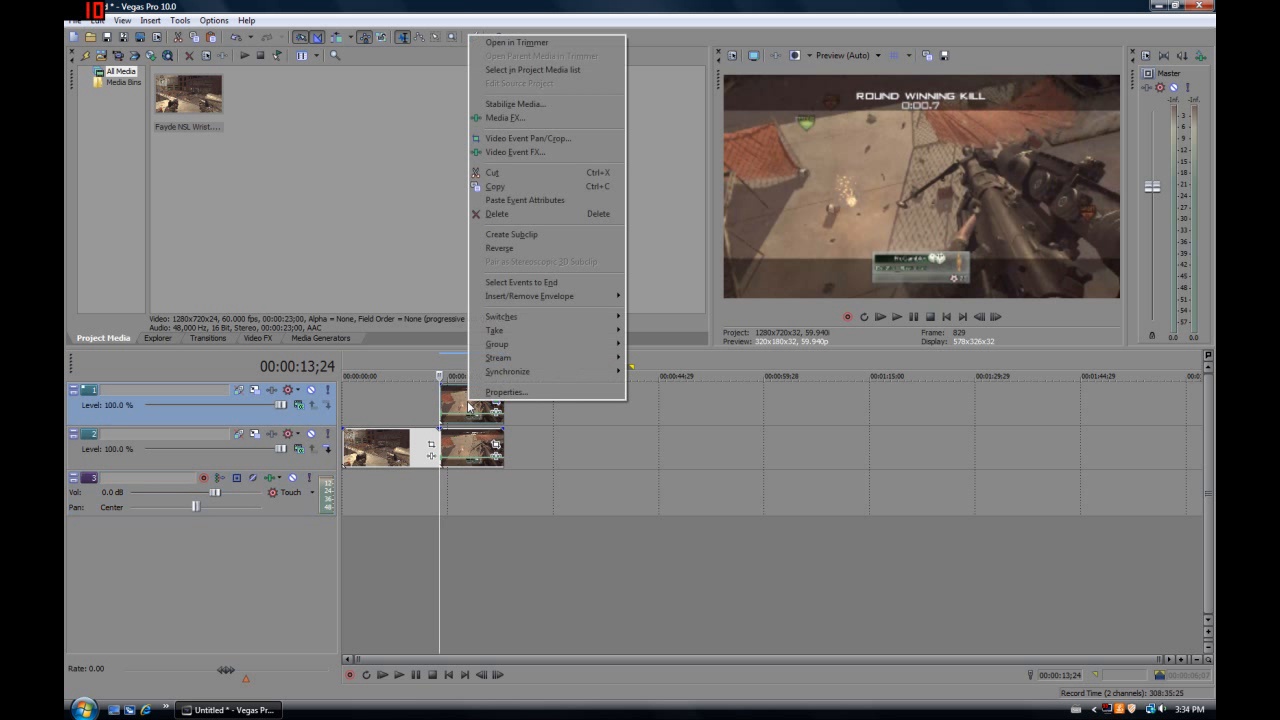
left_click(498, 186)
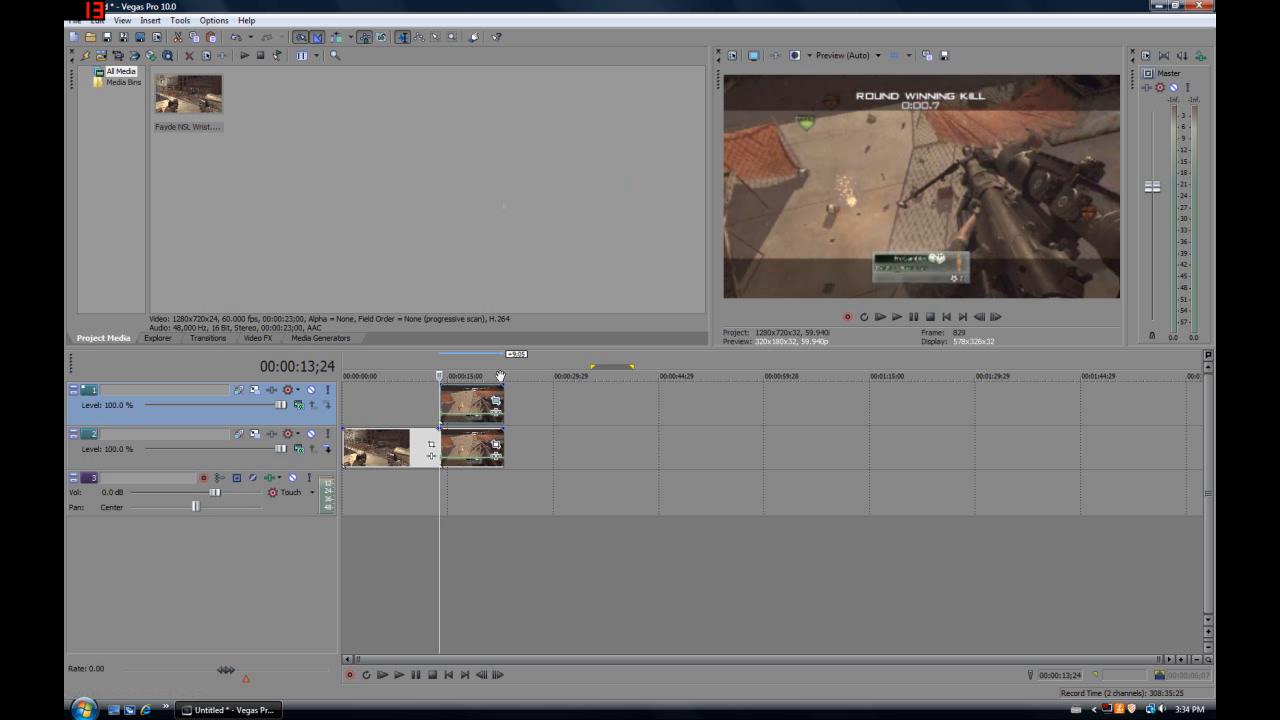
right_click(460, 447)
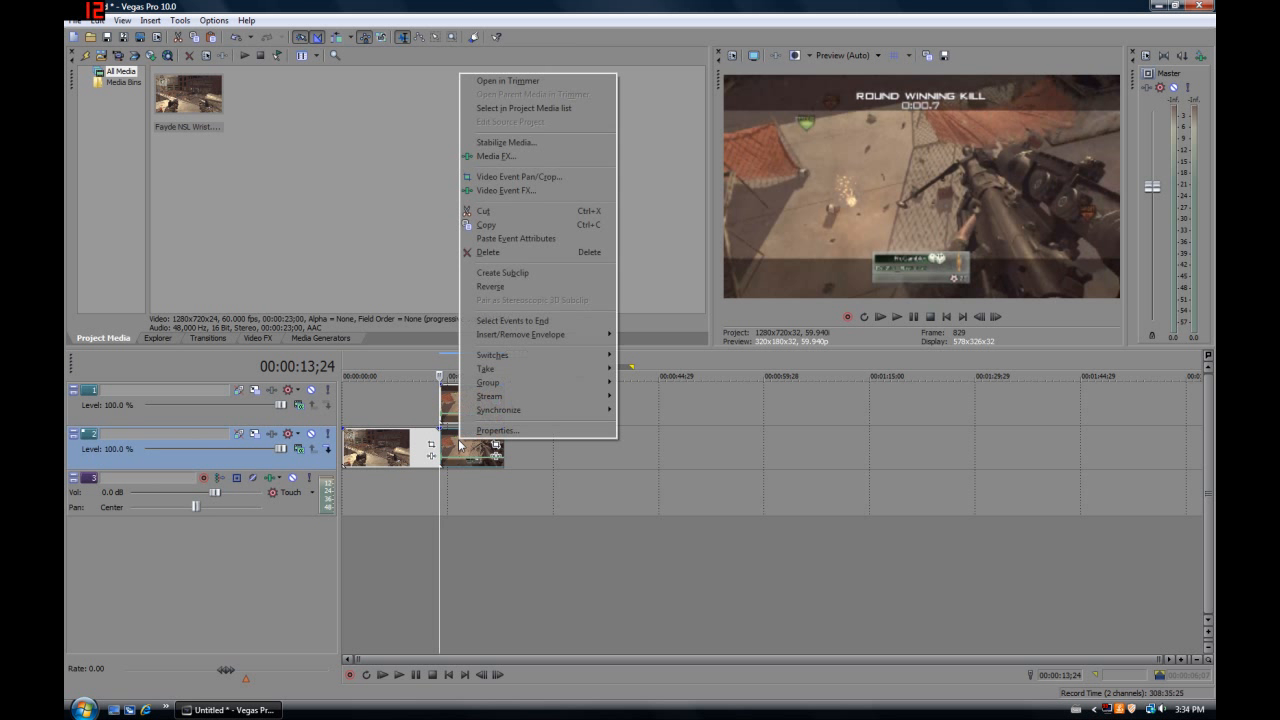
left_click(516, 241)
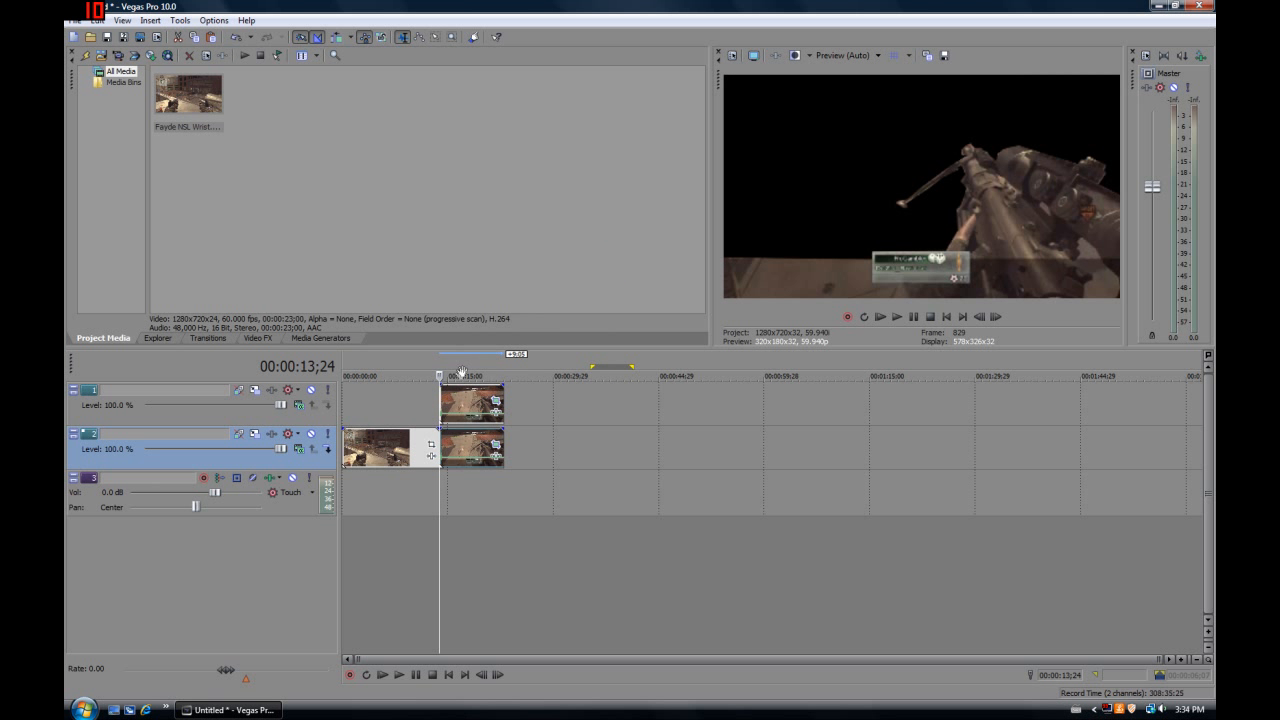
Set the mask mode of the frozen event on track 2 to Negative and close its crop window
left_click(496, 444)
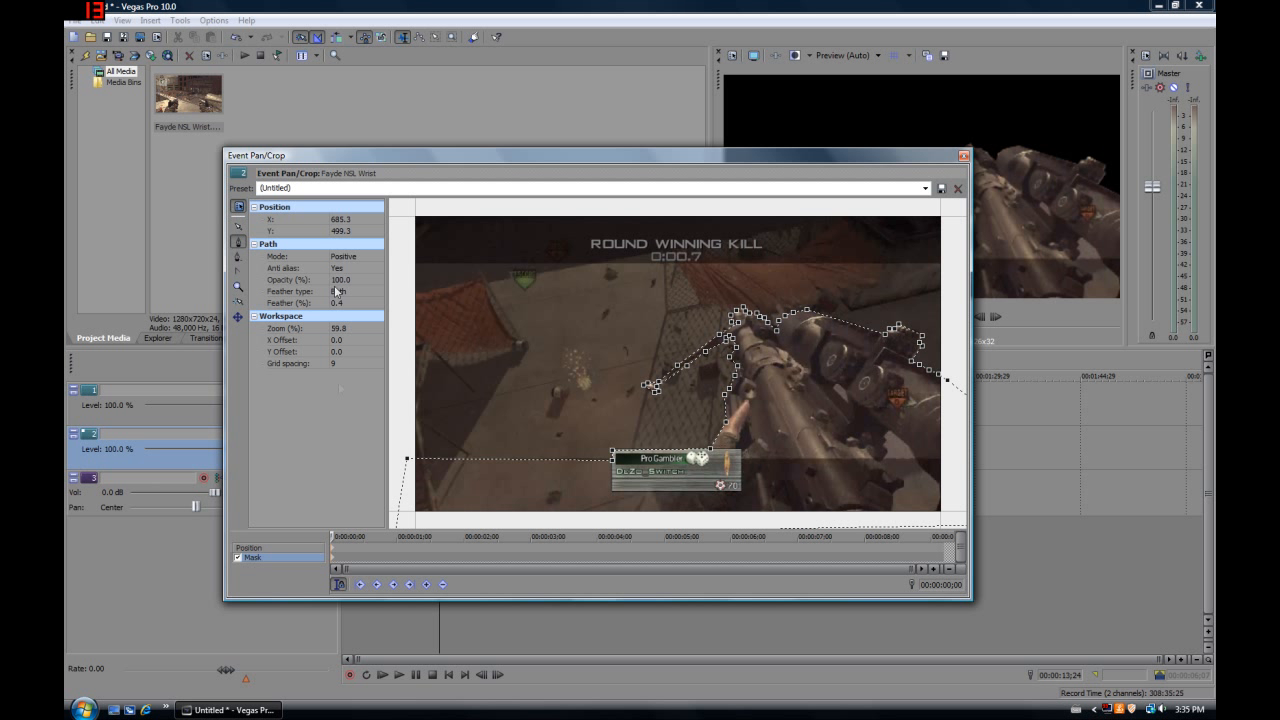
left_click(350, 257)
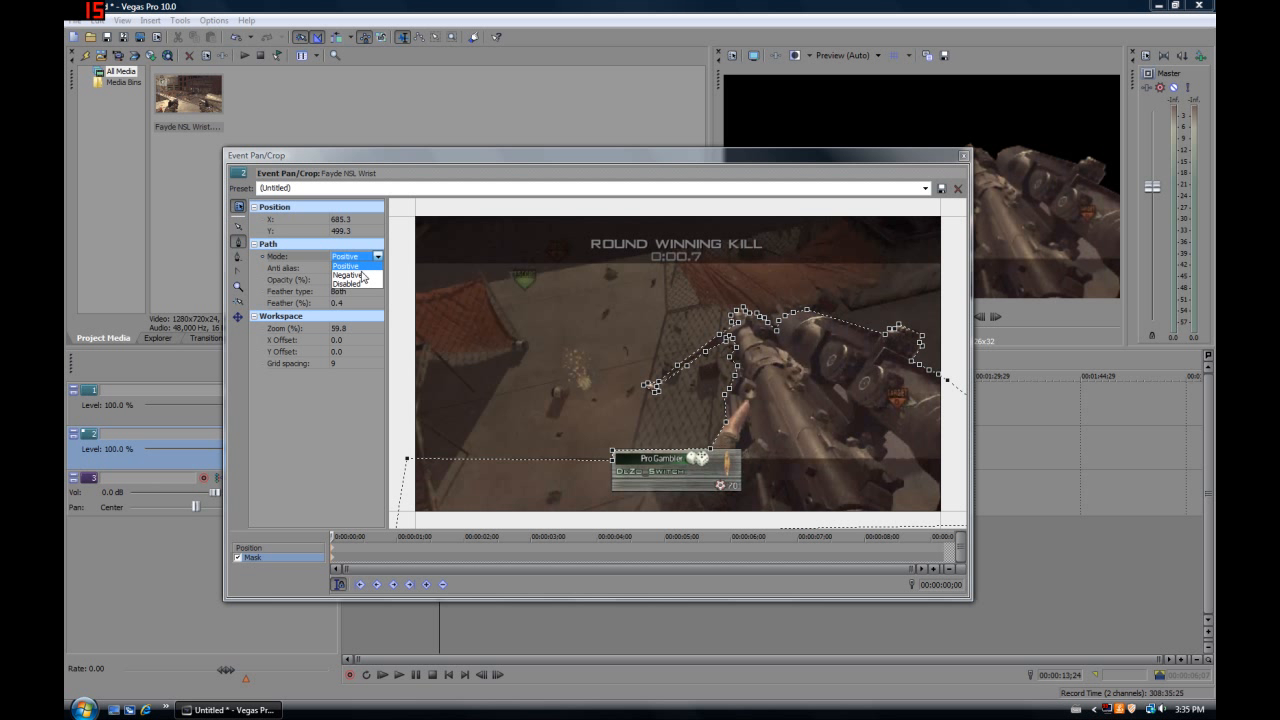
left_click(362, 275)
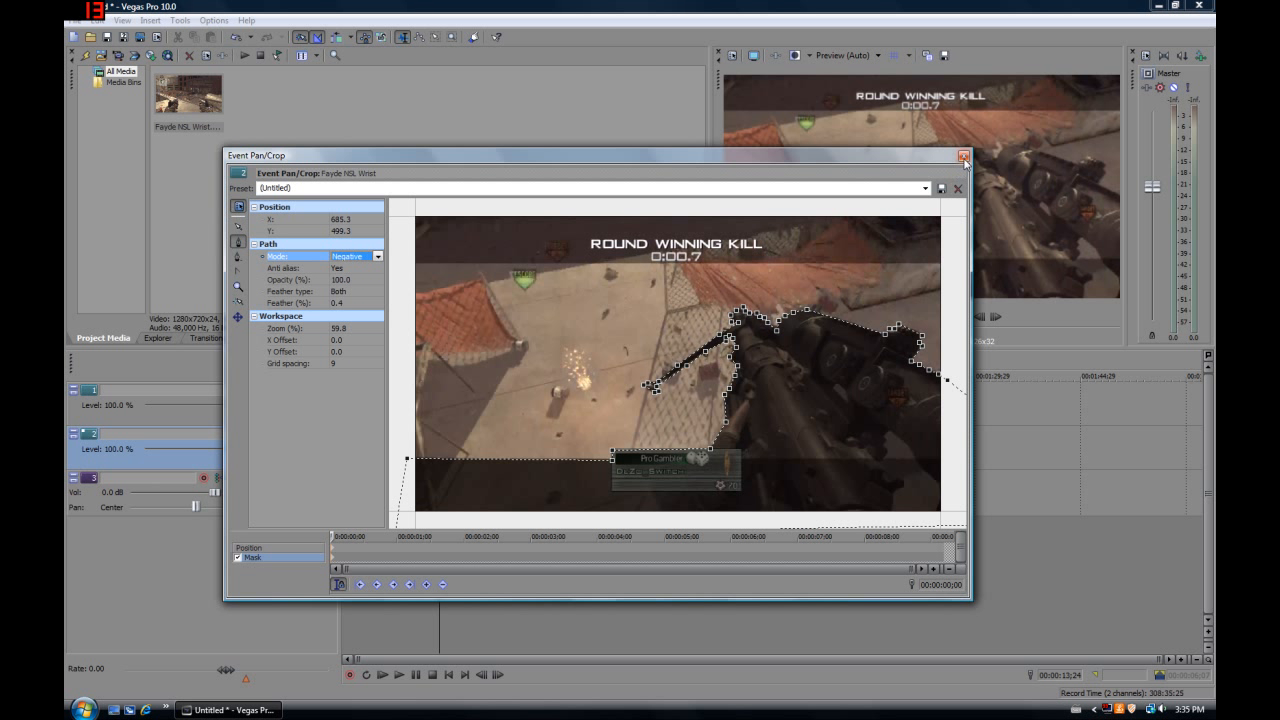
left_click(963, 156)
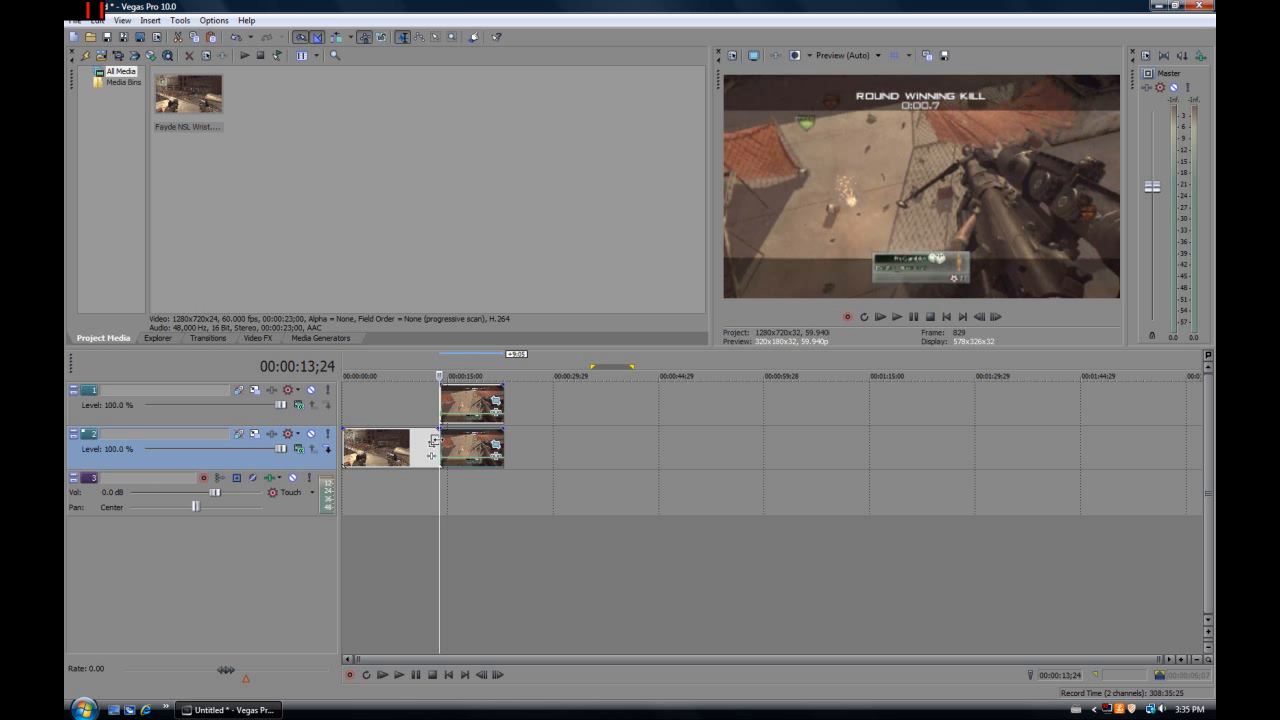
Insert a new video track and place the masked gun event on the uppermost track, leaving track 2 empty
left_click(466, 418)
right_click(318, 421)
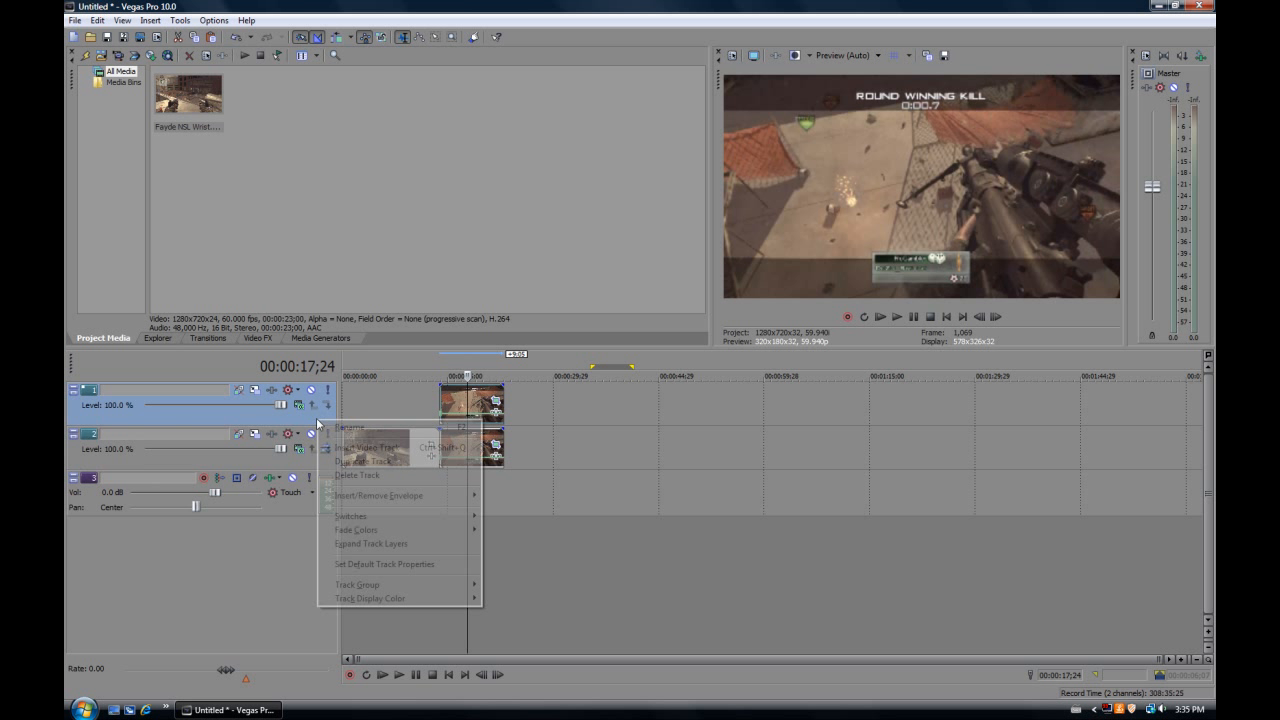
left_click(376, 442)
left_click_drag(457, 445, 453, 413)
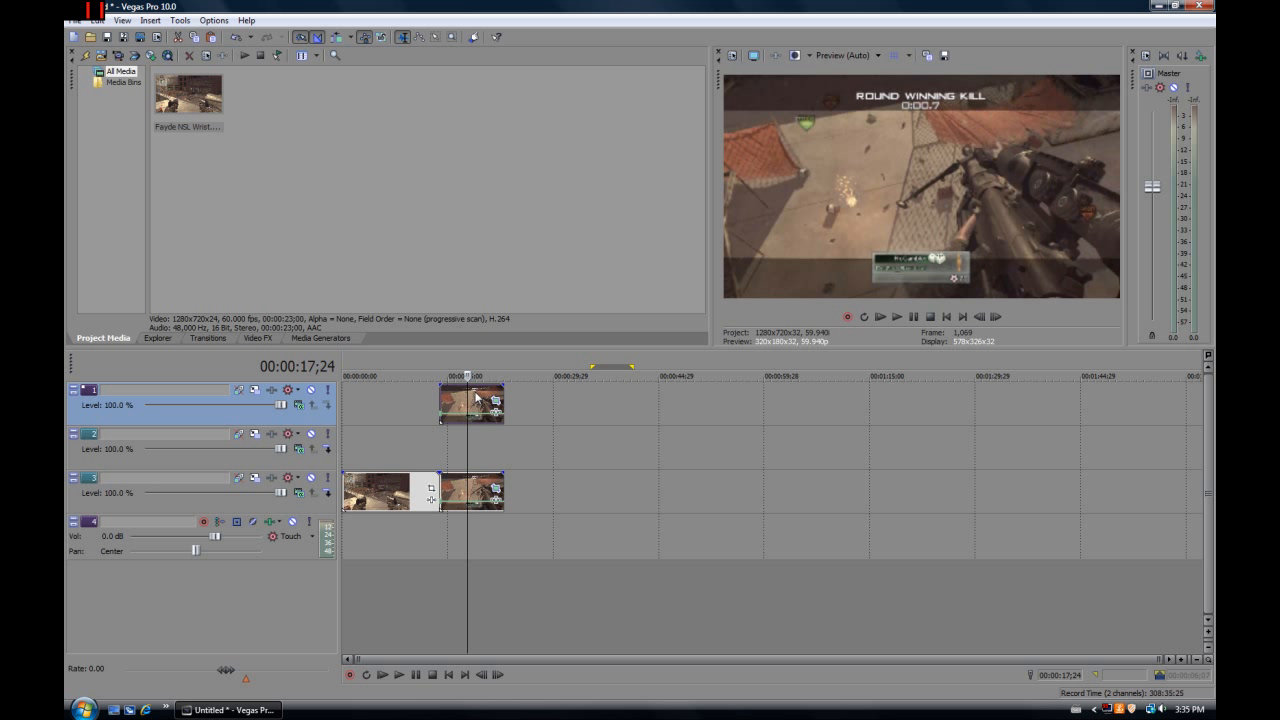
Copy the masked gun event from track 1 and paste it onto track 2 at the same start point
right_click(438, 410)
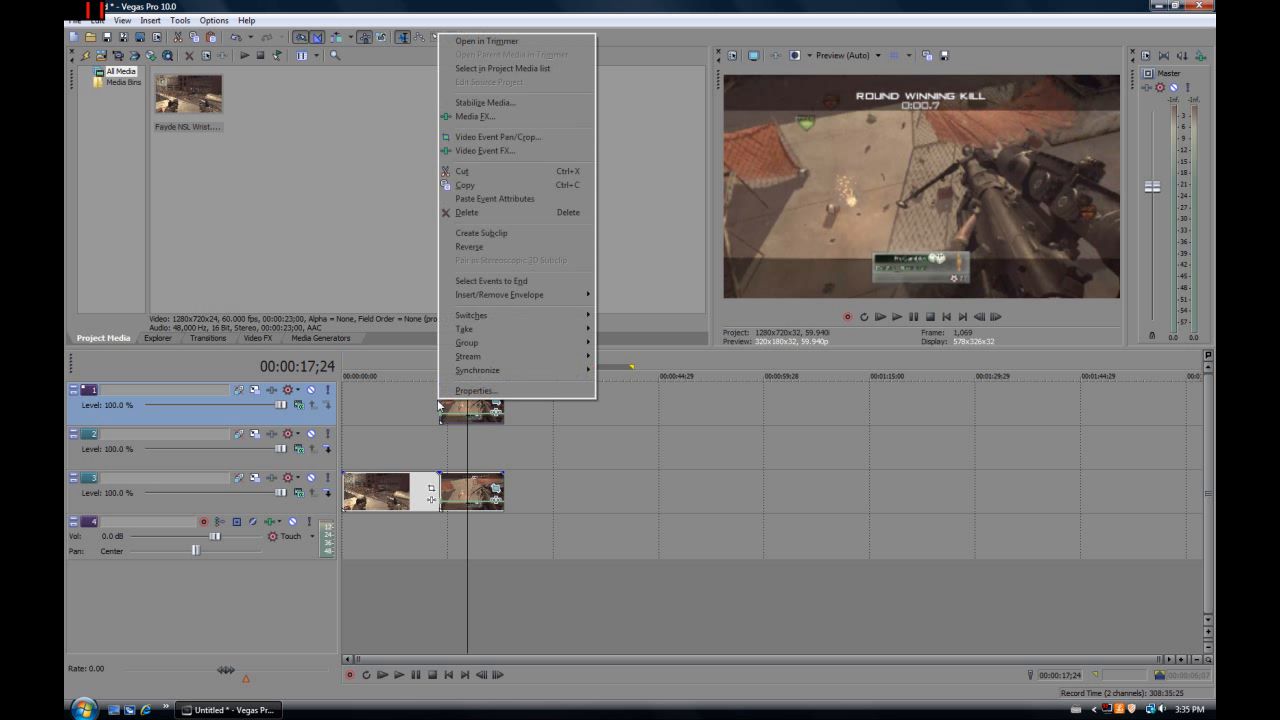
left_click(470, 186)
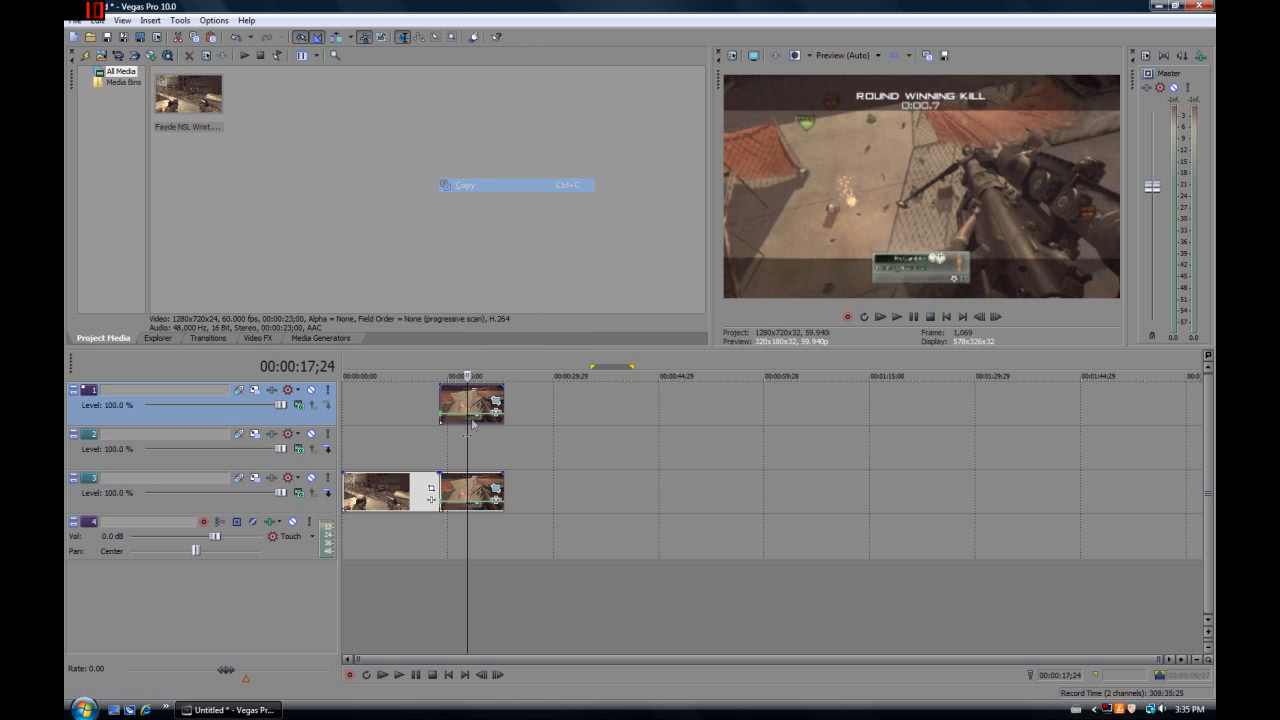
left_click(441, 443)
key("ctrl+v")
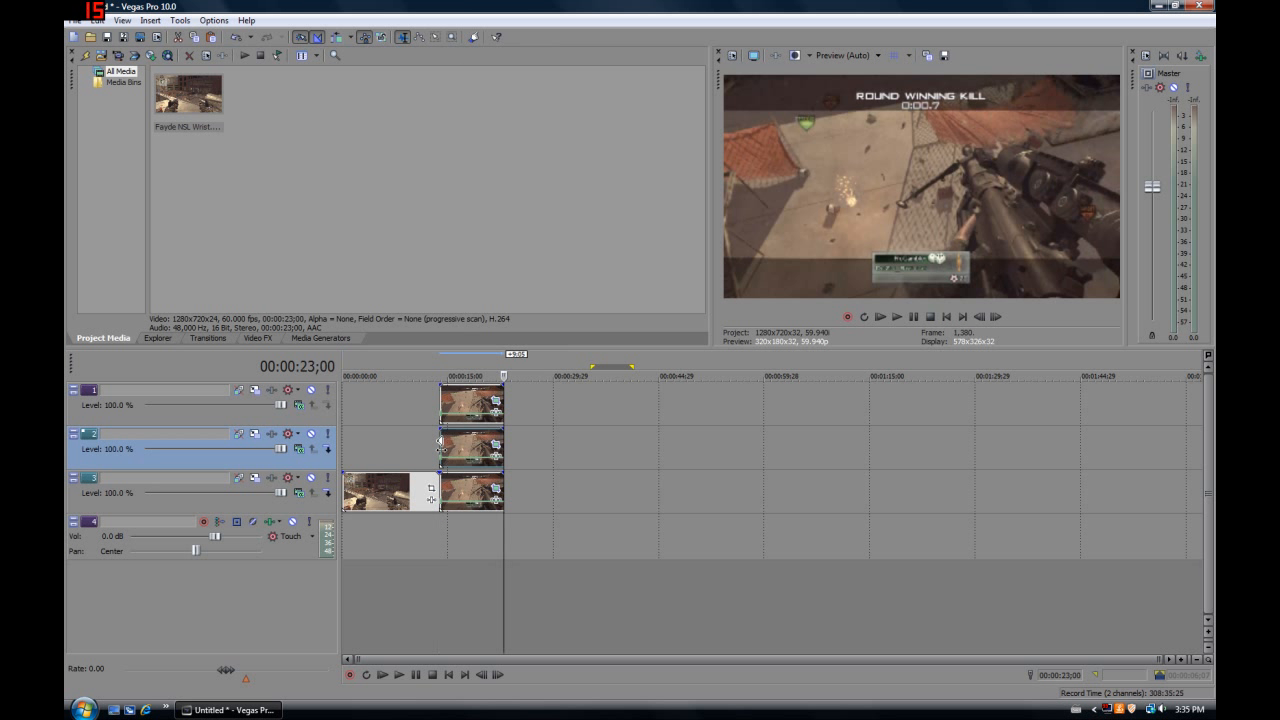
Check the mask on the track 2 gun copy, and add the Sony Glow effect to that event
left_click(468, 521)
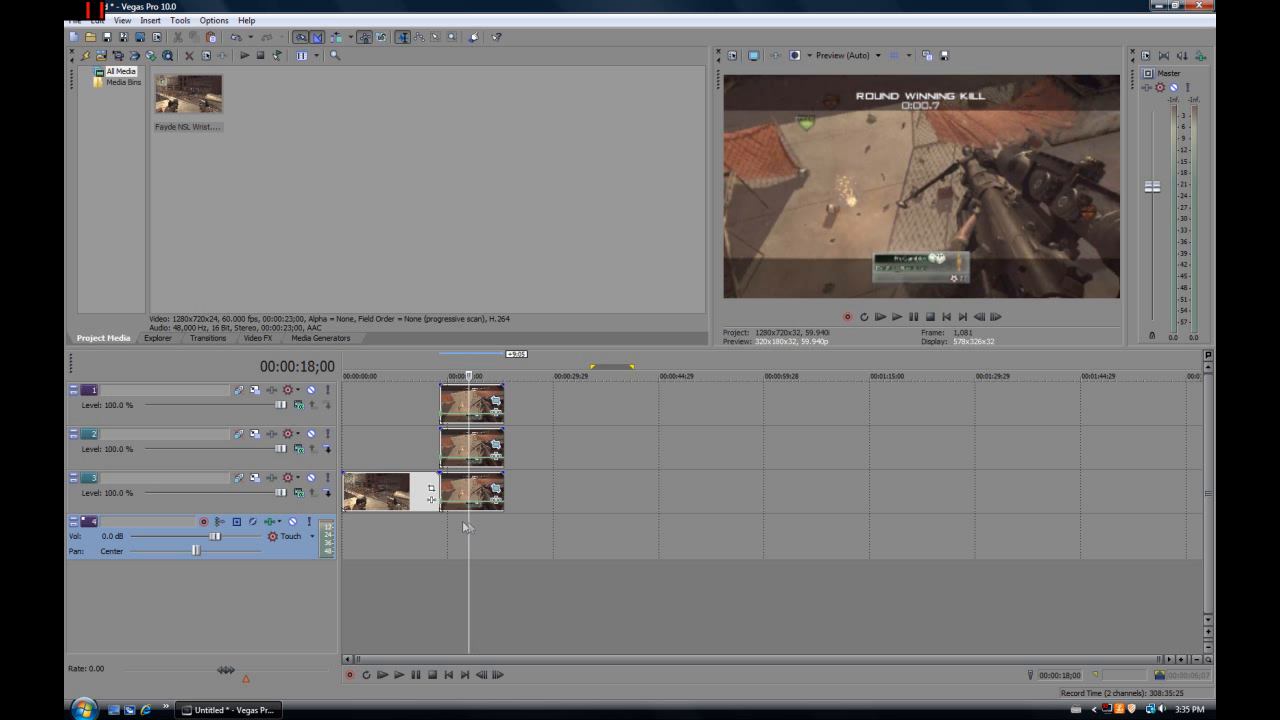
left_click(495, 449)
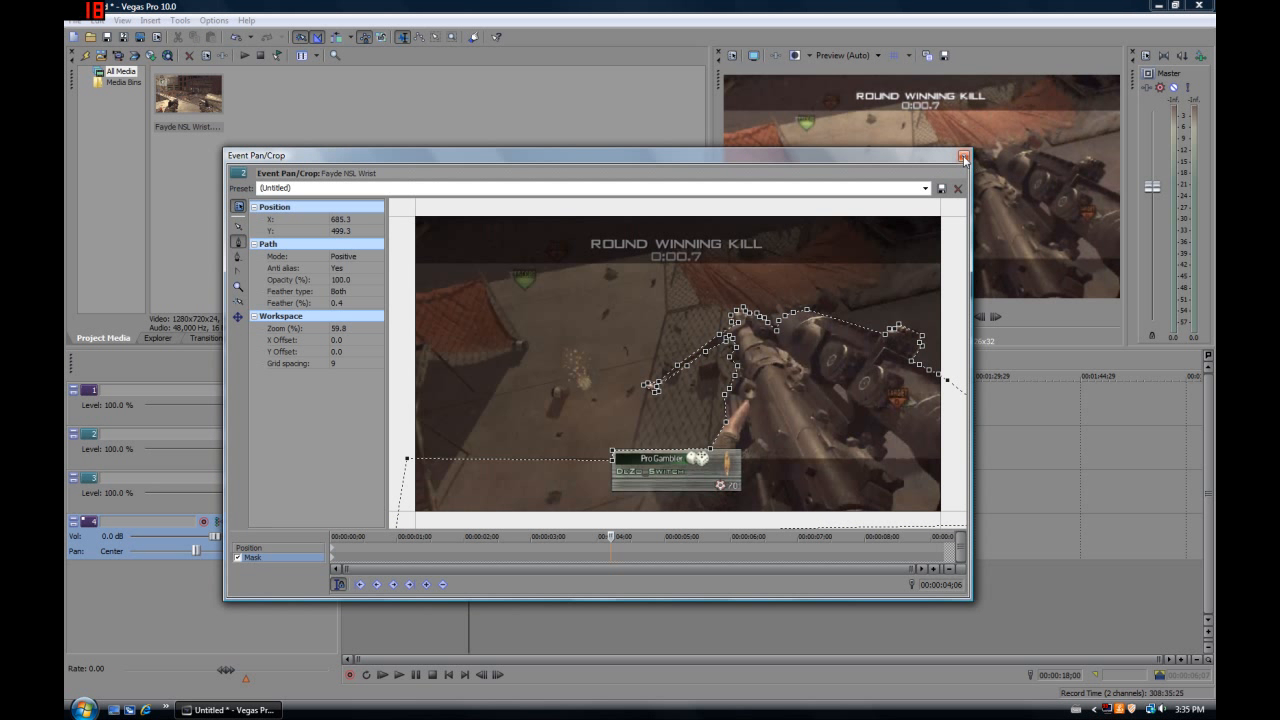
left_click(963, 156)
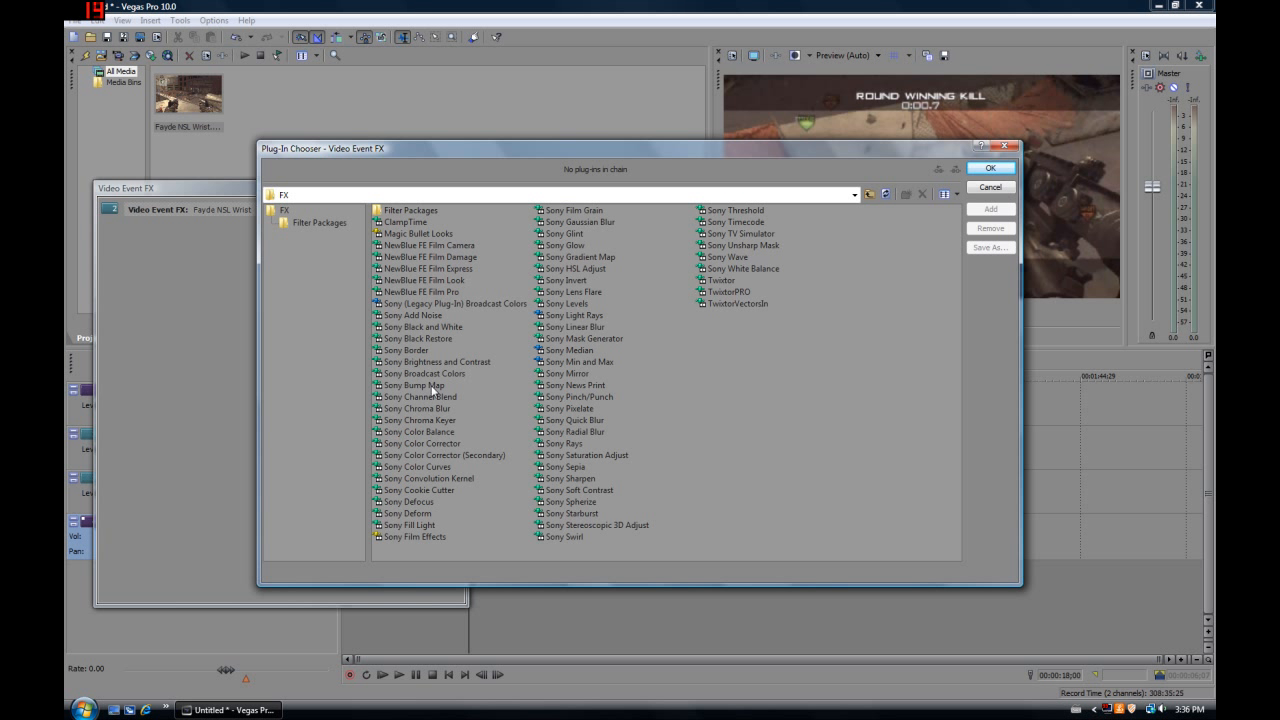
double_click(572, 246)
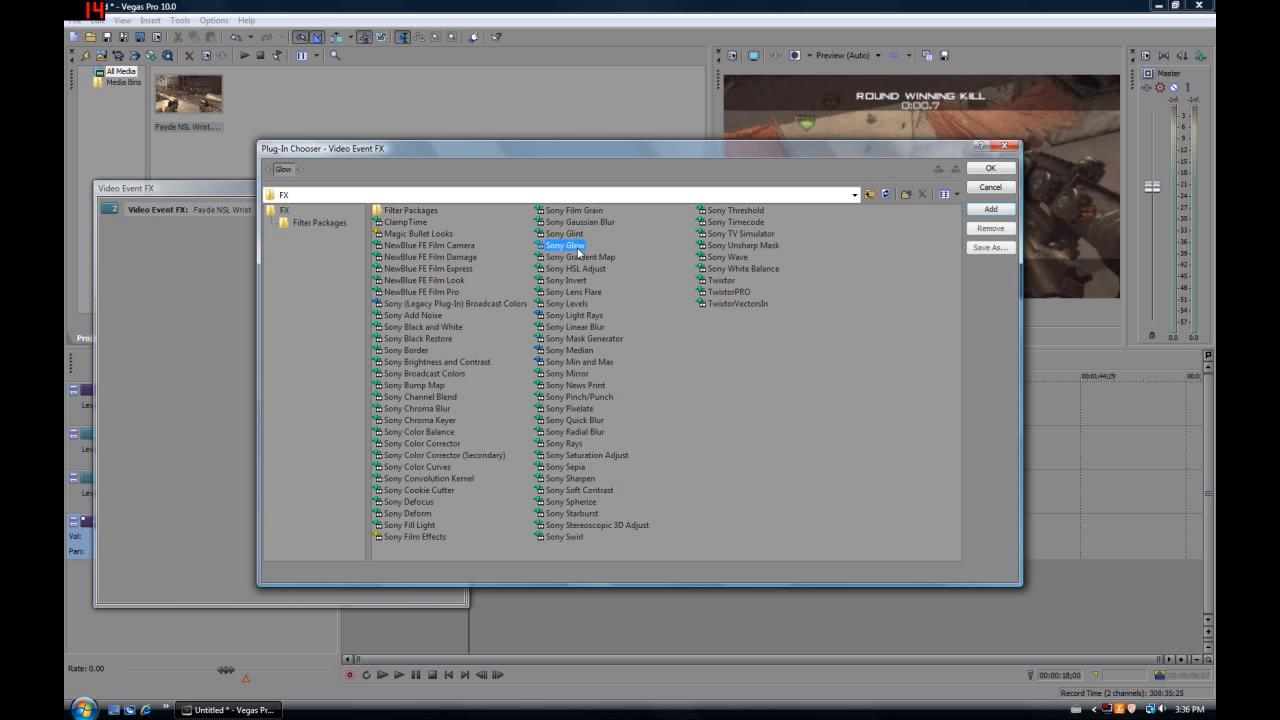
left_click(989, 168)
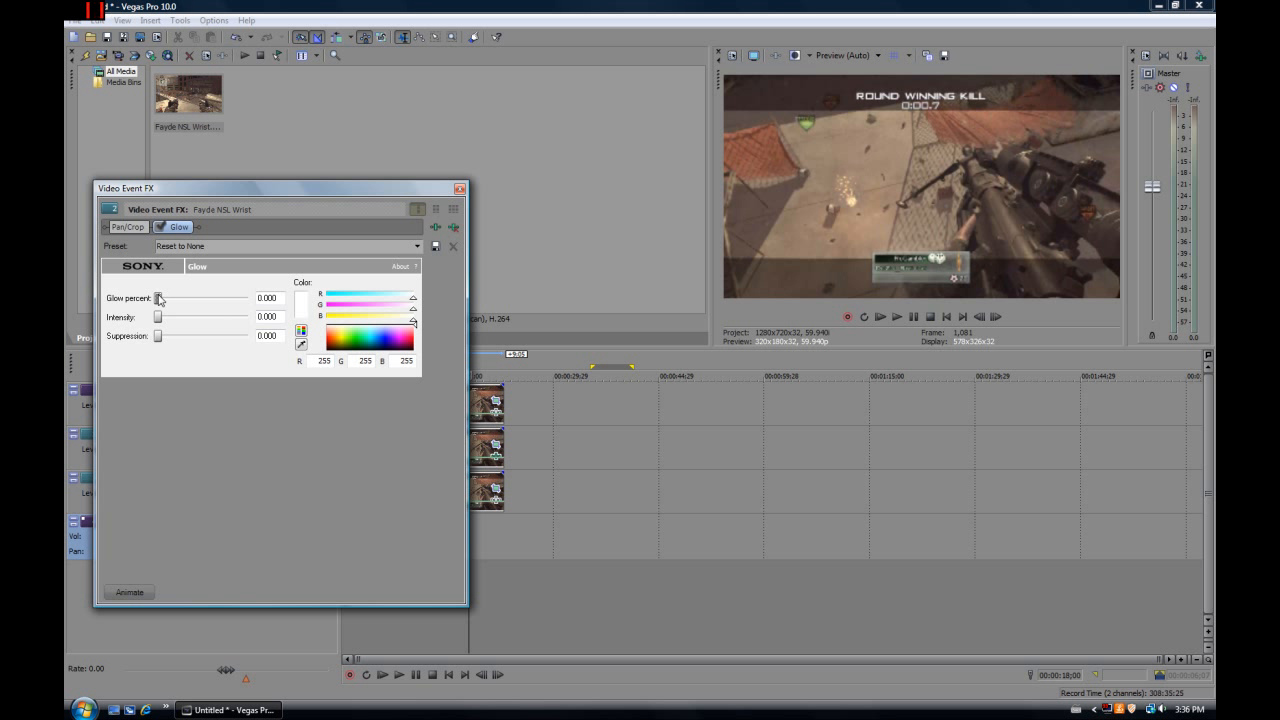
Set the glow percent to 0.045, intensity to 20, suppression to 0.038 and colour to green (13, 201, 0), and close the effect window
left_click_drag(159, 300, 168, 338)
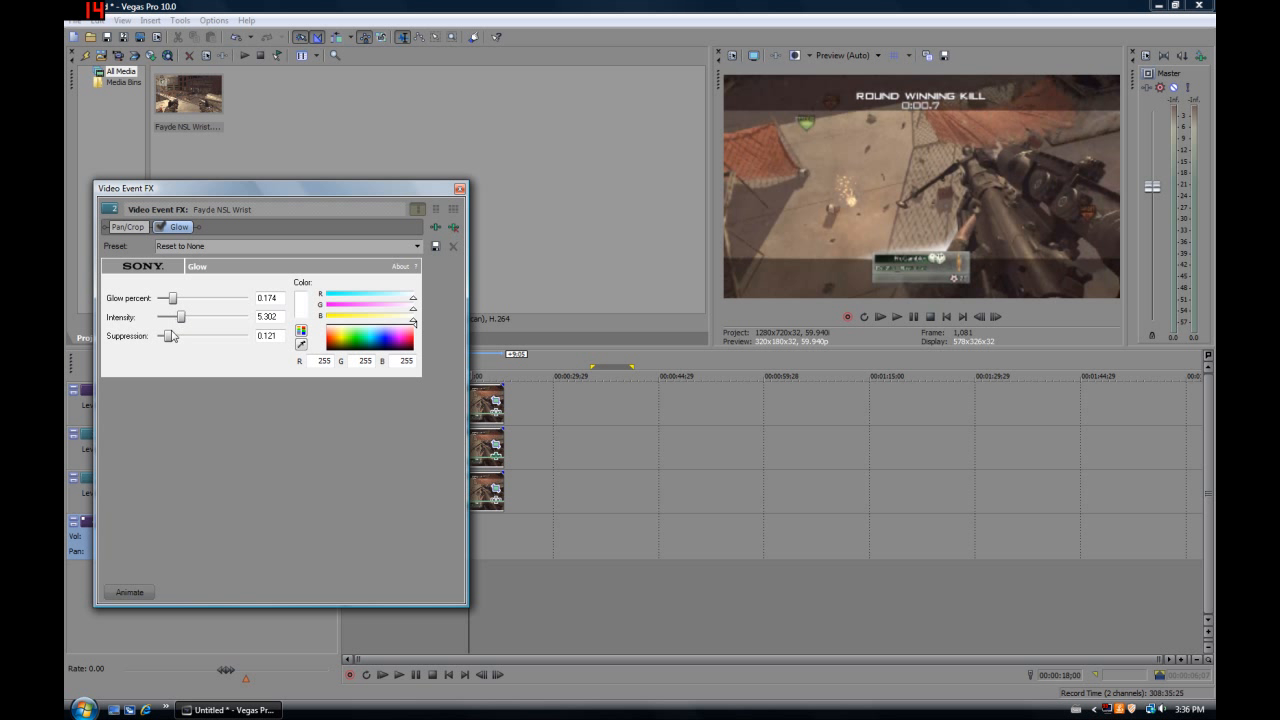
left_click_drag(168, 338, 127, 341)
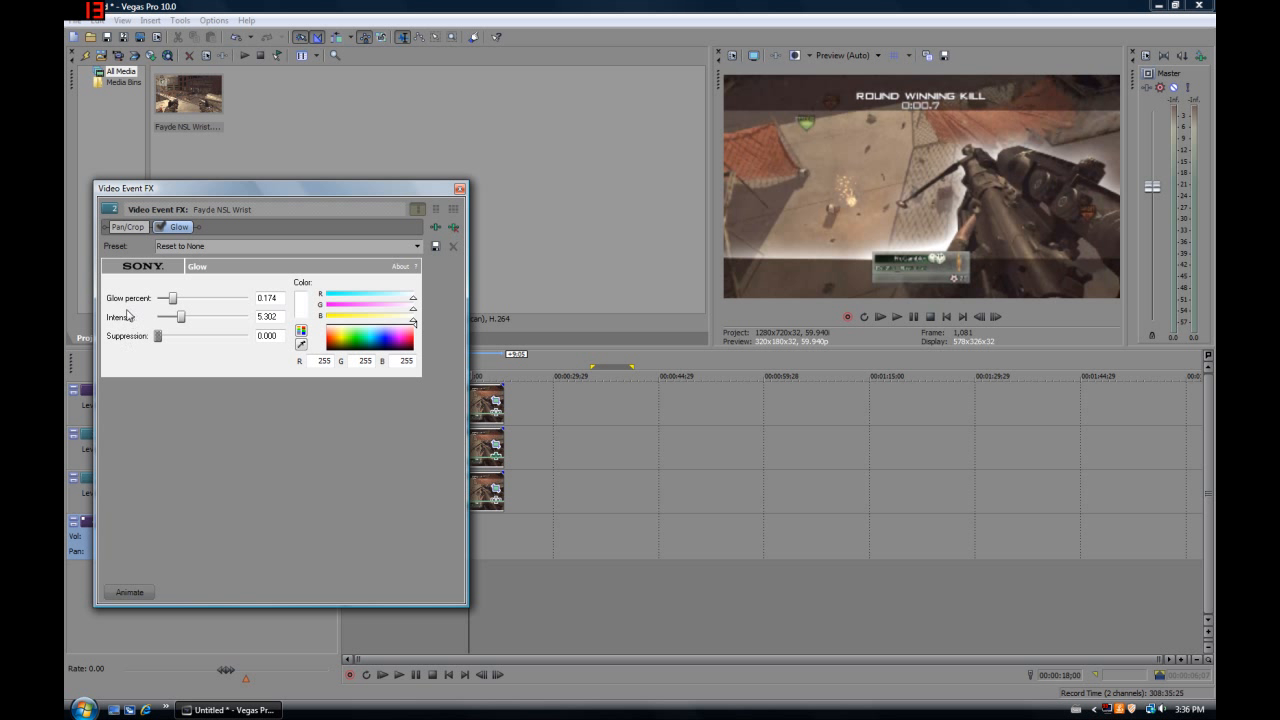
left_click_drag(175, 305, 184, 309)
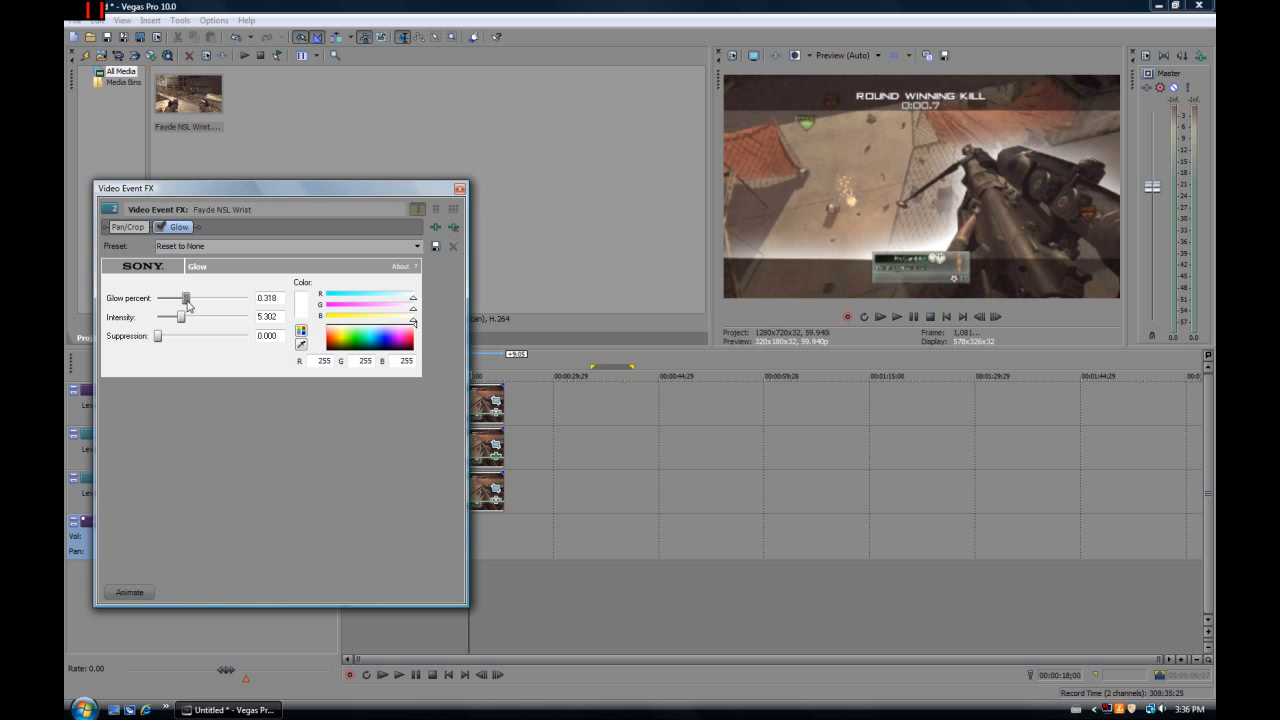
left_click_drag(188, 302, 211, 302)
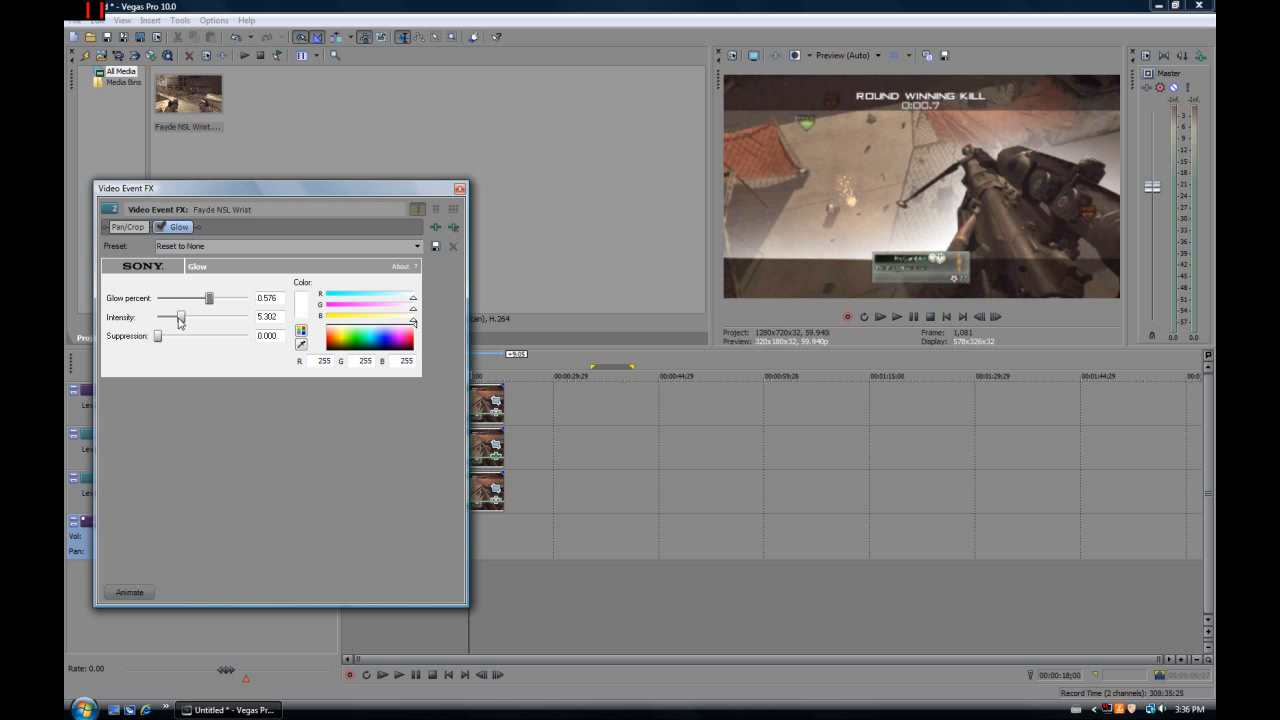
left_click_drag(181, 318, 265, 321)
left_click_drag(172, 299, 168, 344)
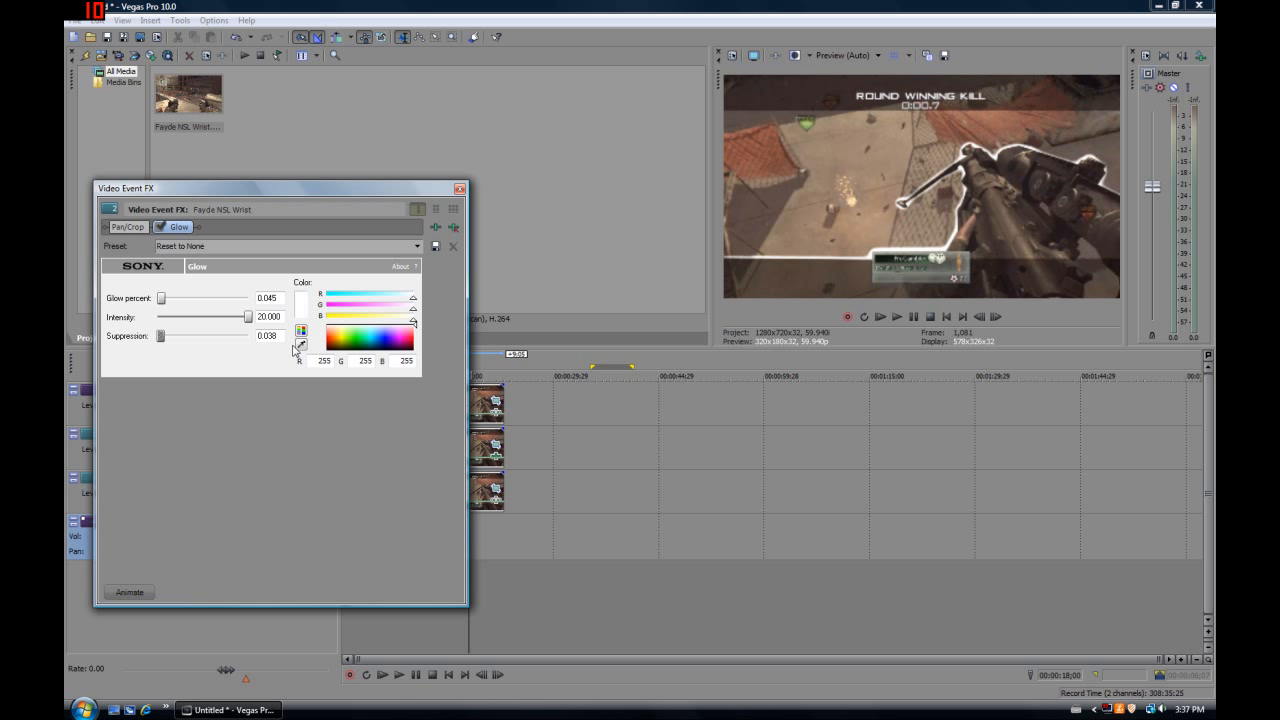
mouse_move(352, 343)
left_mouse_down()
mouse_move(334, 340)
mouse_move(394, 343)
mouse_move(356, 346)
left_mouse_up()
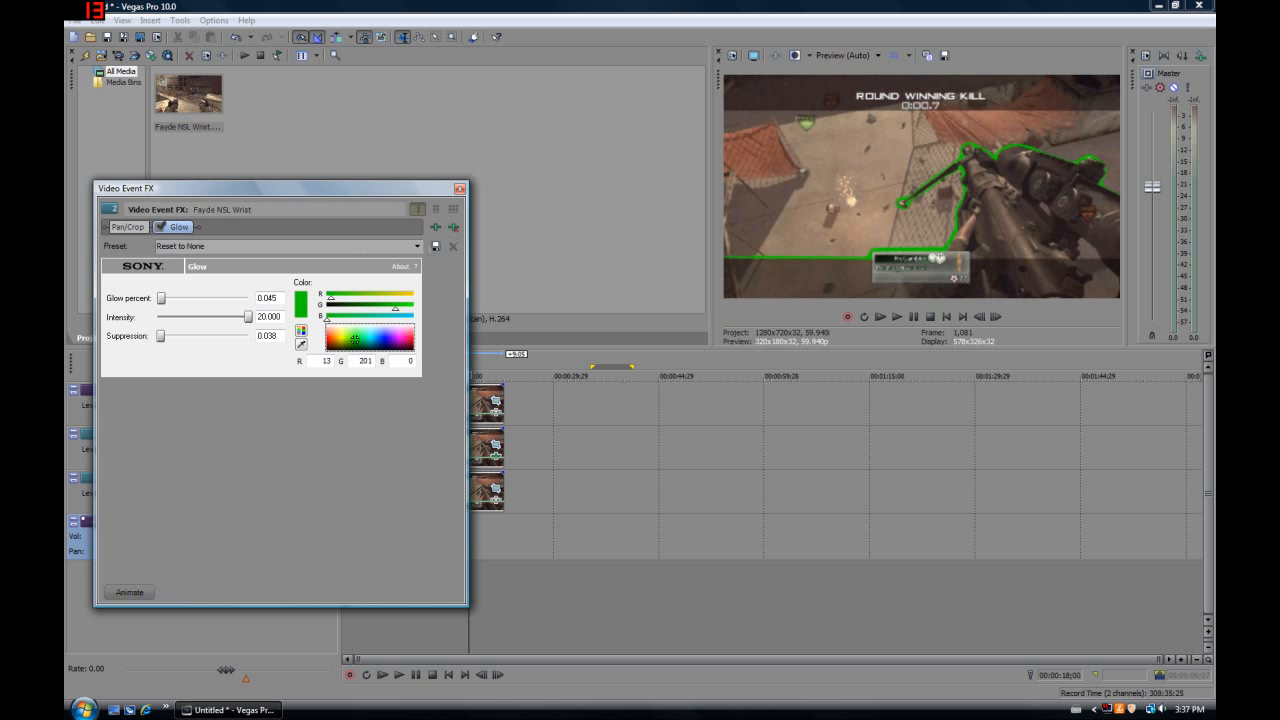
left_click(459, 189)
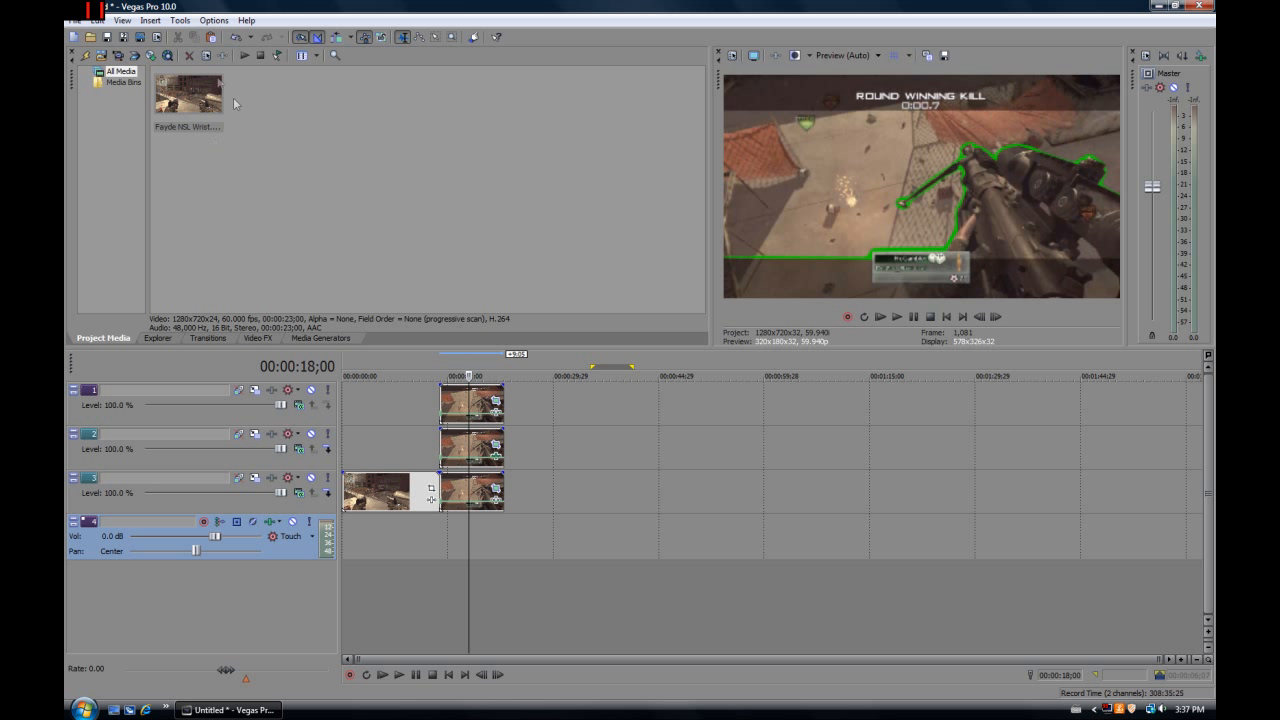
Apply the Right-Left, Hard Edge Linear Wipe to the start of the glowing track 2 event and stretch it across most of the event
left_click(237, 428)
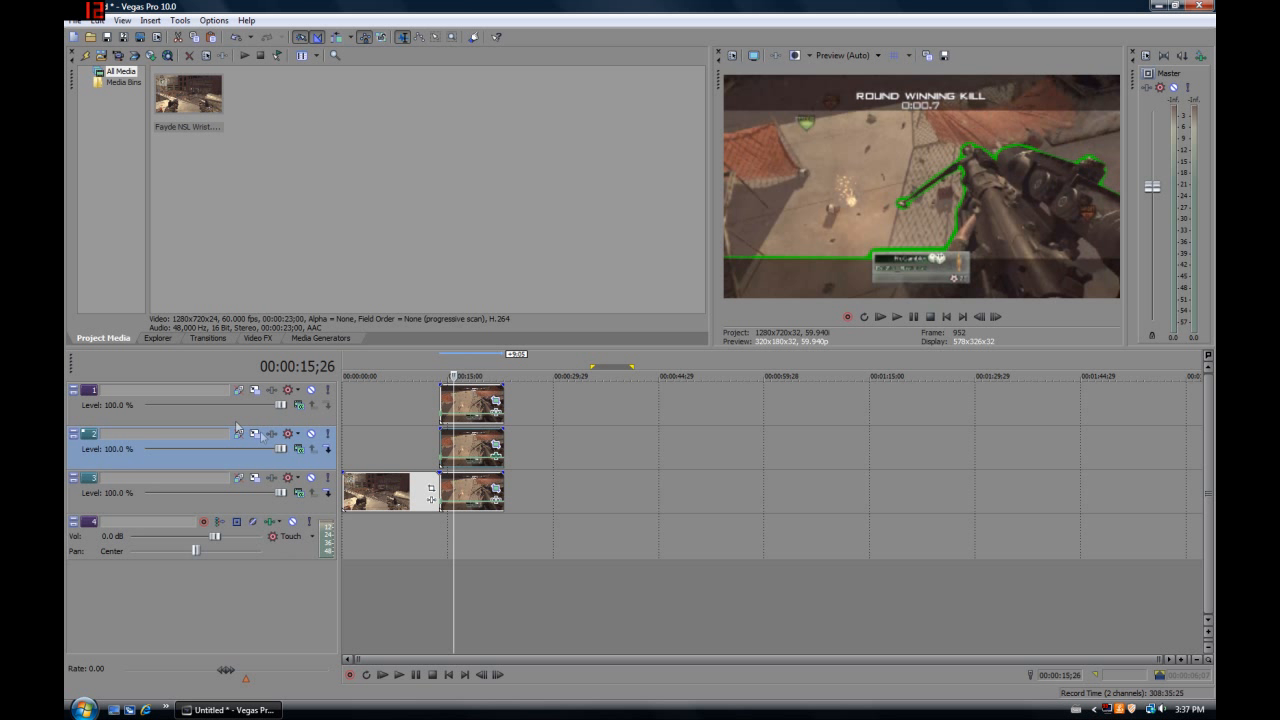
left_click(221, 338)
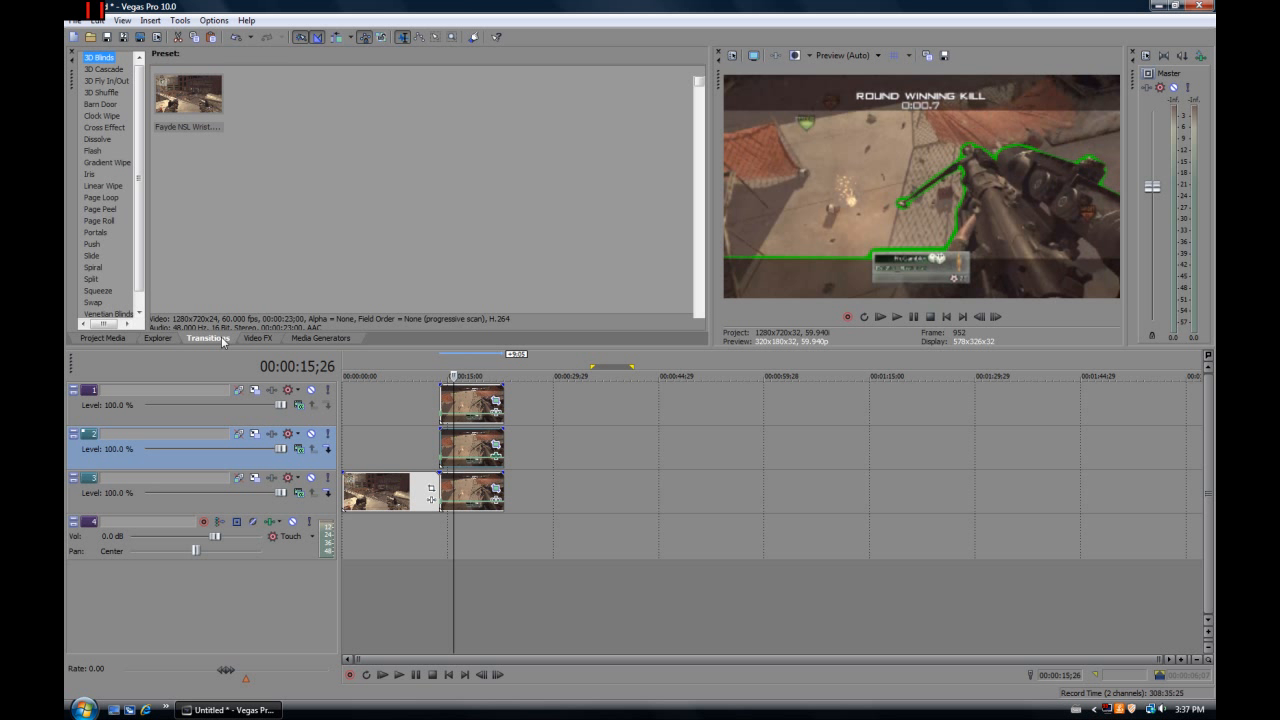
left_click(108, 186)
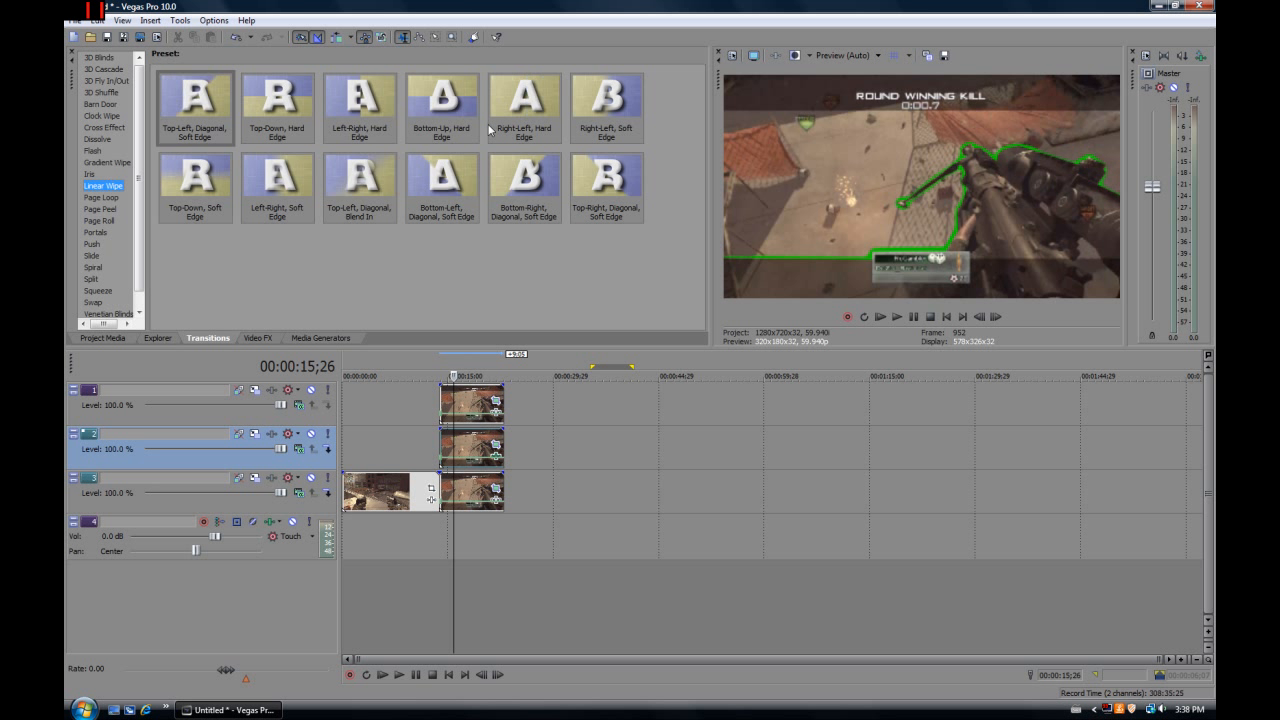
left_click_drag(525, 97, 442, 433)
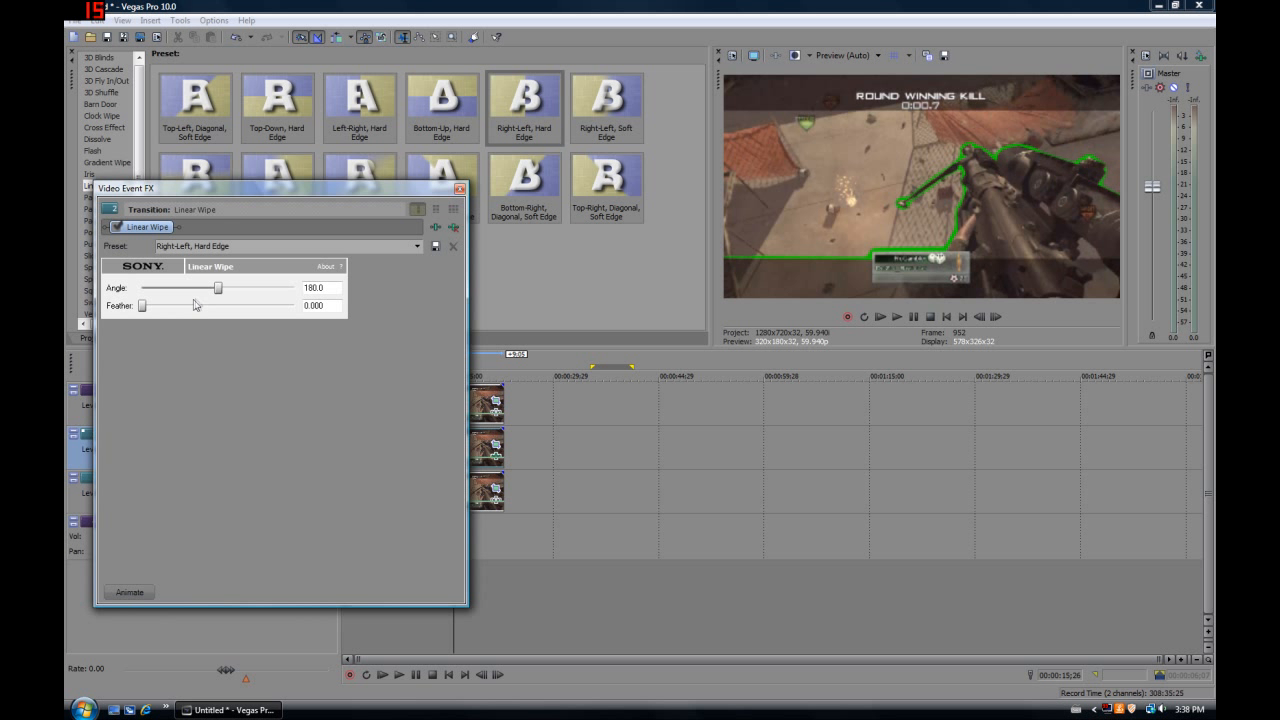
left_click_drag(369, 190, 923, 223)
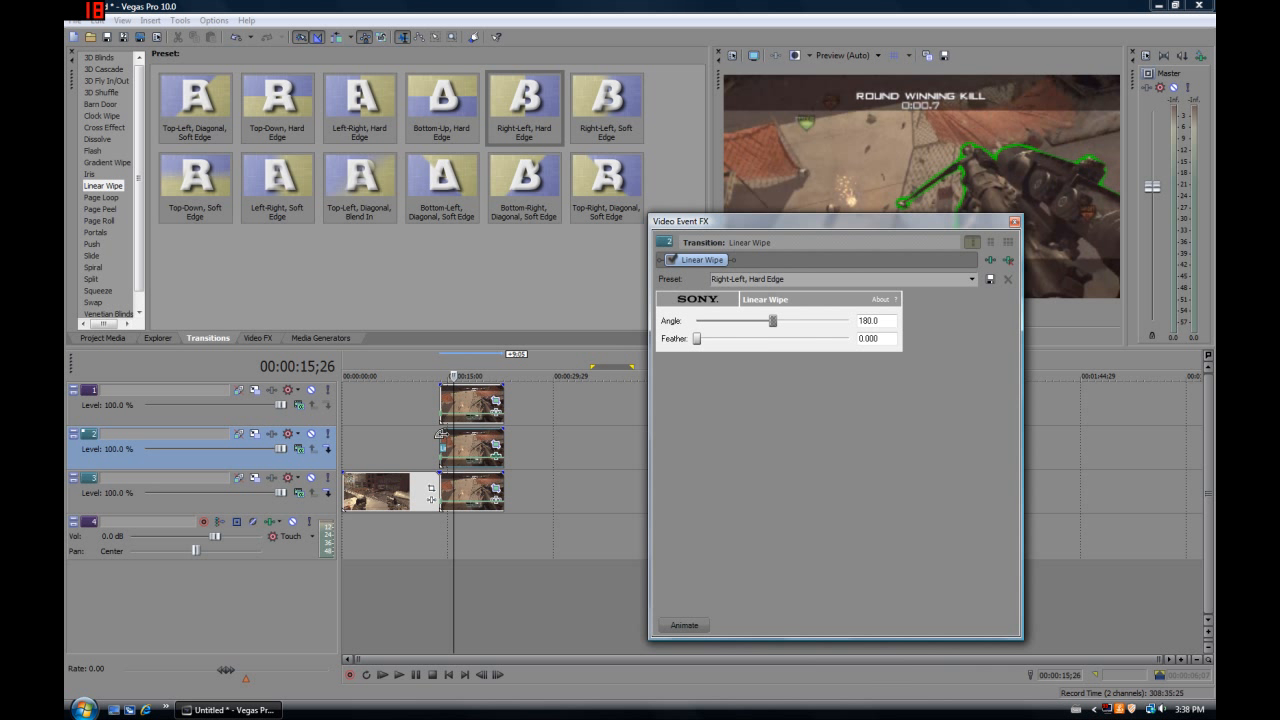
left_click_drag(456, 434, 488, 437)
left_click_drag(865, 221, 858, 376)
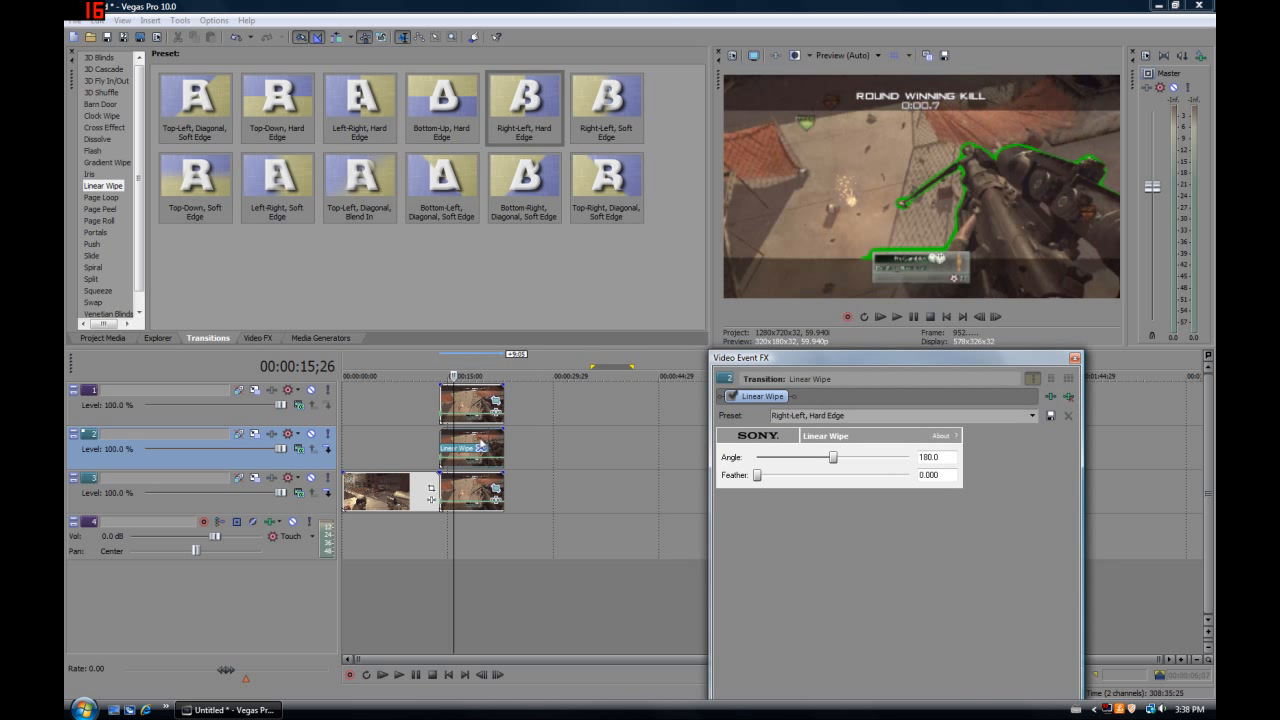
Preview the wipe frame by frame and set its feather to about 0.144
left_click(996, 317)
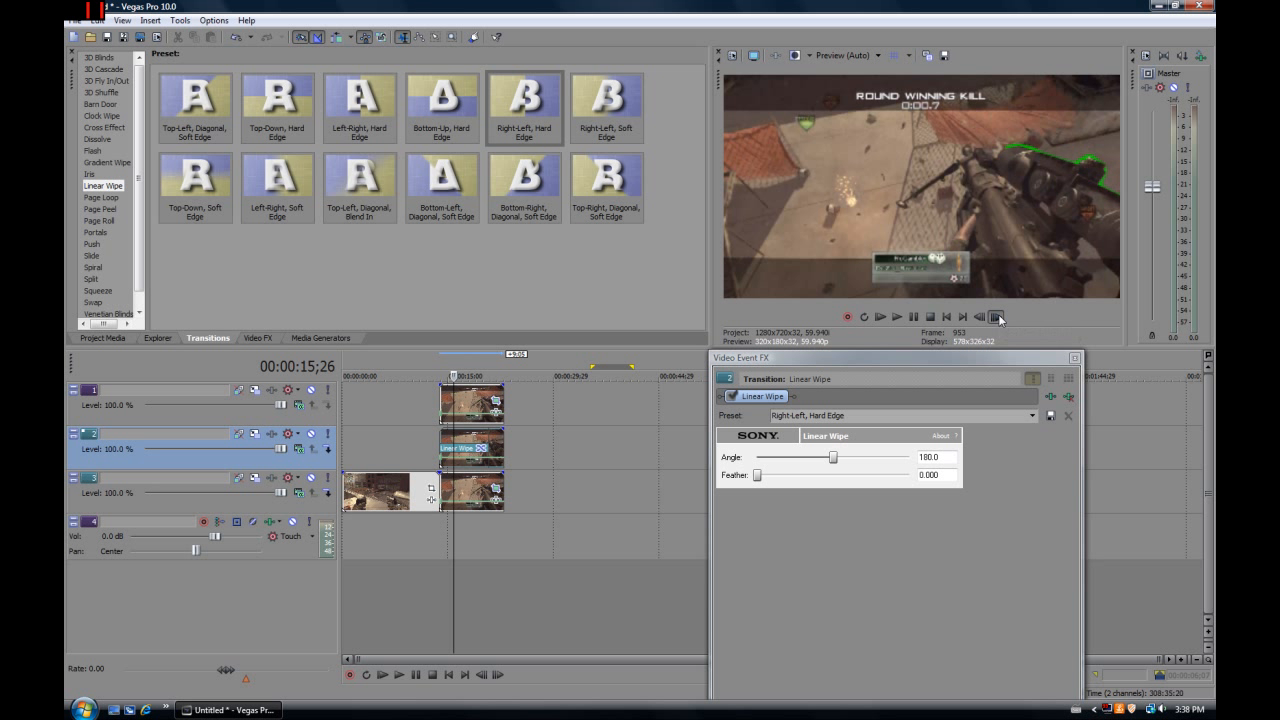
left_click(996, 317)
left_click(996, 317)
left_click(996, 317)
left_click(996, 317)
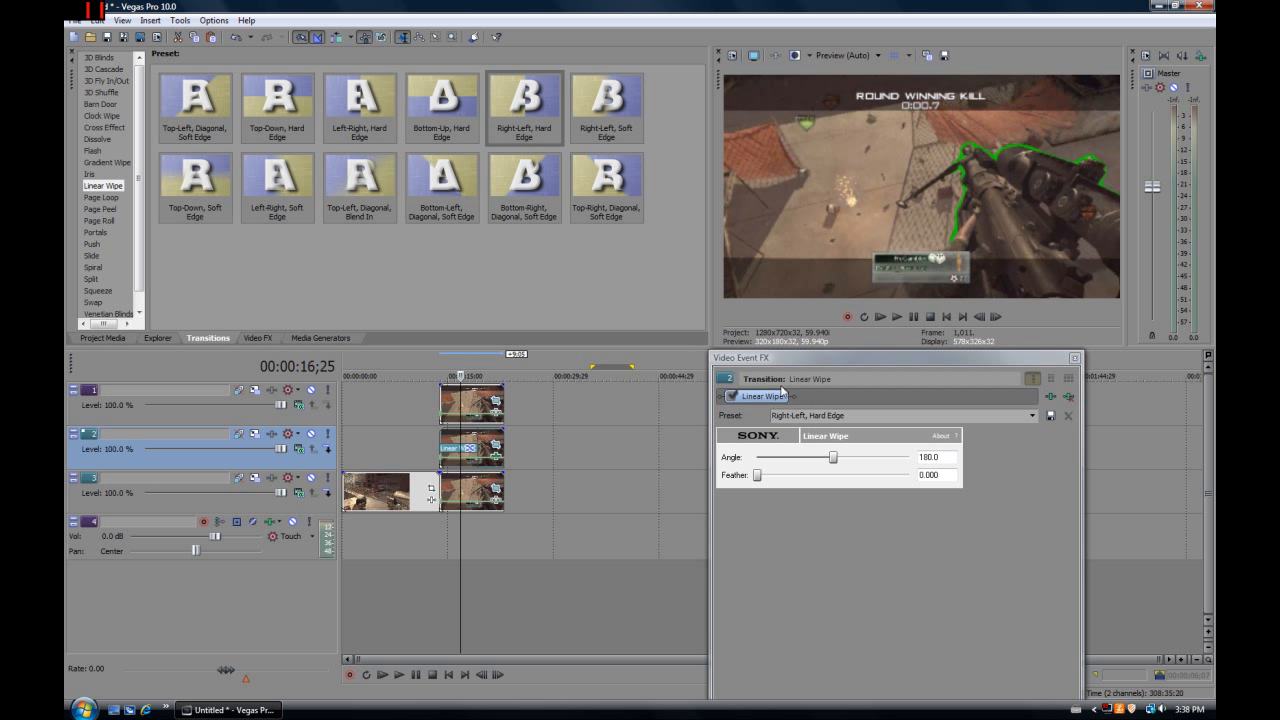
left_click_drag(758, 476, 780, 482)
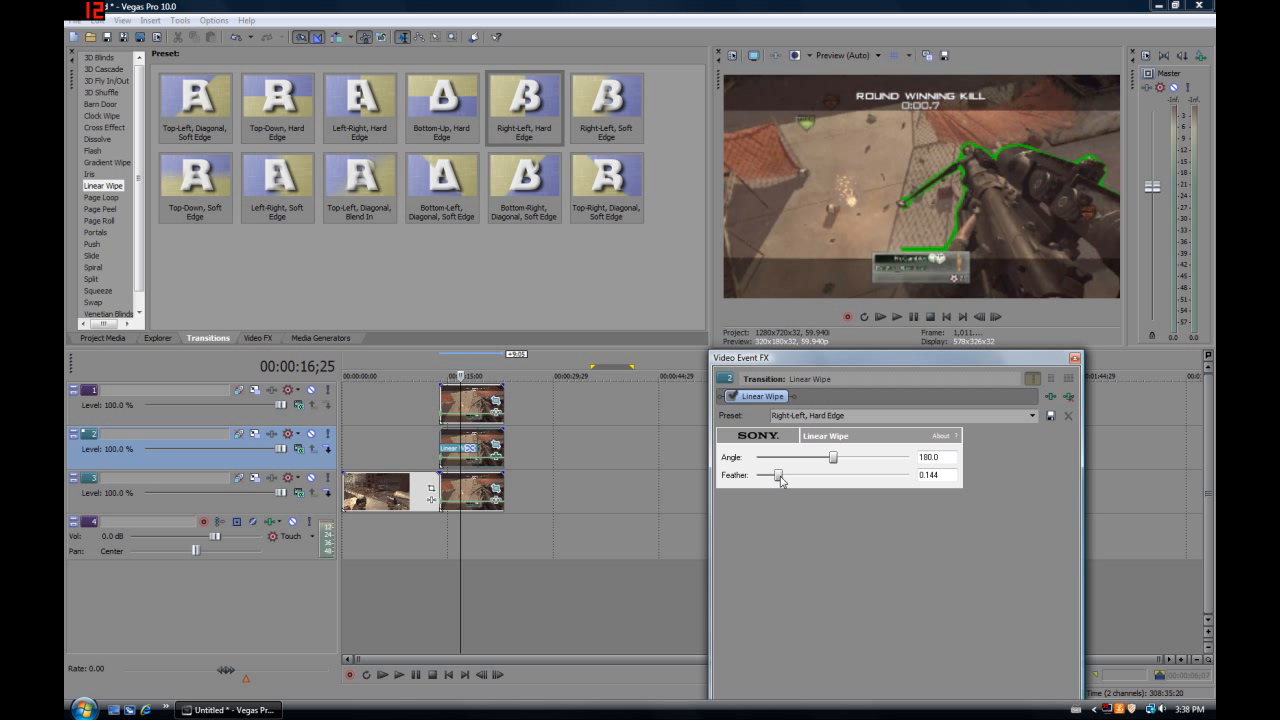
Fine-tune the feather of the Linear Wipe on the glowing track 2 event and close the effect window
left_click_drag(782, 482, 786, 483)
left_click_drag(791, 480, 772, 476)
left_click(1074, 357)
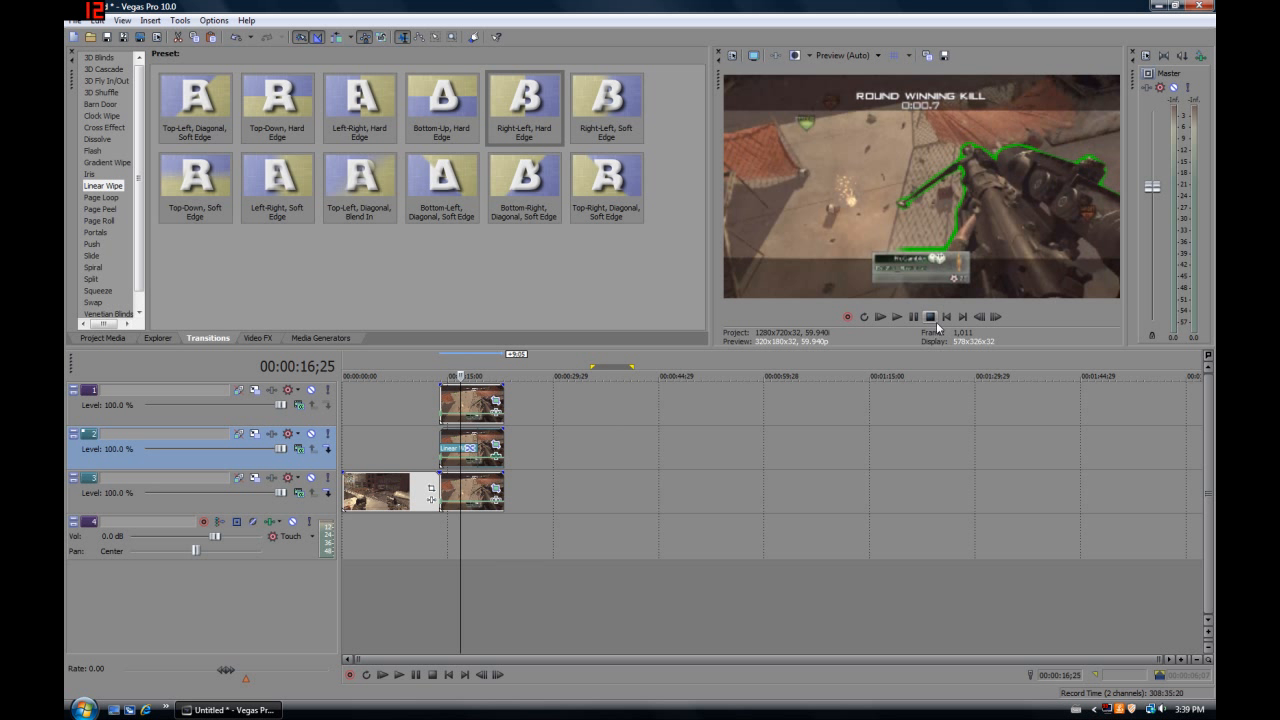
Shorten the ends of the three stacked freeze-frame events on tracks 1, 2 and 3 to the same point, about 00:00:20
left_click(979, 316)
left_click(979, 316)
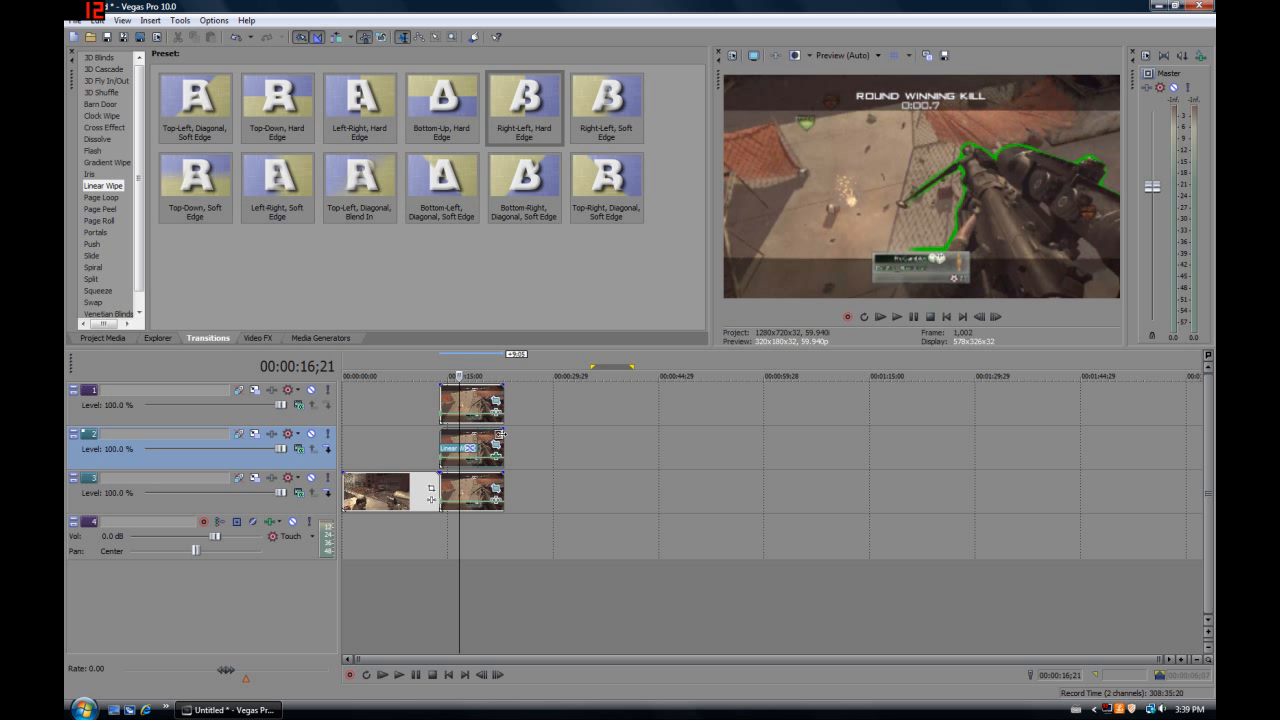
left_click_drag(500, 398, 483, 435)
left_click_drag(503, 480, 484, 481)
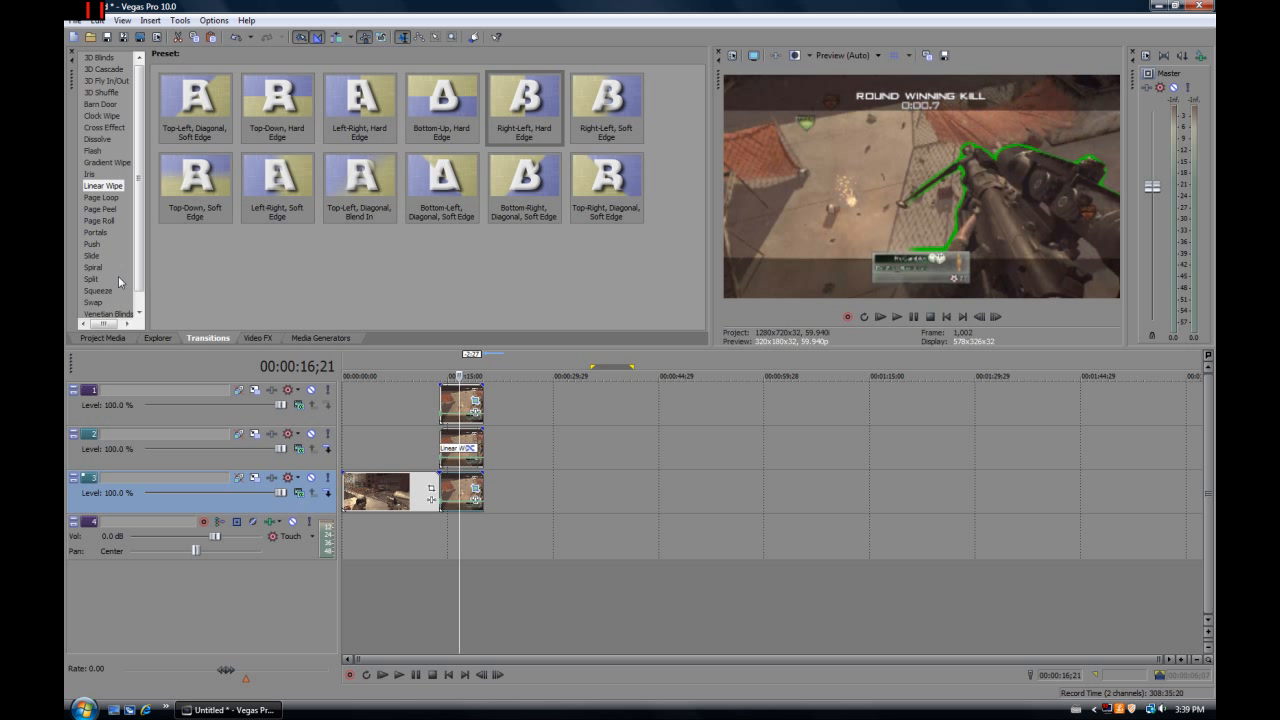
Insert a new video track below track 3 and paste a copy of the original gameplay clip at its start
left_click(112, 337)
left_click_drag(186, 128, 220, 127)
left_click(385, 500)
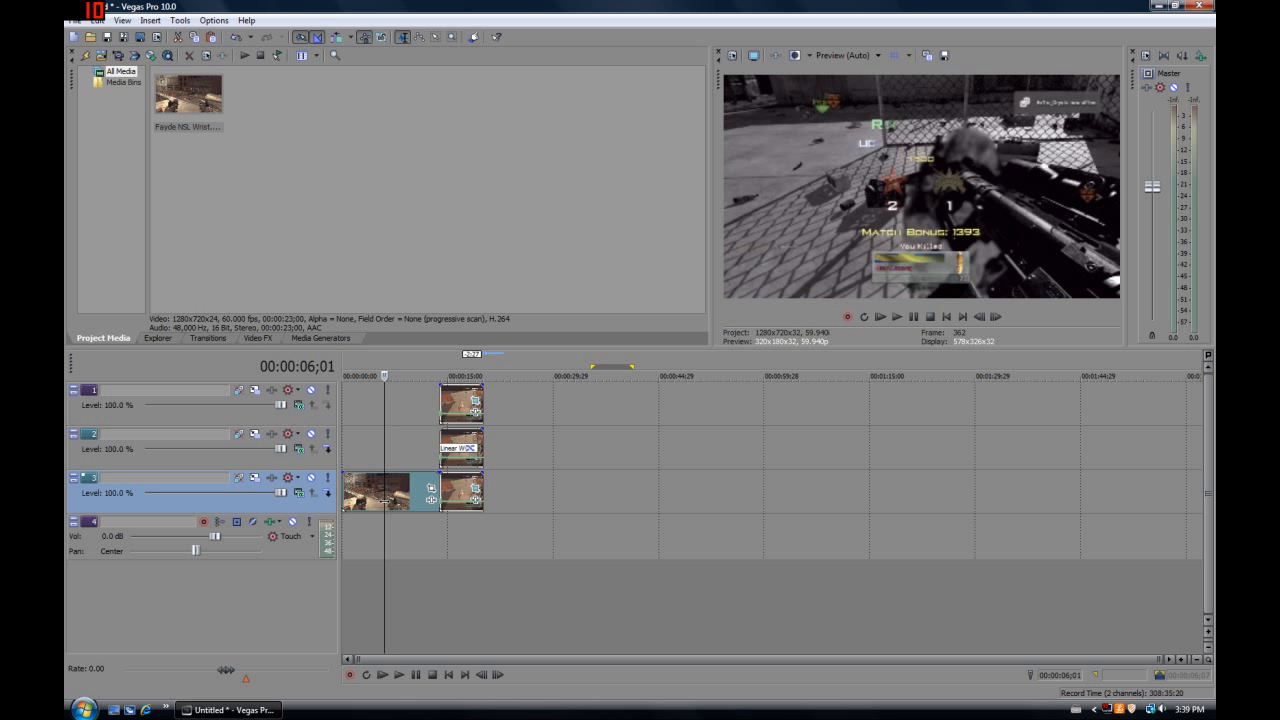
right_click(315, 509)
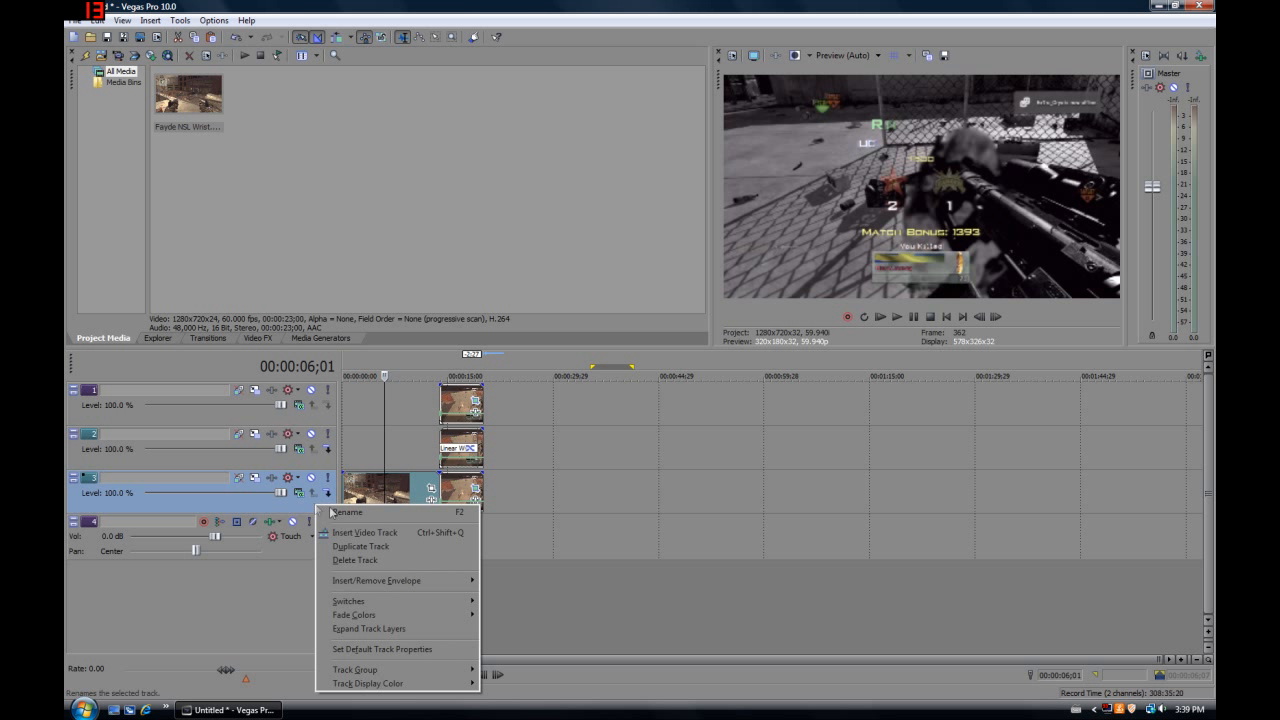
left_click(340, 532)
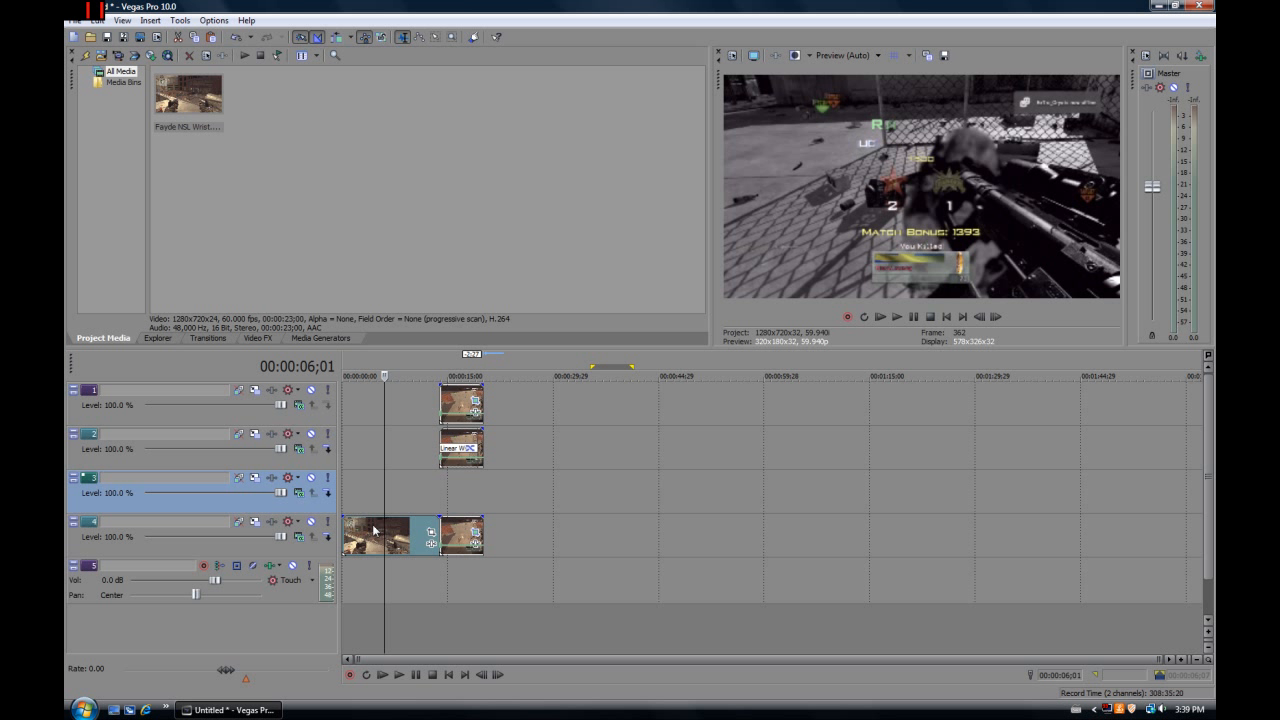
left_click_drag(318, 508, 360, 560)
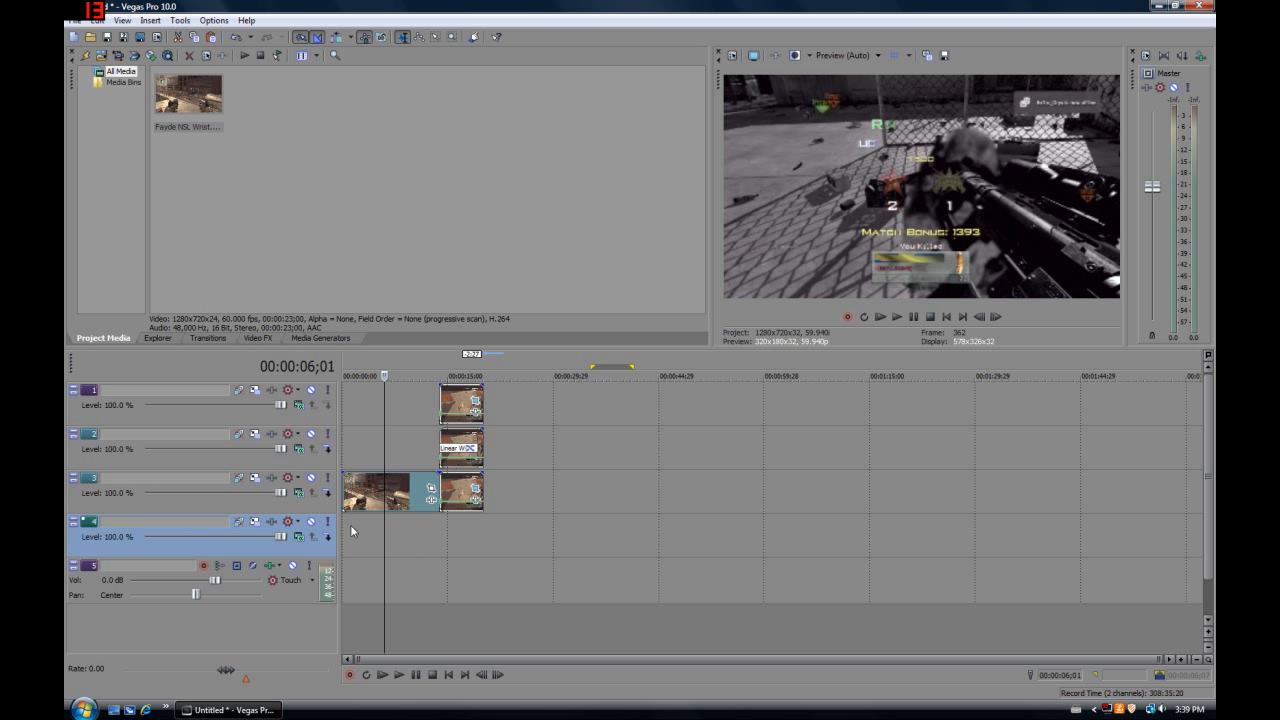
left_click(351, 530)
left_click(343, 540)
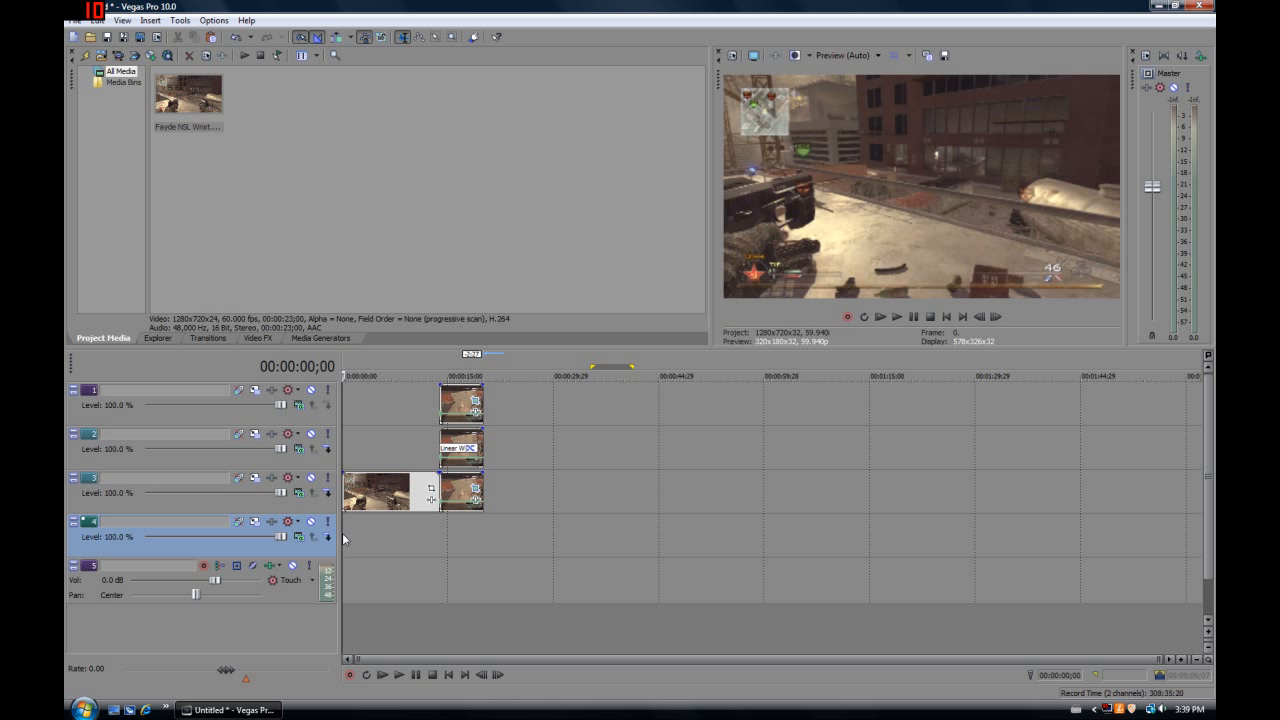
key("ctrl+v")
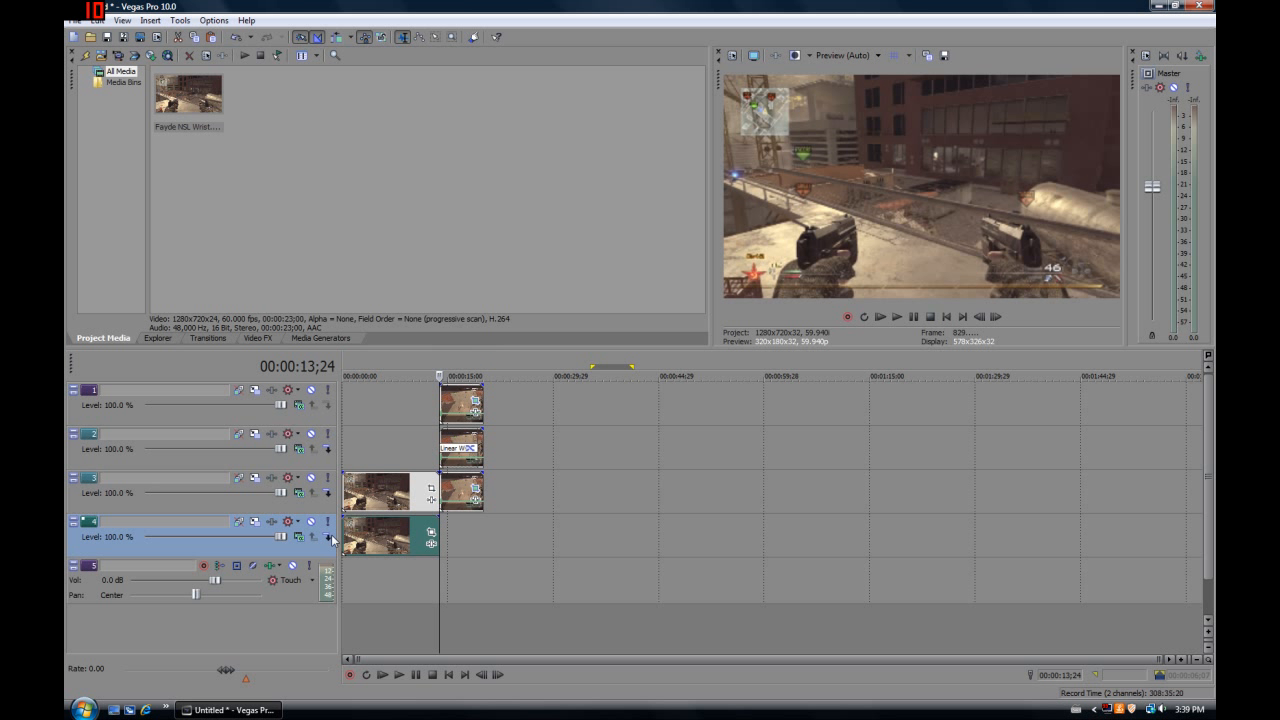
Extend the pasted clip, split it at 00:00:13;24, move the second part directly after the freeze frame and delete the first part
left_click_drag(438, 527, 483, 530)
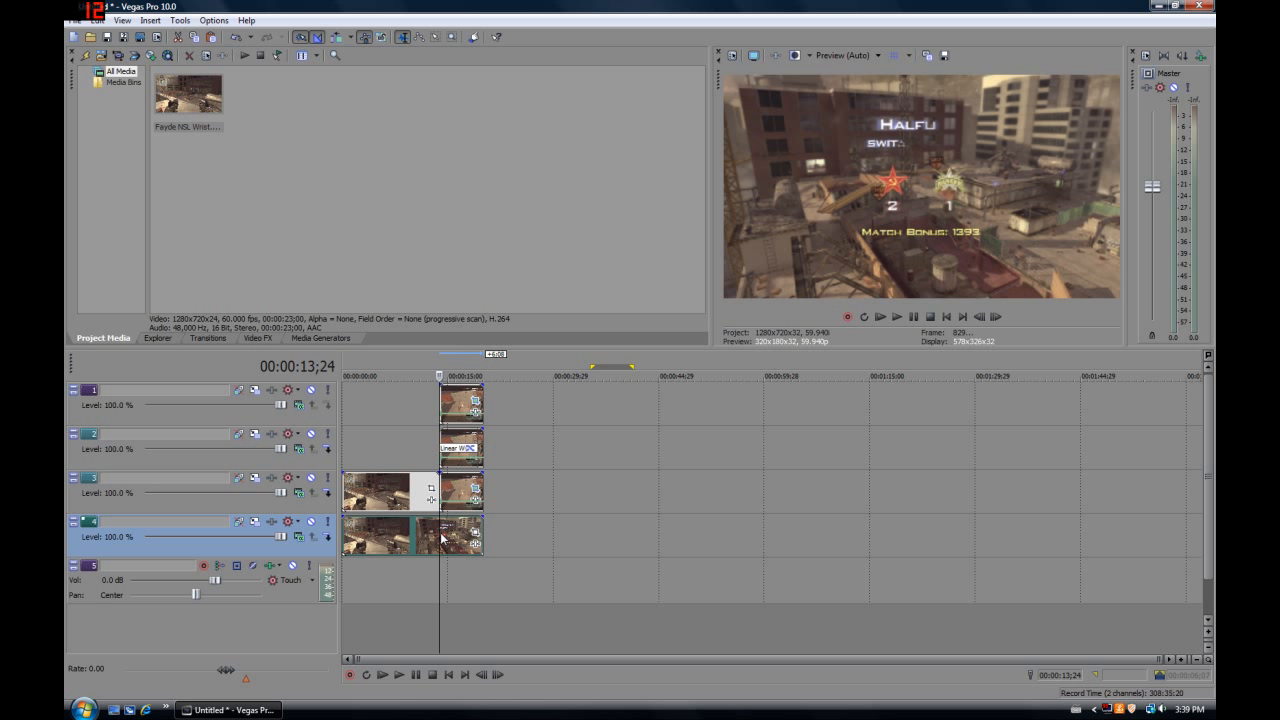
key("s")
left_click_drag(453, 533, 497, 533)
left_click(379, 547)
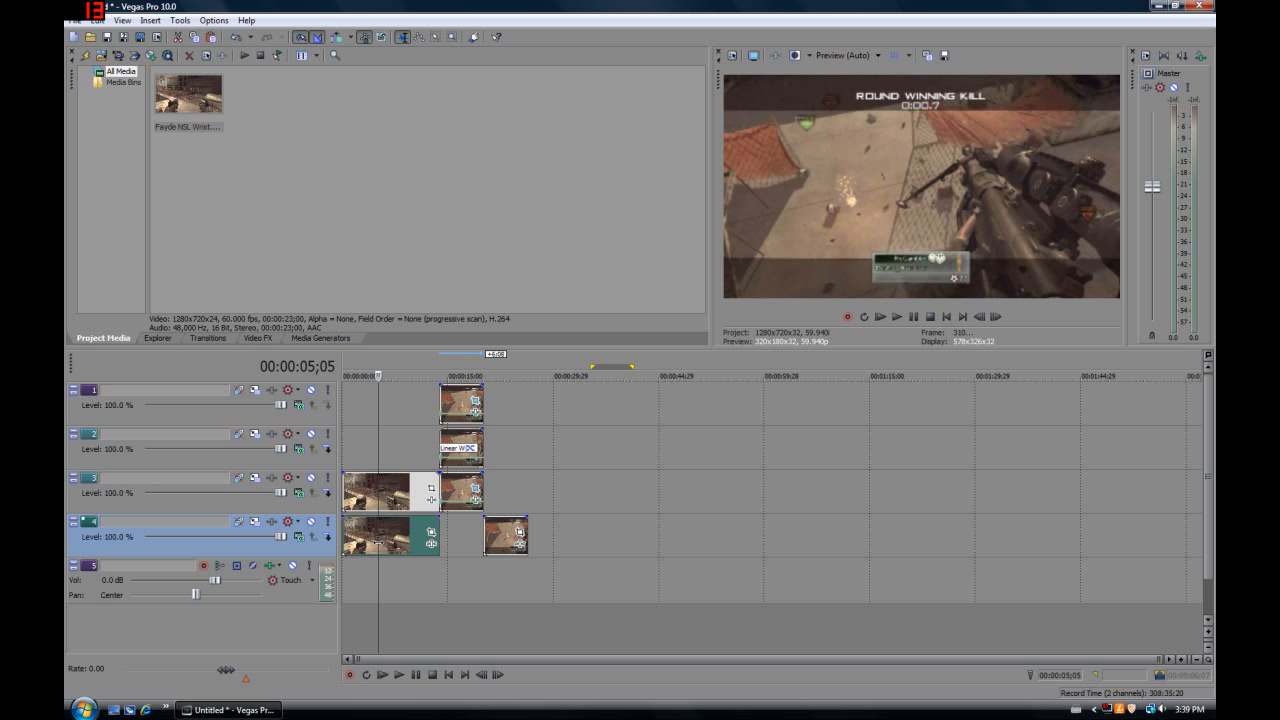
key("Delete")
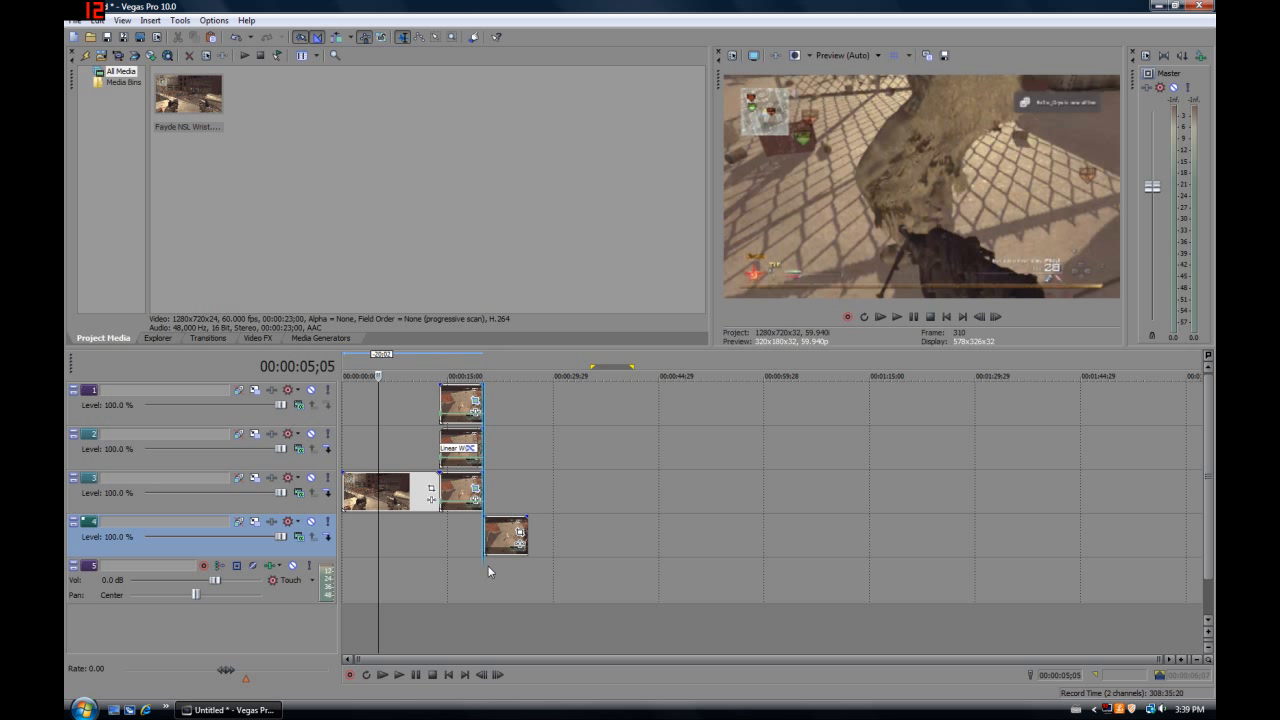
Examine frame by frame the join between the freeze-frame events and the continuing gameplay clip
left_click(488, 568)
left_click(996, 316)
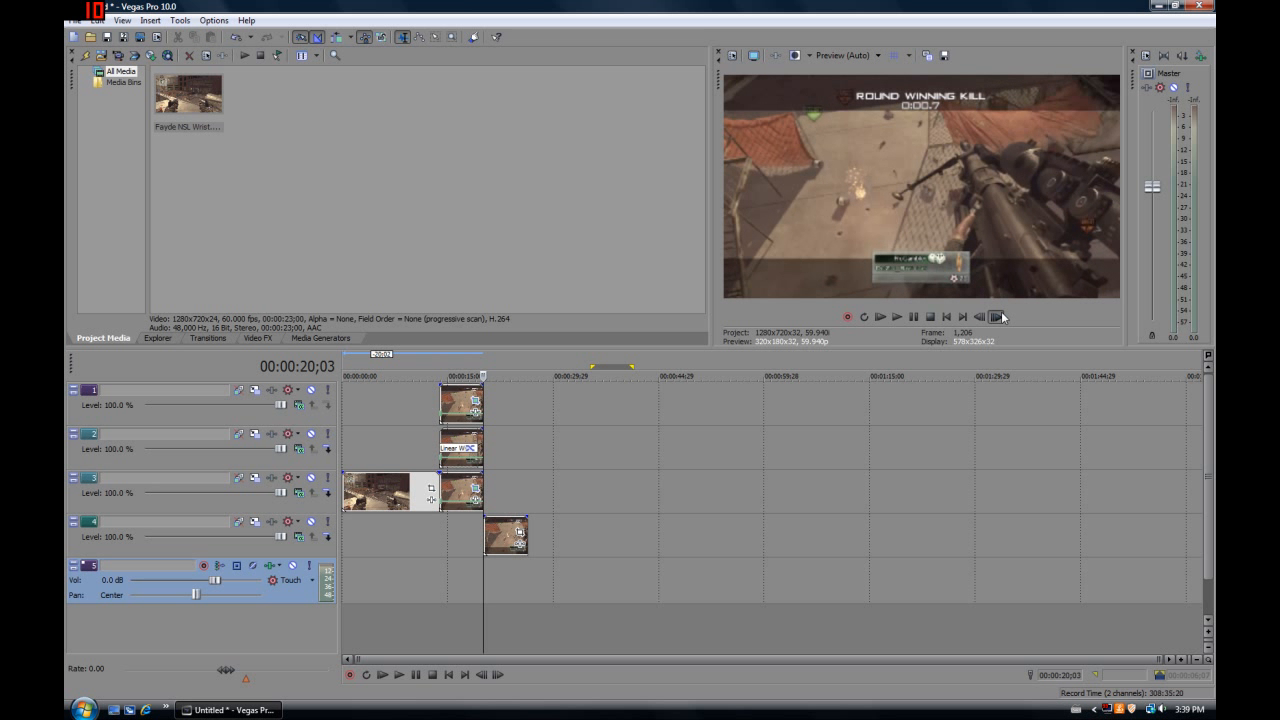
left_click(1000, 317)
left_click(1000, 317)
left_click(980, 319)
left_click(980, 317)
left_click(980, 317)
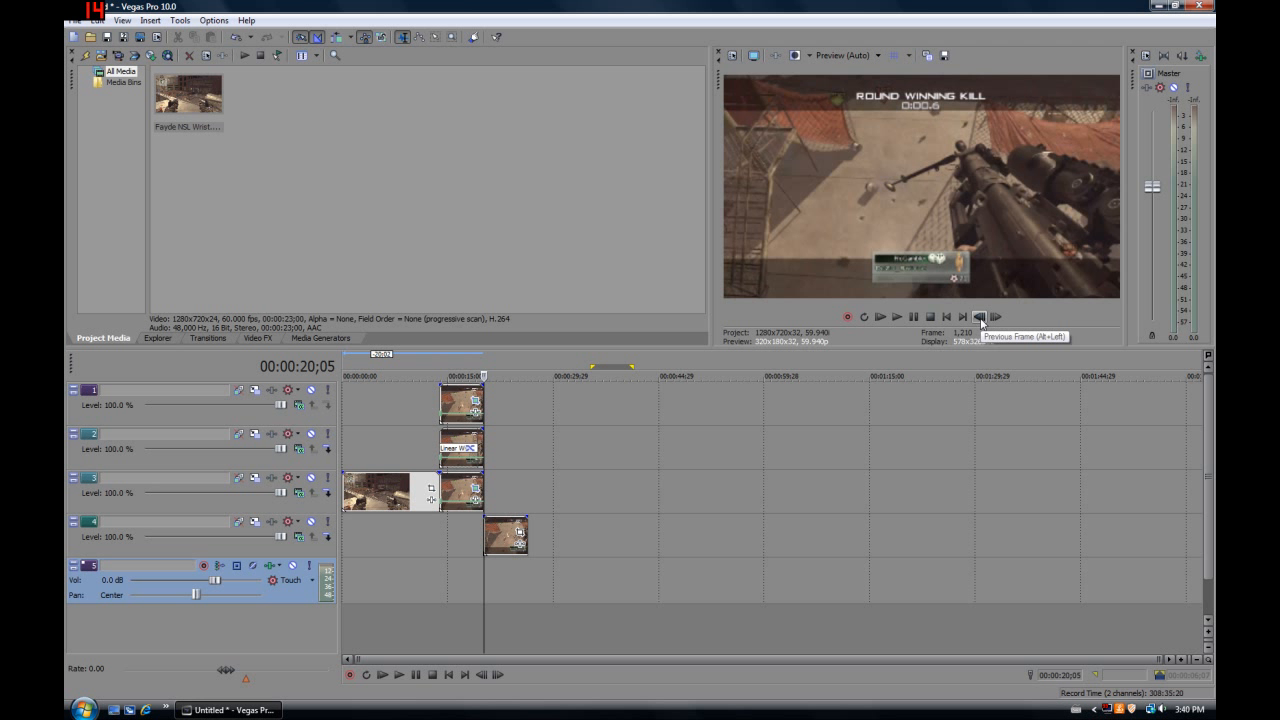
left_click(980, 317)
left_click(980, 317)
left_click(980, 317)
left_click(980, 317)
left_click(996, 317)
left_click(996, 317)
left_click(996, 317)
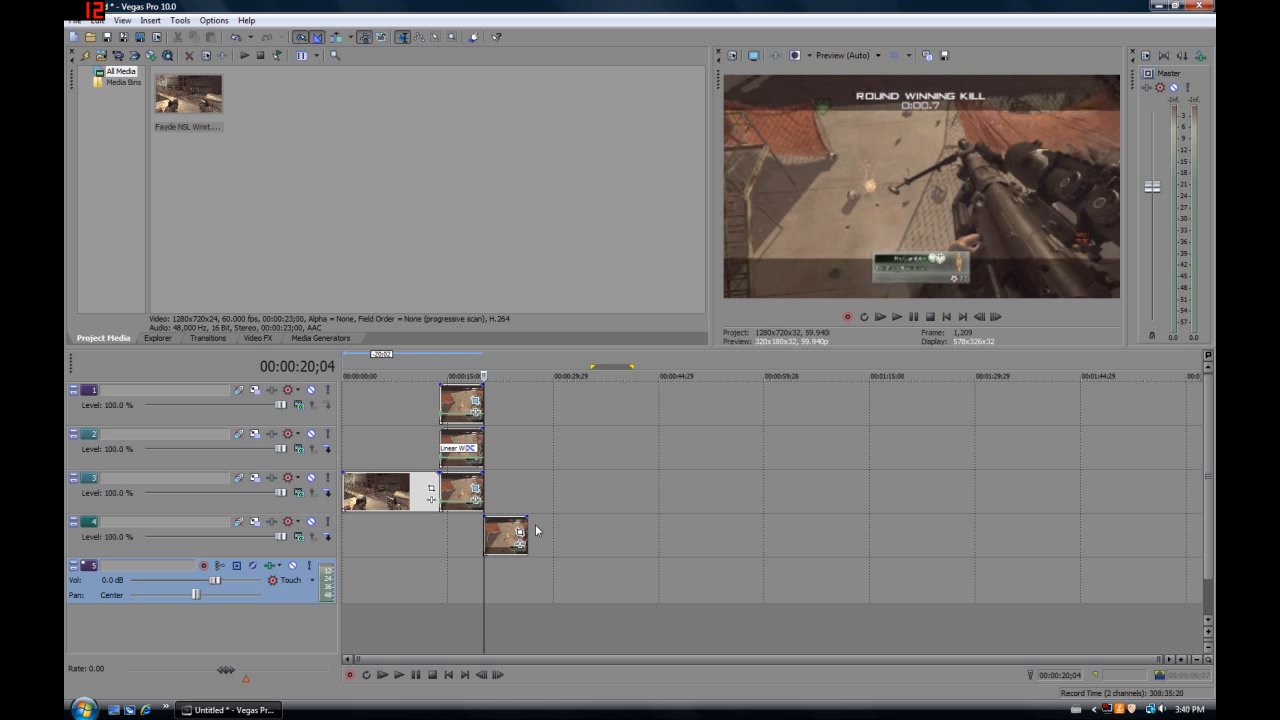
left_click(519, 498)
left_click(514, 497)
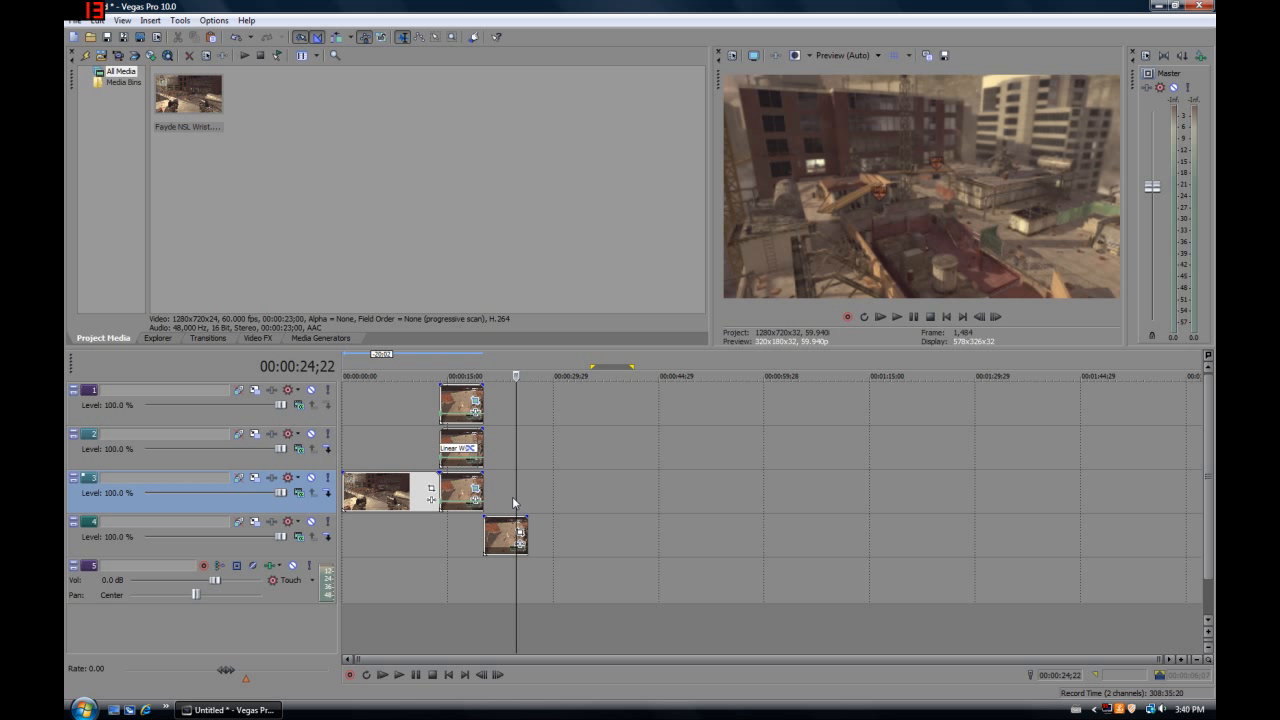
left_click(504, 502)
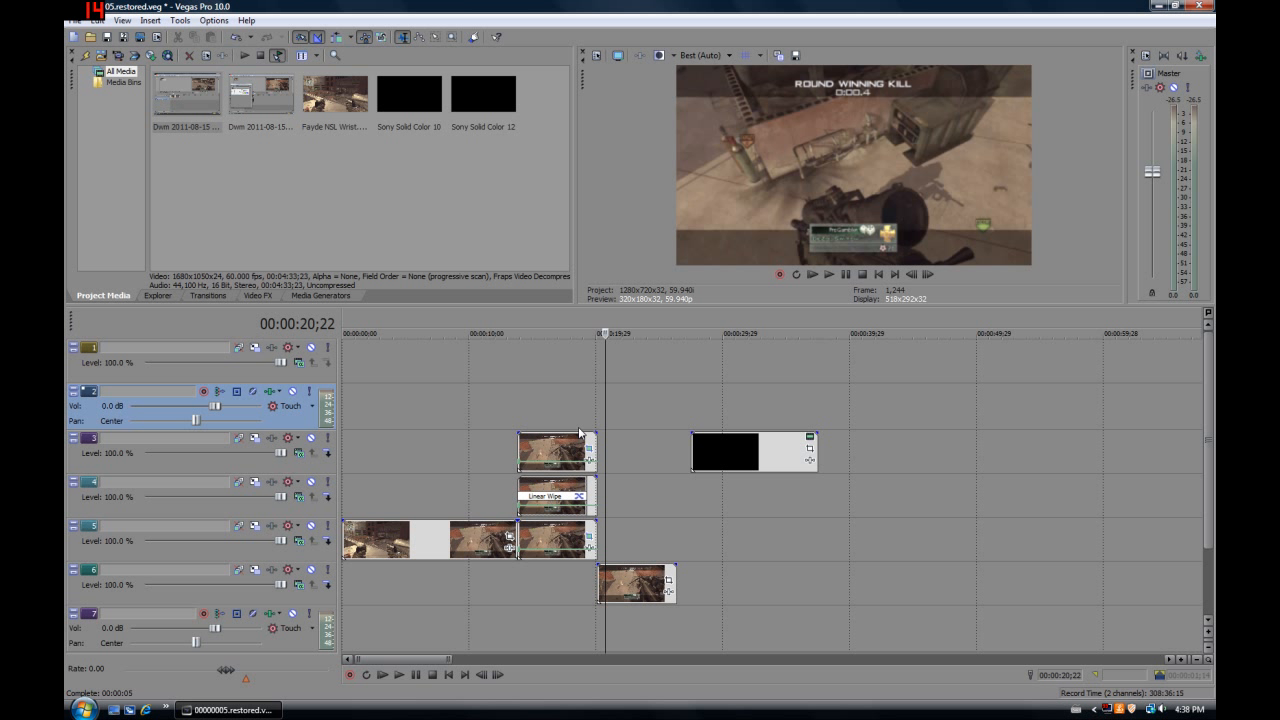
Copy the black solid colour event on track 3 and paste it at 00:00:27;15 on track 5 as a new copy of the source media
left_click(695, 413)
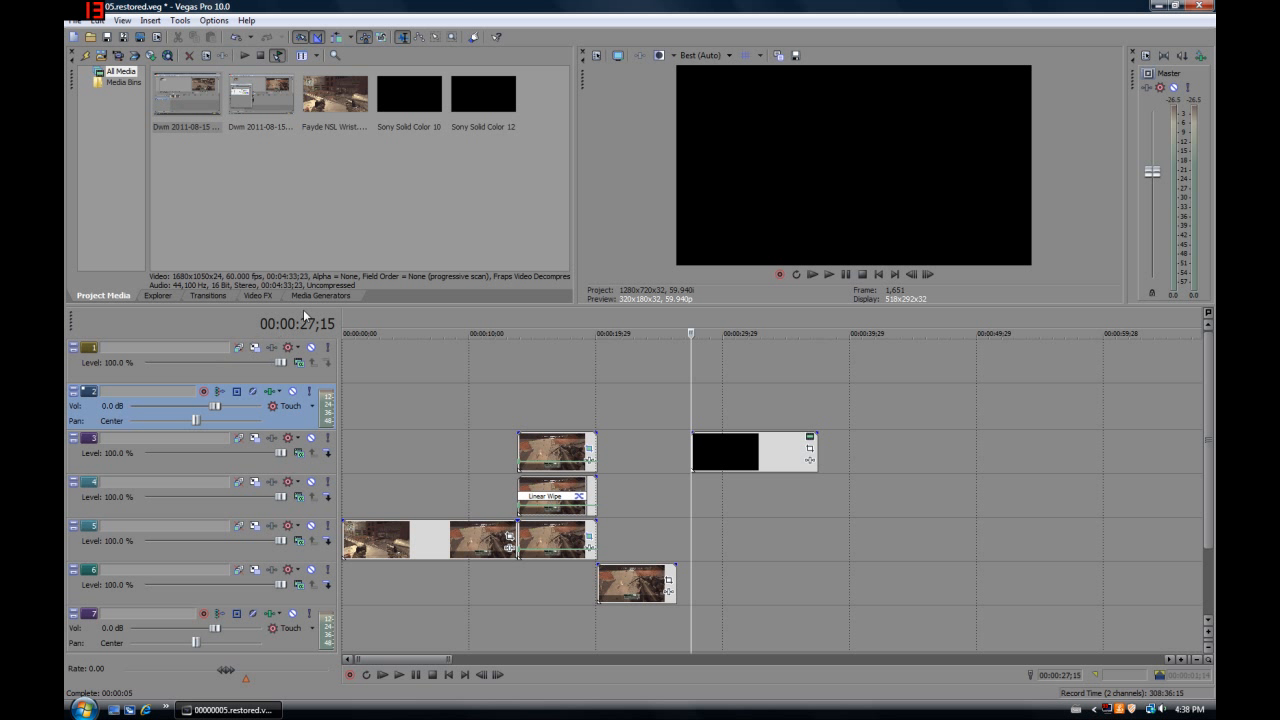
left_click(208, 295)
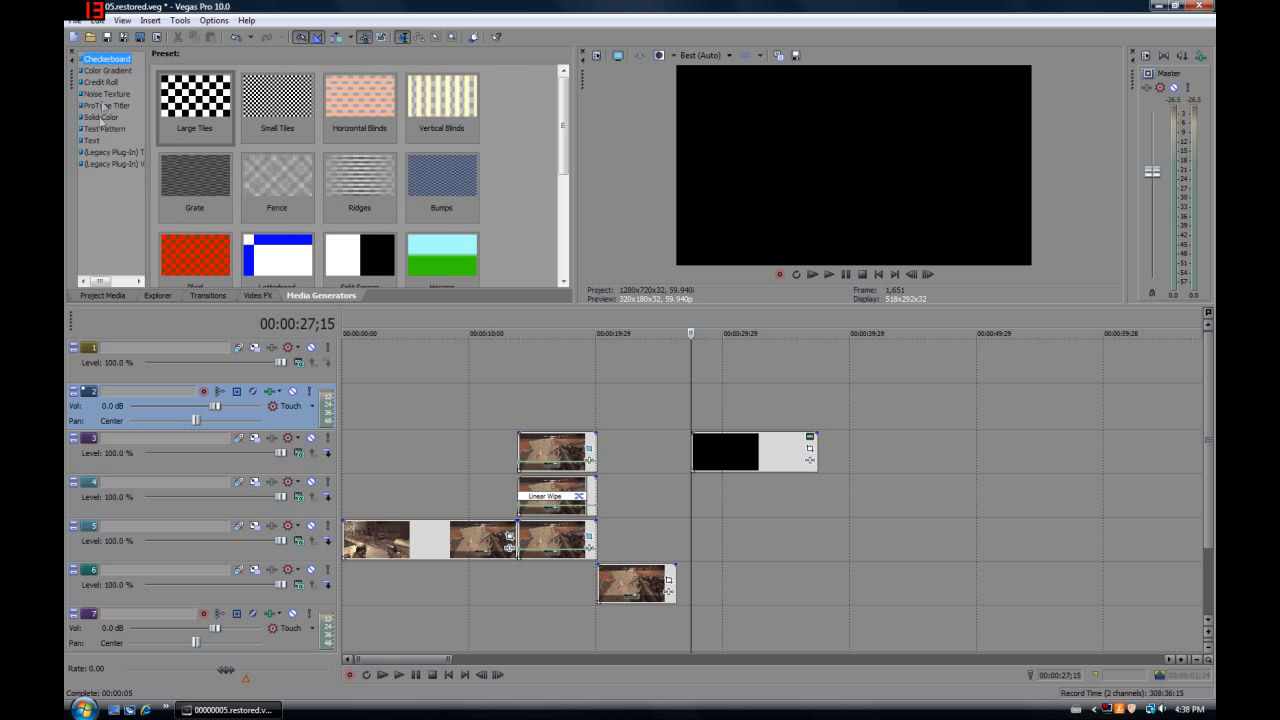
left_click(117, 296)
right_click(723, 450)
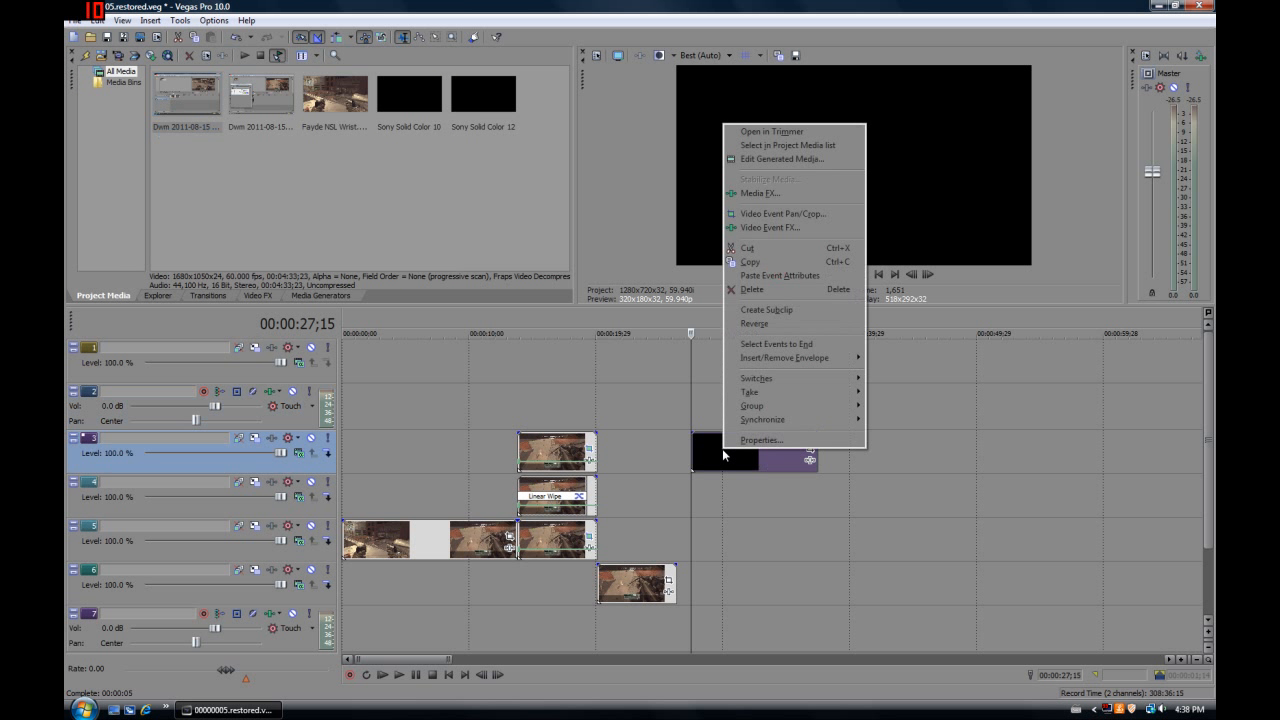
left_click(758, 265)
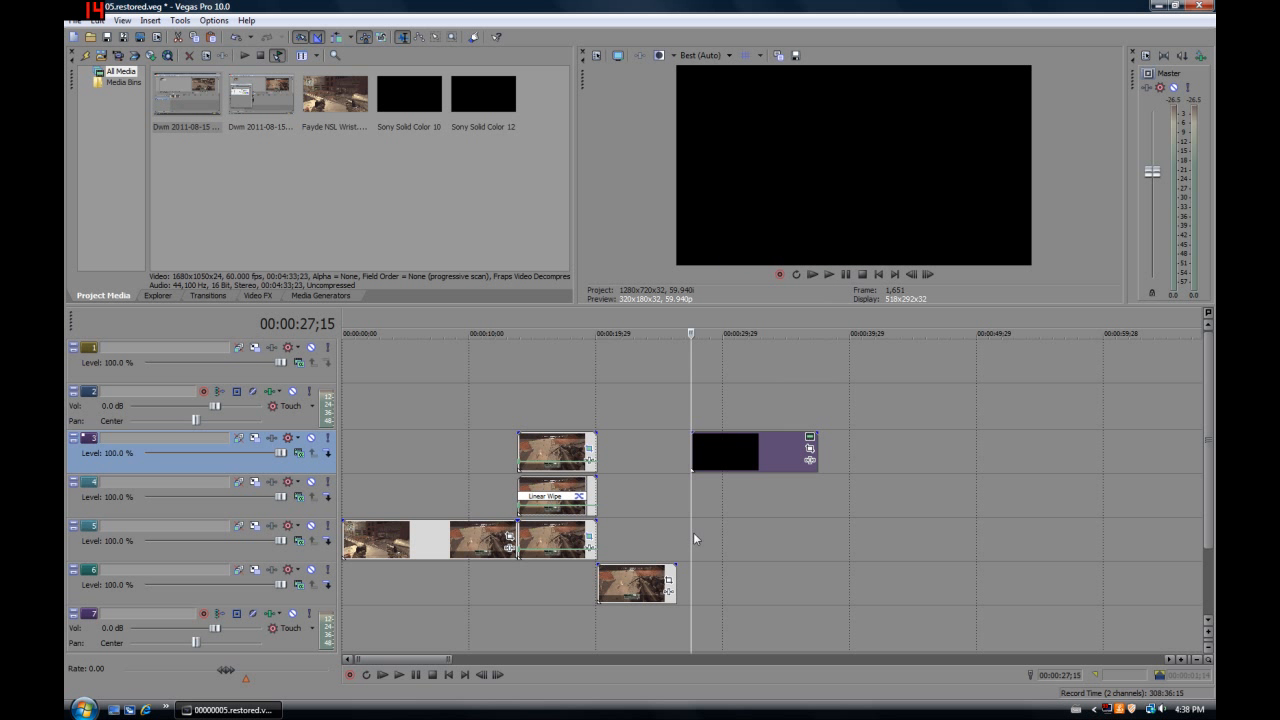
left_click(692, 536)
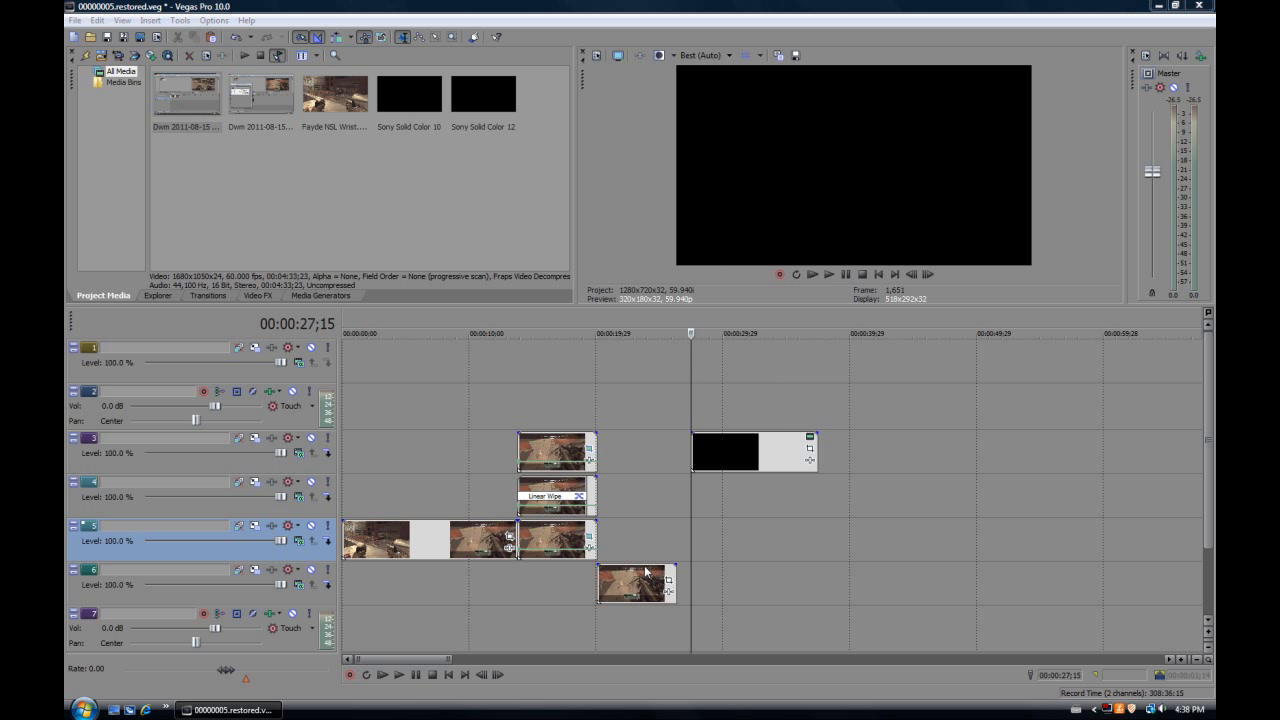
key("ctrl+v")
left_click(714, 297)
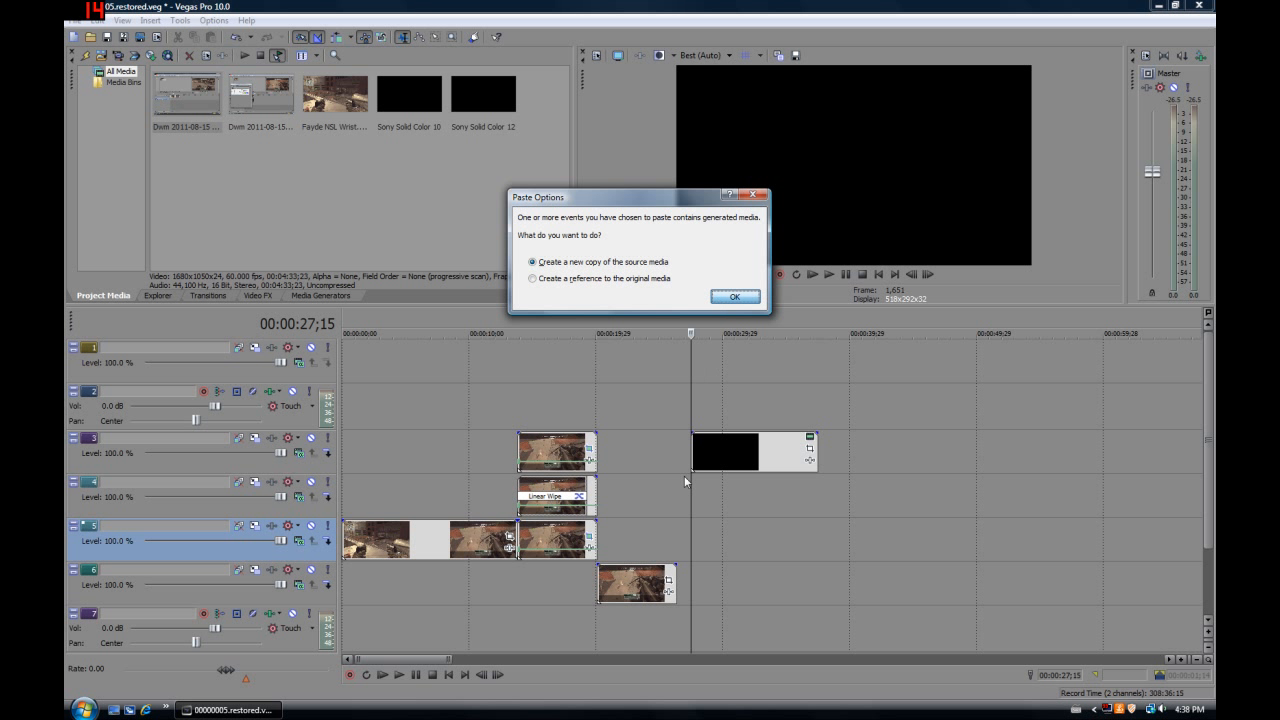
left_click(736, 297)
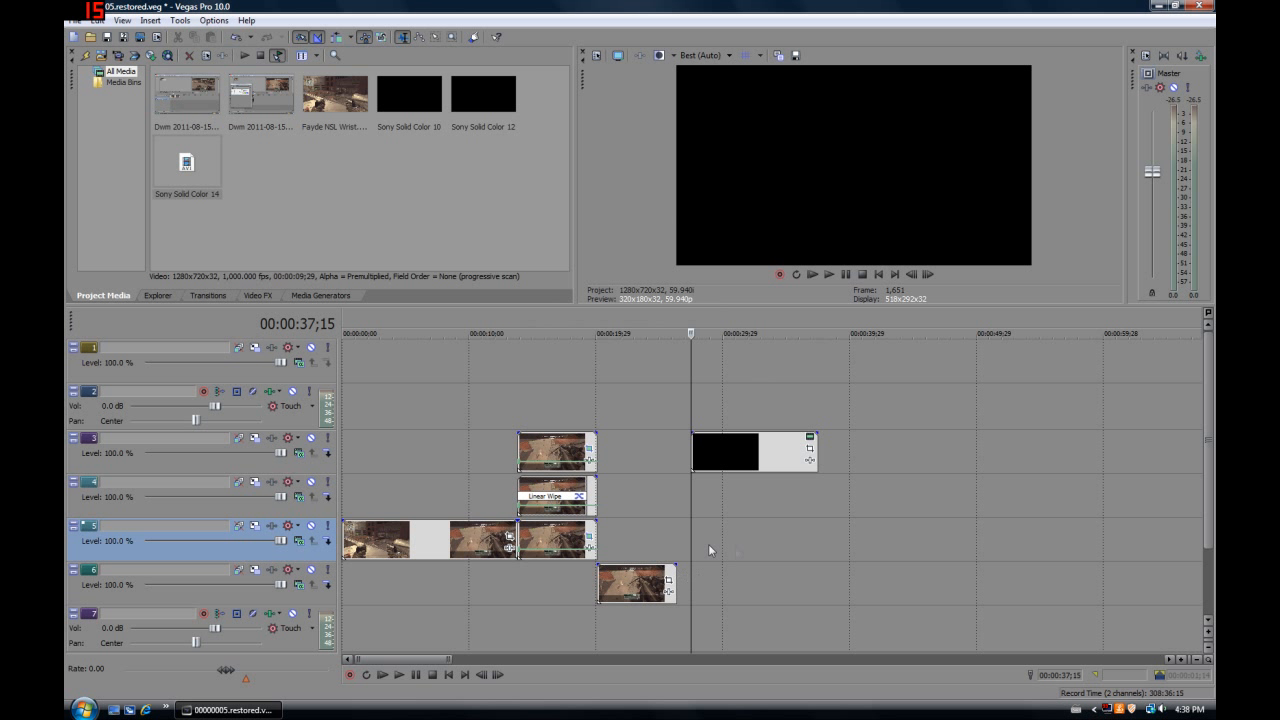
Copy the freeze-frame event on track 3 and paste its event attributes onto the black event on the same track
left_click(544, 452)
right_click(544, 452)
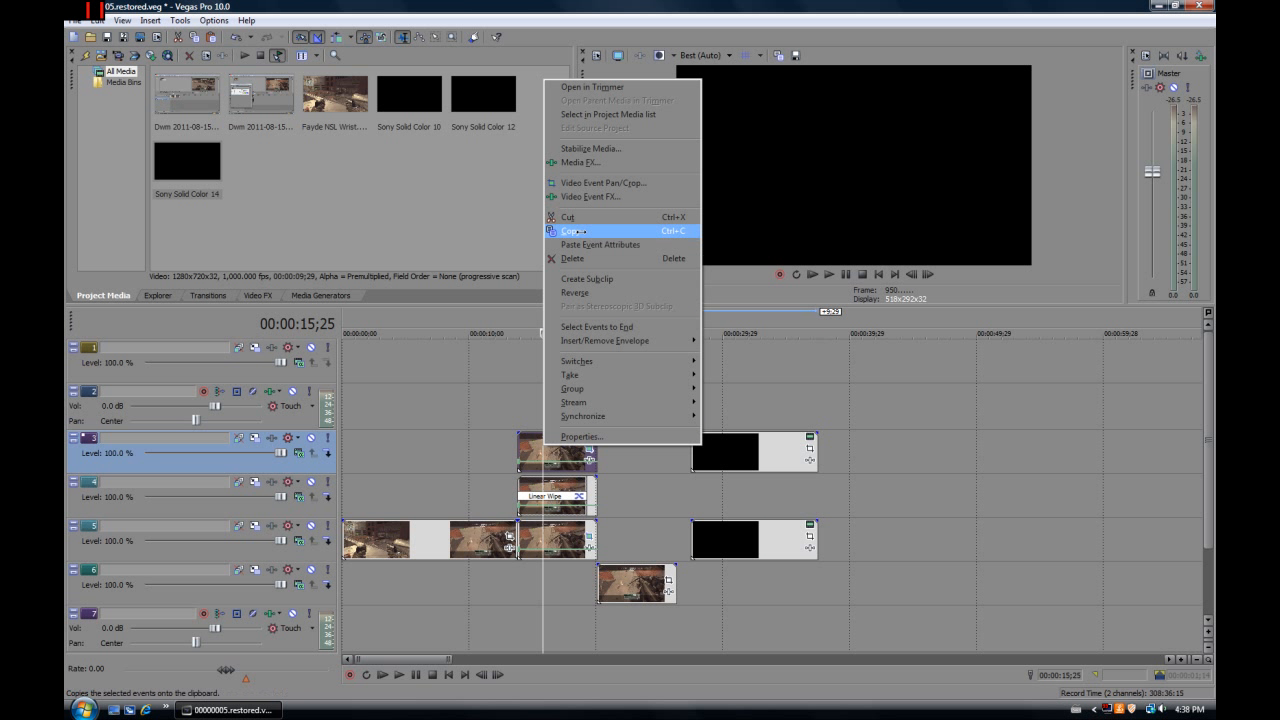
left_click(581, 236)
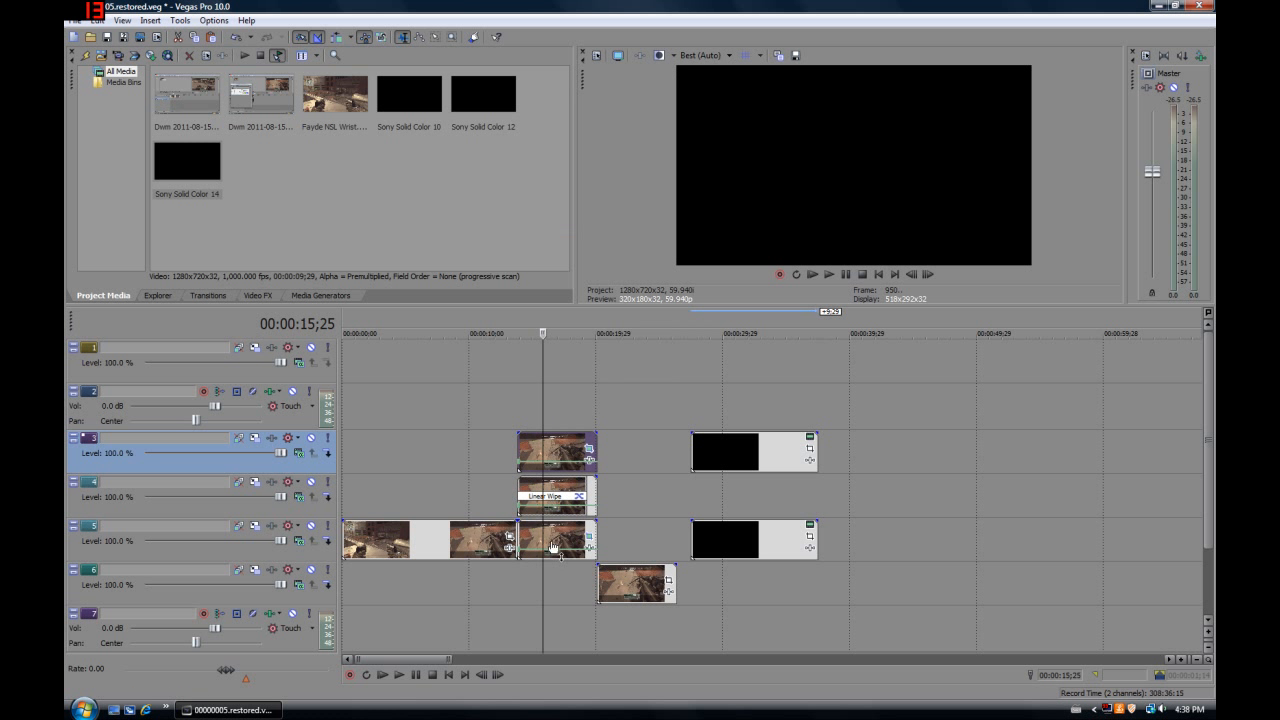
right_click(705, 450)
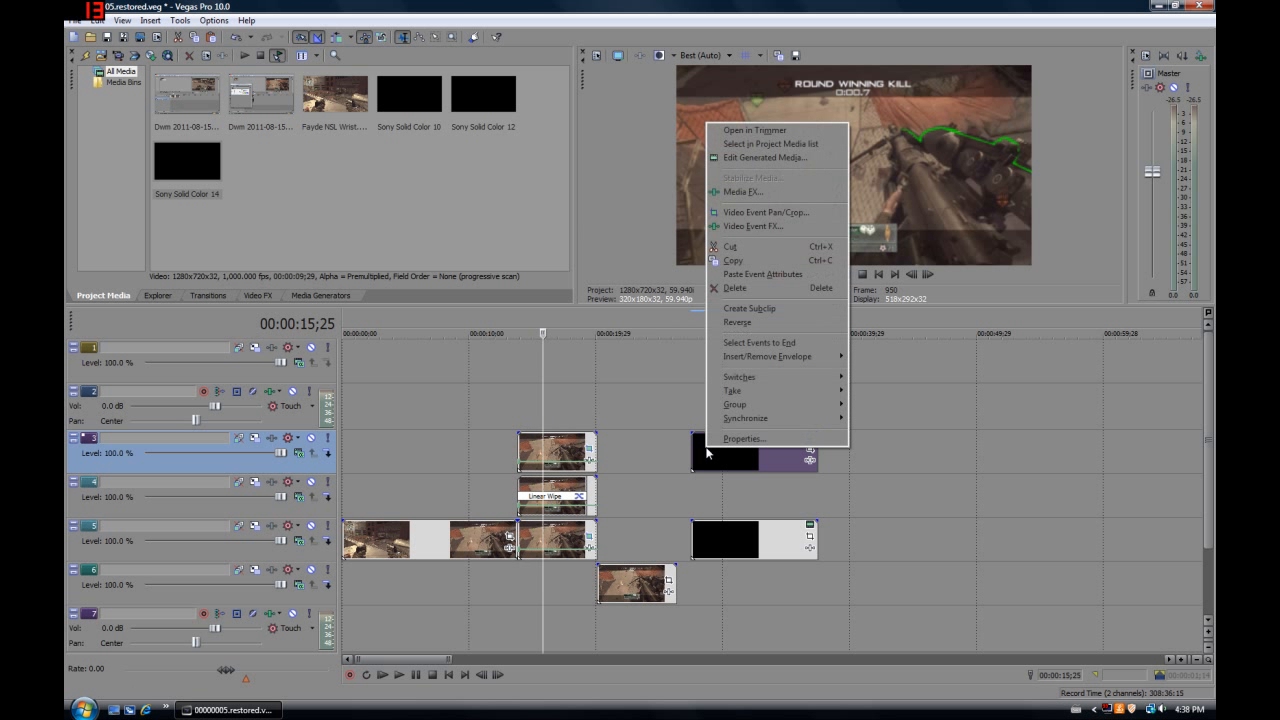
left_click(752, 279)
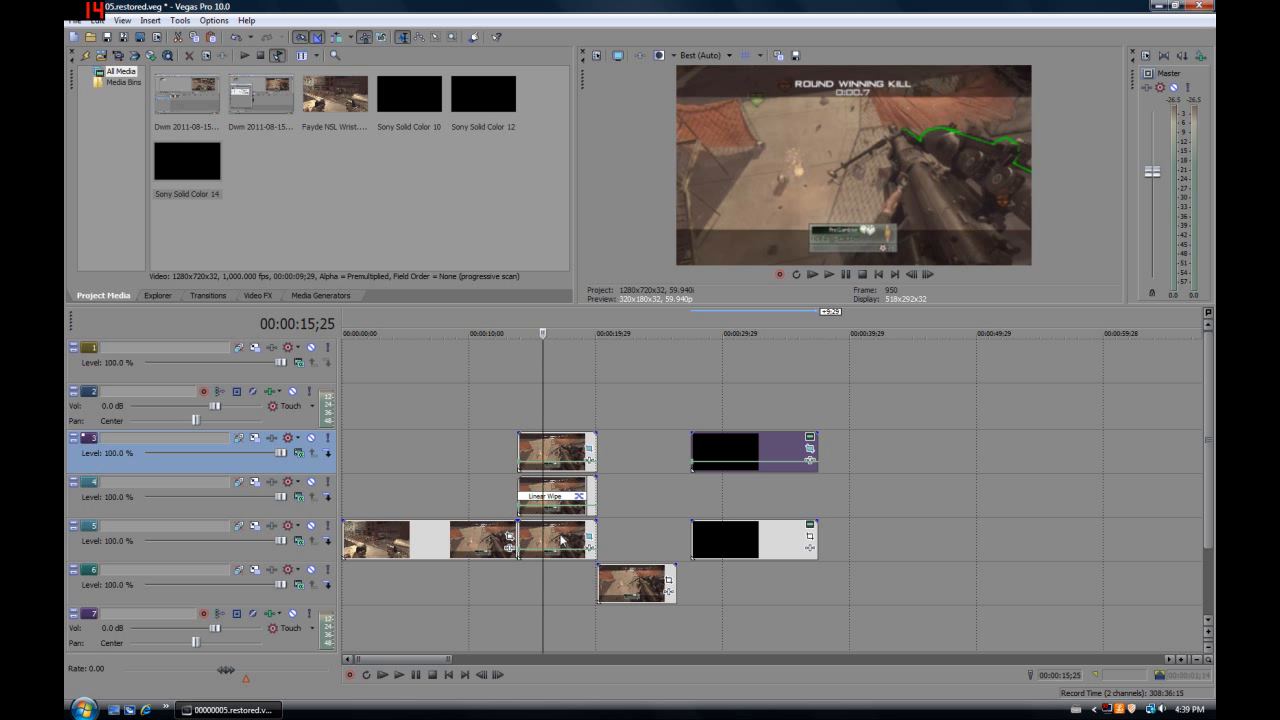
Copy the freeze-frame event on track 5 and paste its event attributes onto the black event on that track
right_click(561, 540)
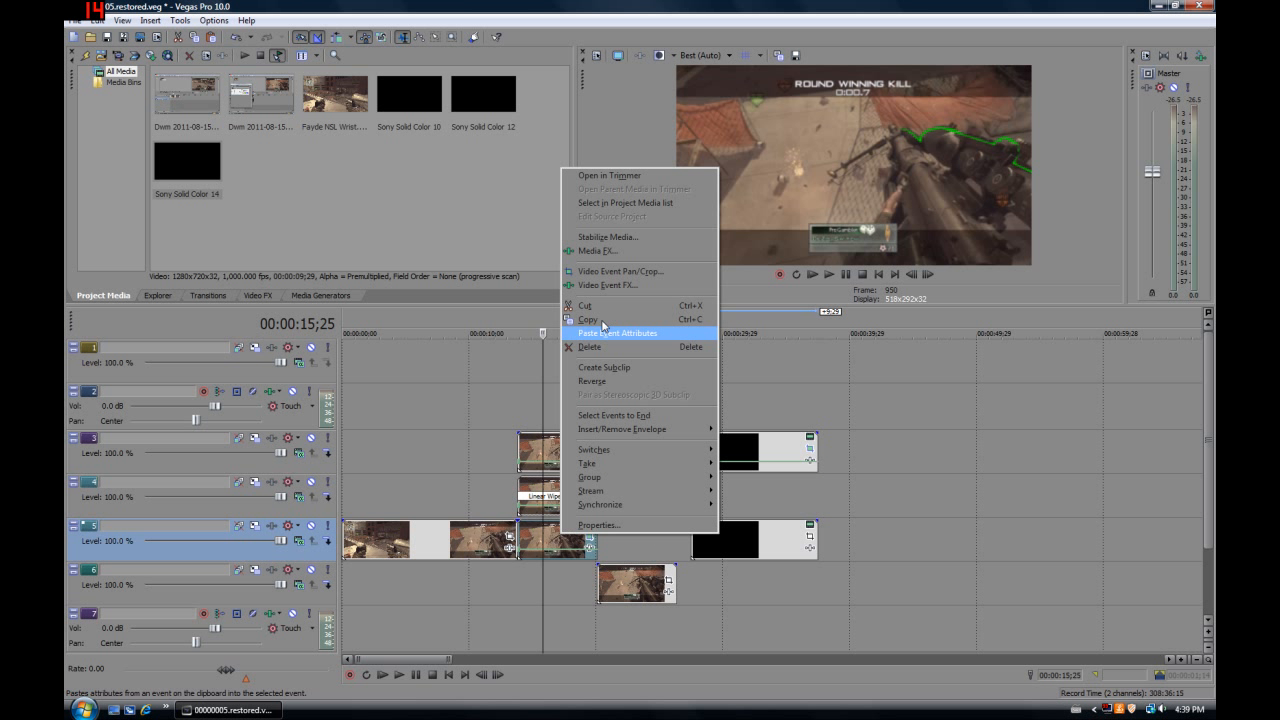
left_click(603, 330)
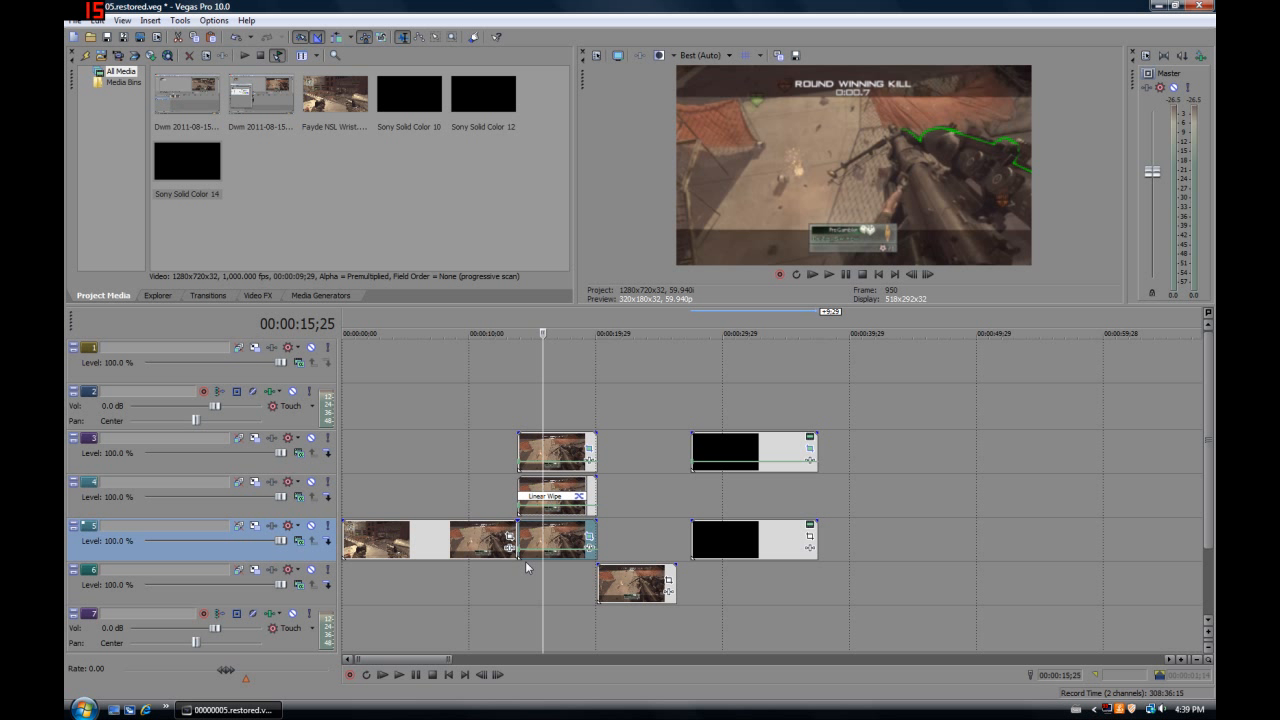
right_click(720, 551)
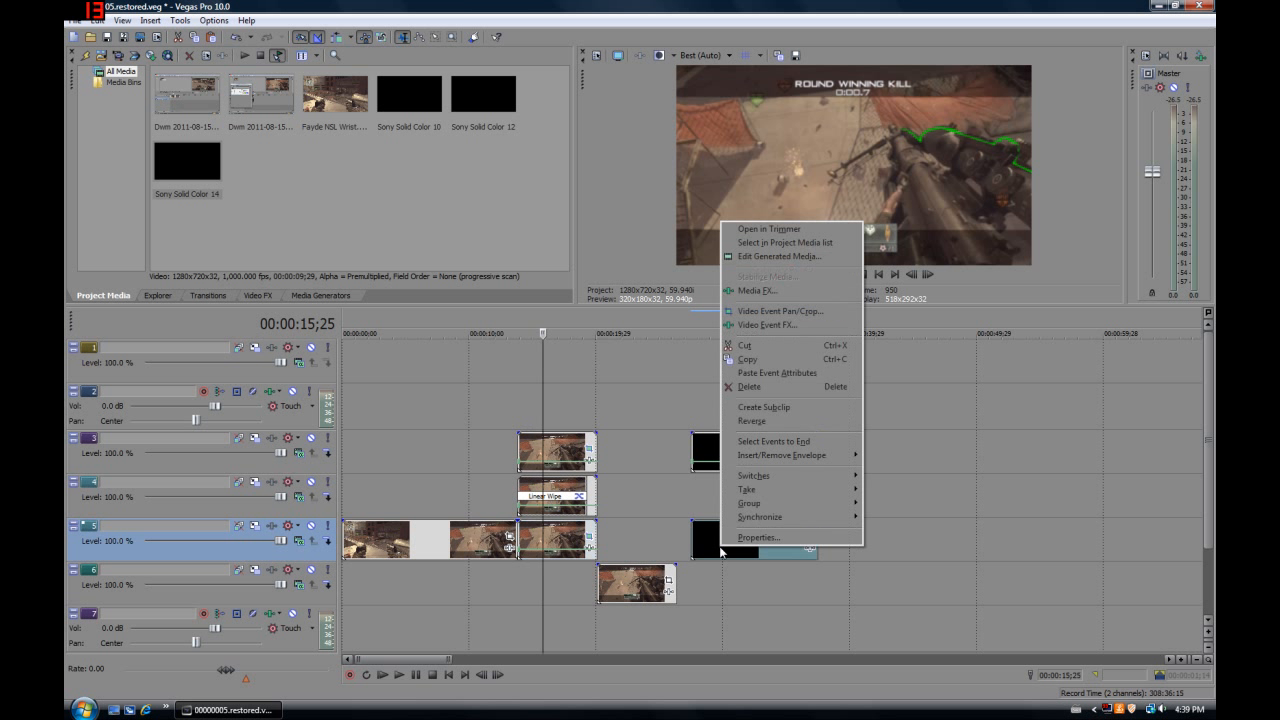
left_click(781, 374)
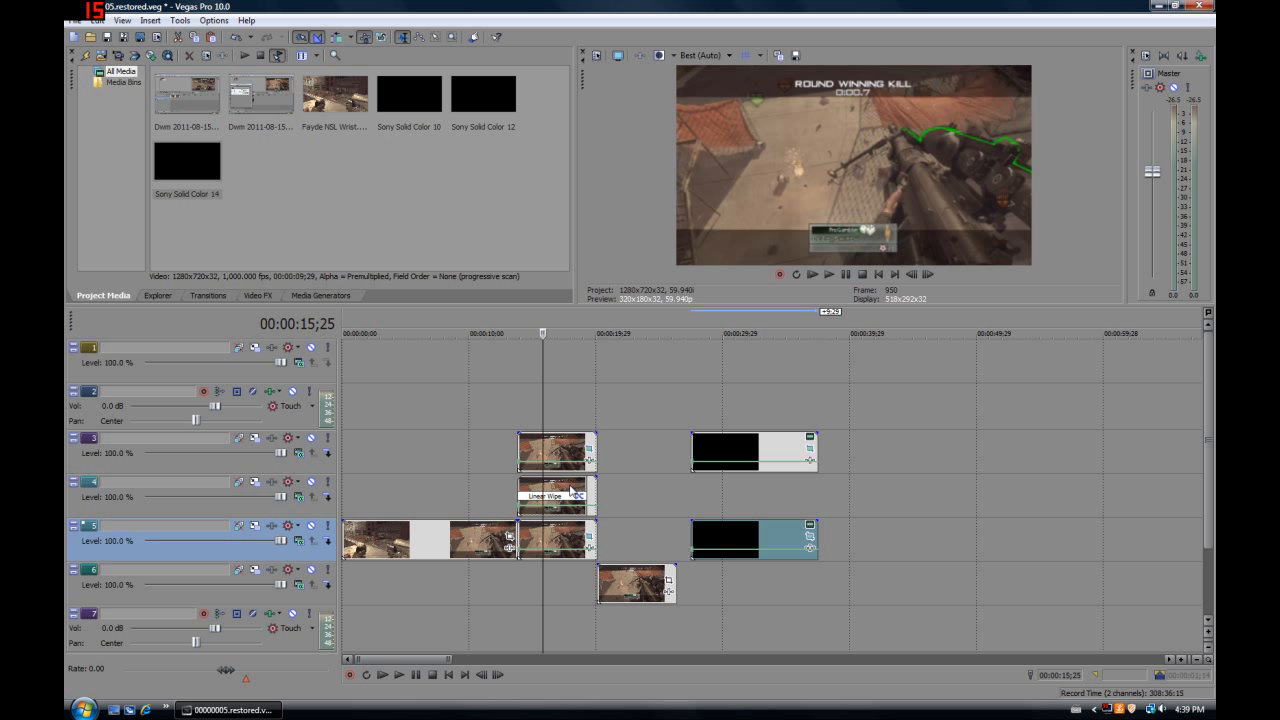
right_click(572, 490)
left_click(568, 484)
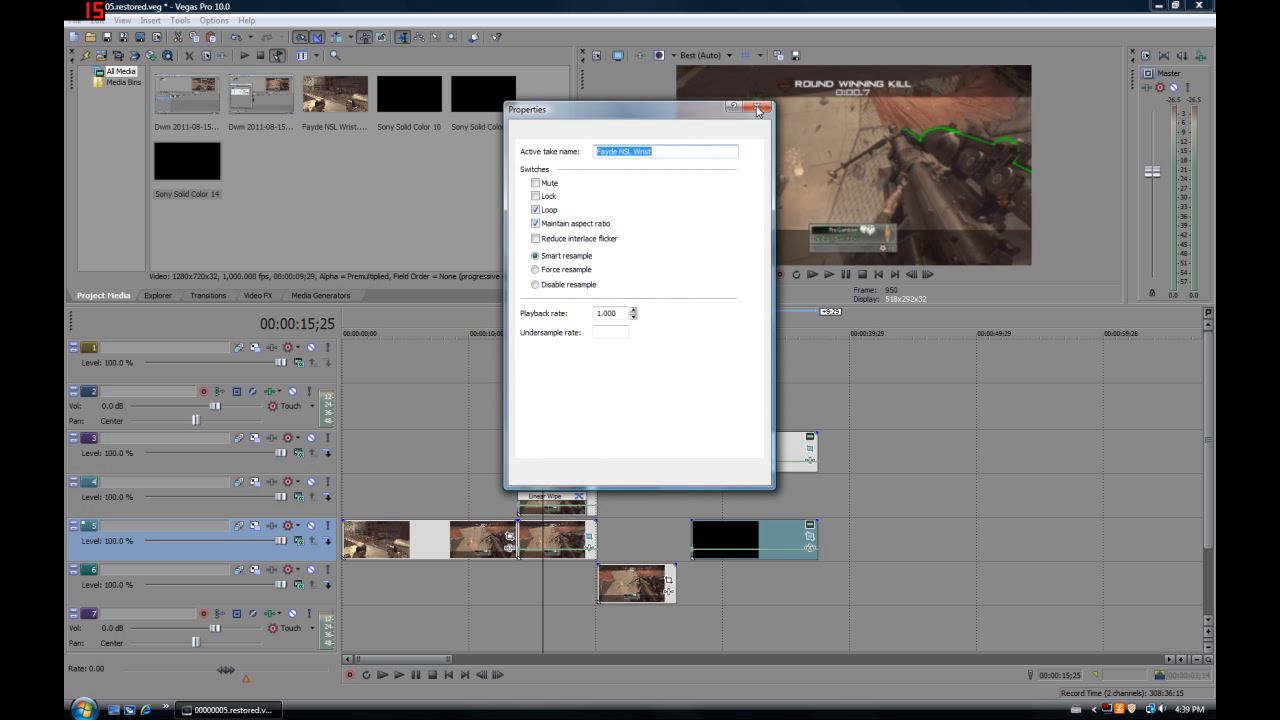
left_click(757, 108)
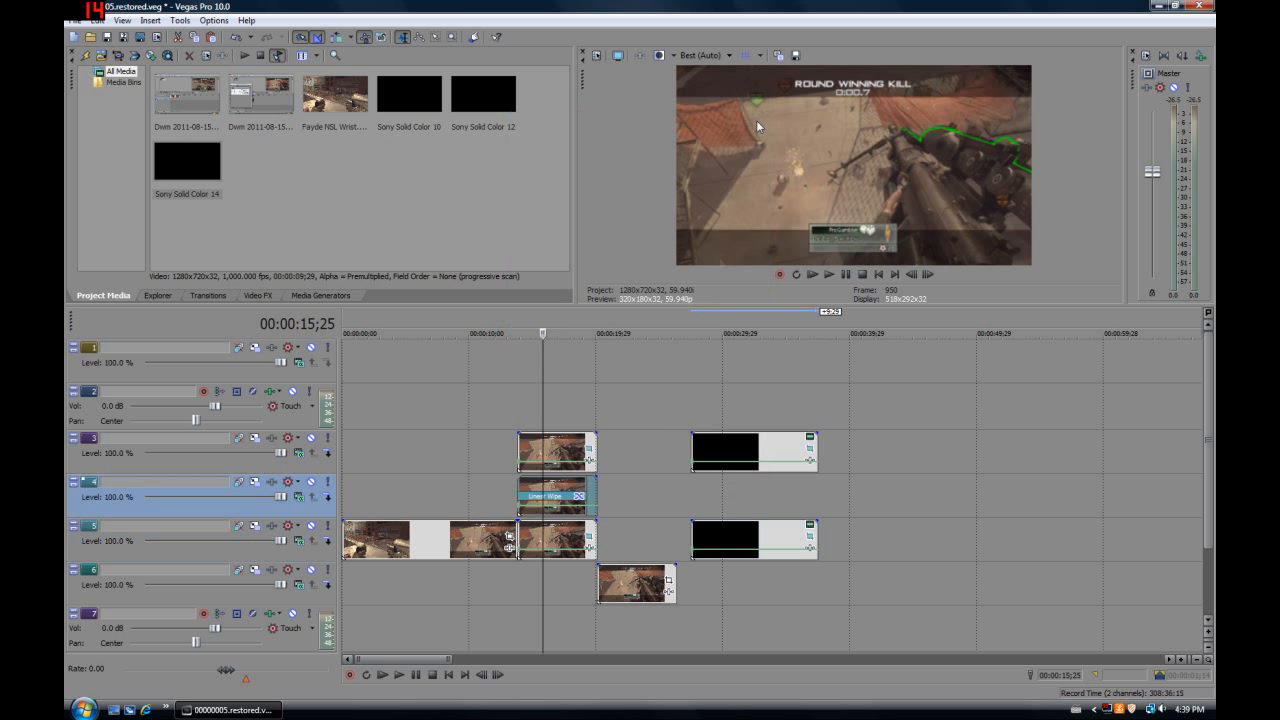
Copy the freeze-frame event with the Linear Wipe on track 4 and paste it at 00:00:27;15 on the same track
right_click(575, 485)
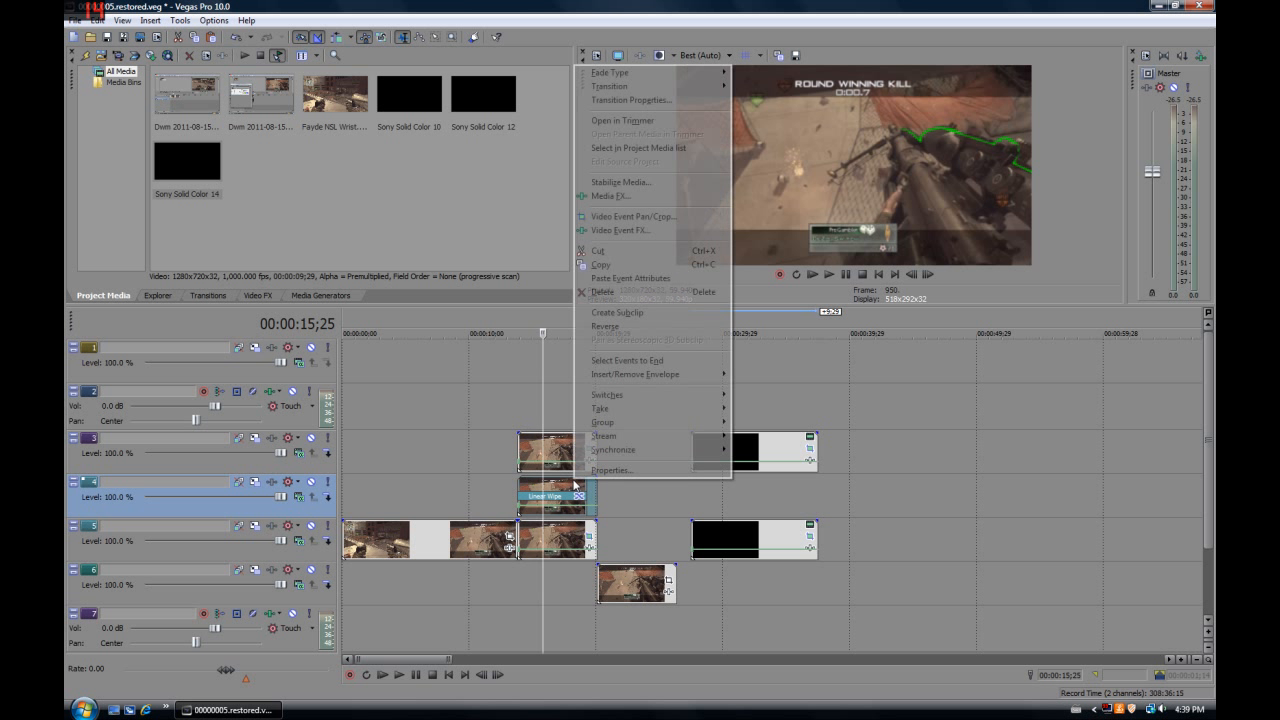
left_click(611, 266)
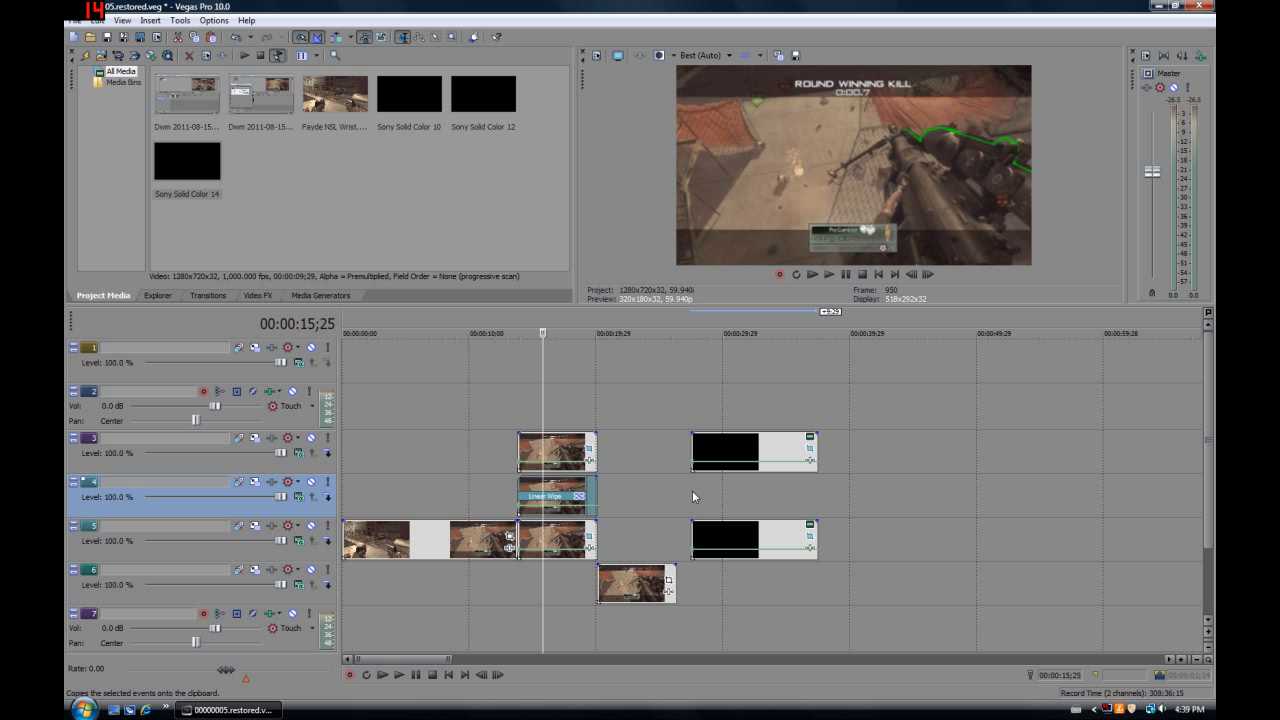
left_click(693, 497)
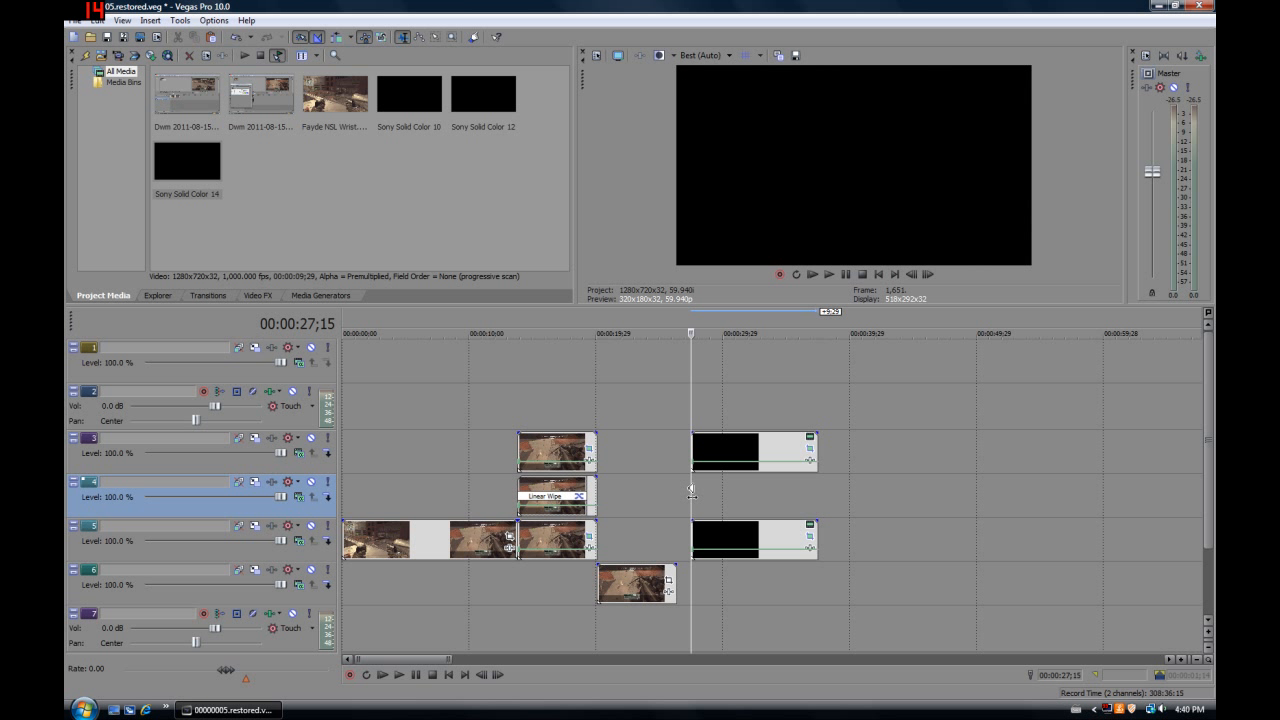
left_click(771, 500)
key("ctrl+v")
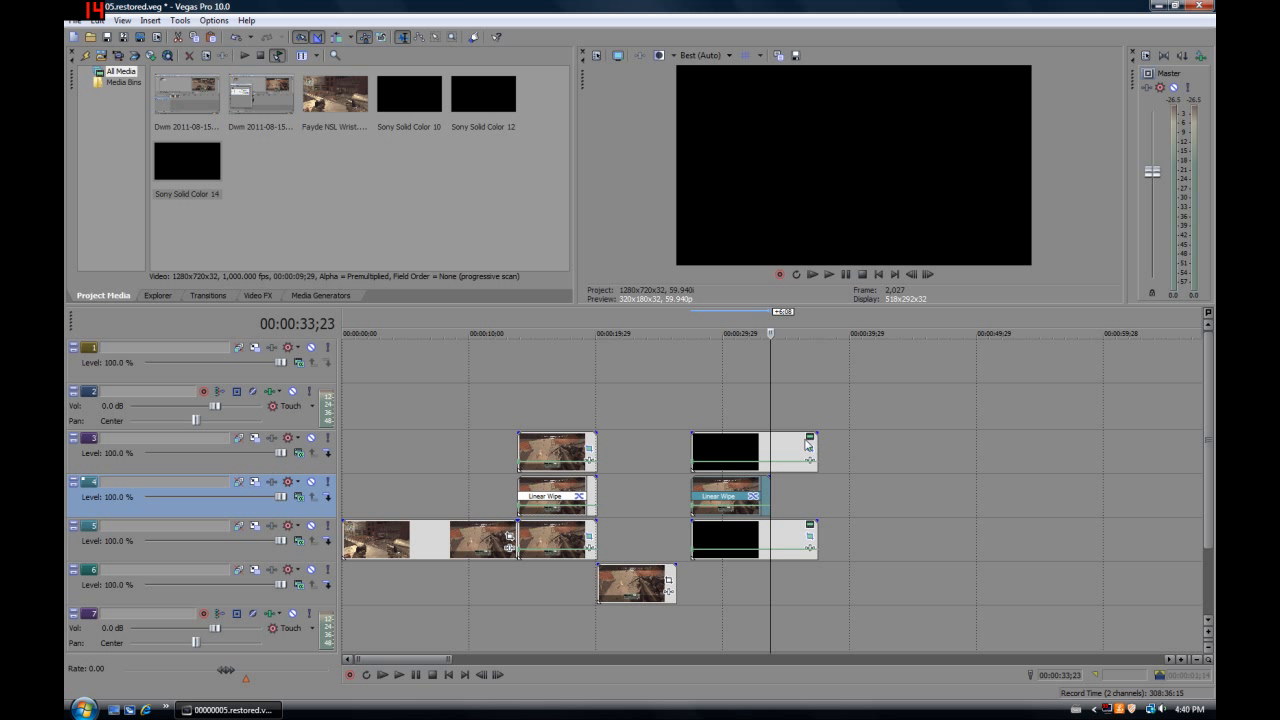
Copy the freeze-frame event on track 3, paste it at 00:00:32;28 on track 1 and trim its end to about 2 seconds long
left_click(737, 408)
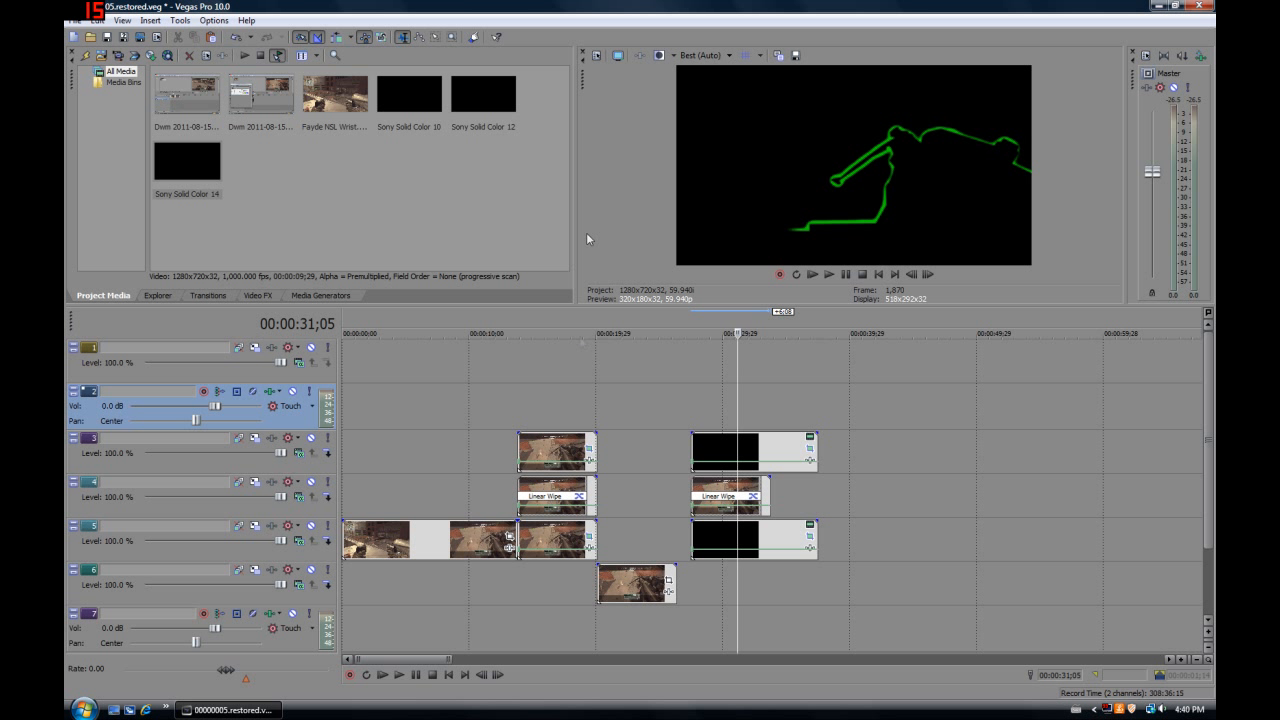
right_click(548, 452)
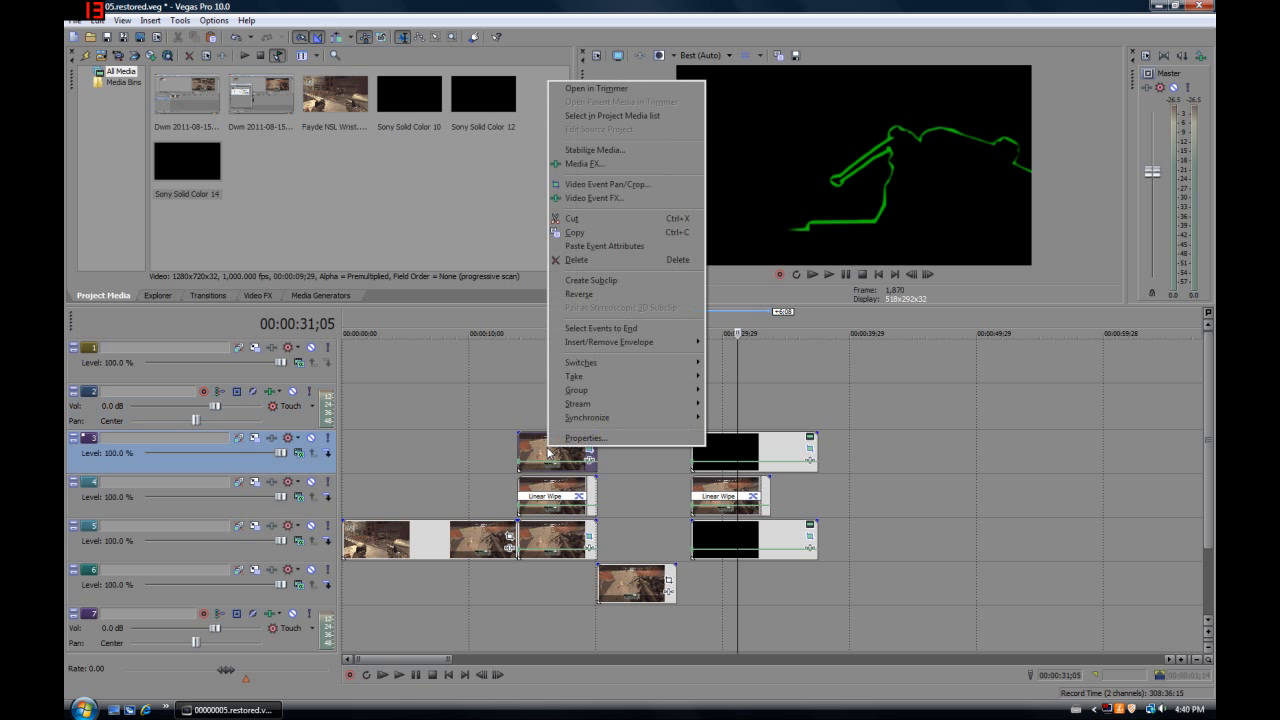
left_click(579, 236)
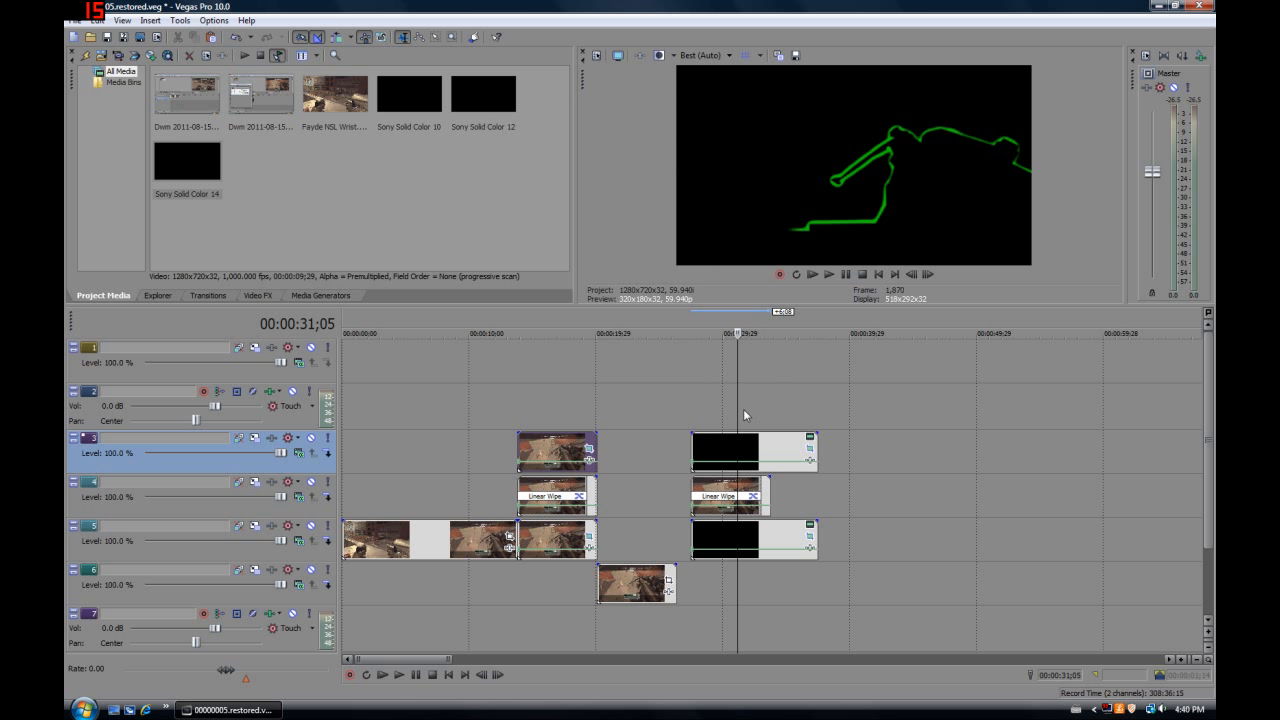
left_click(744, 408)
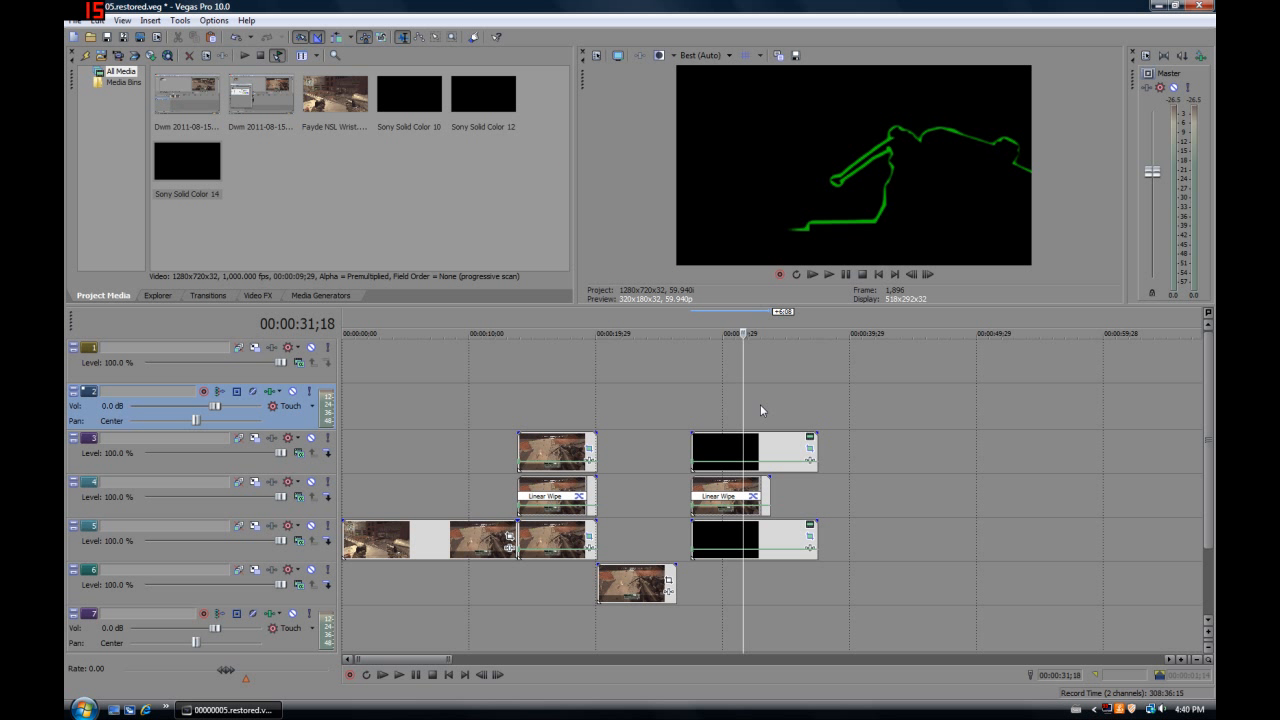
left_click(760, 404)
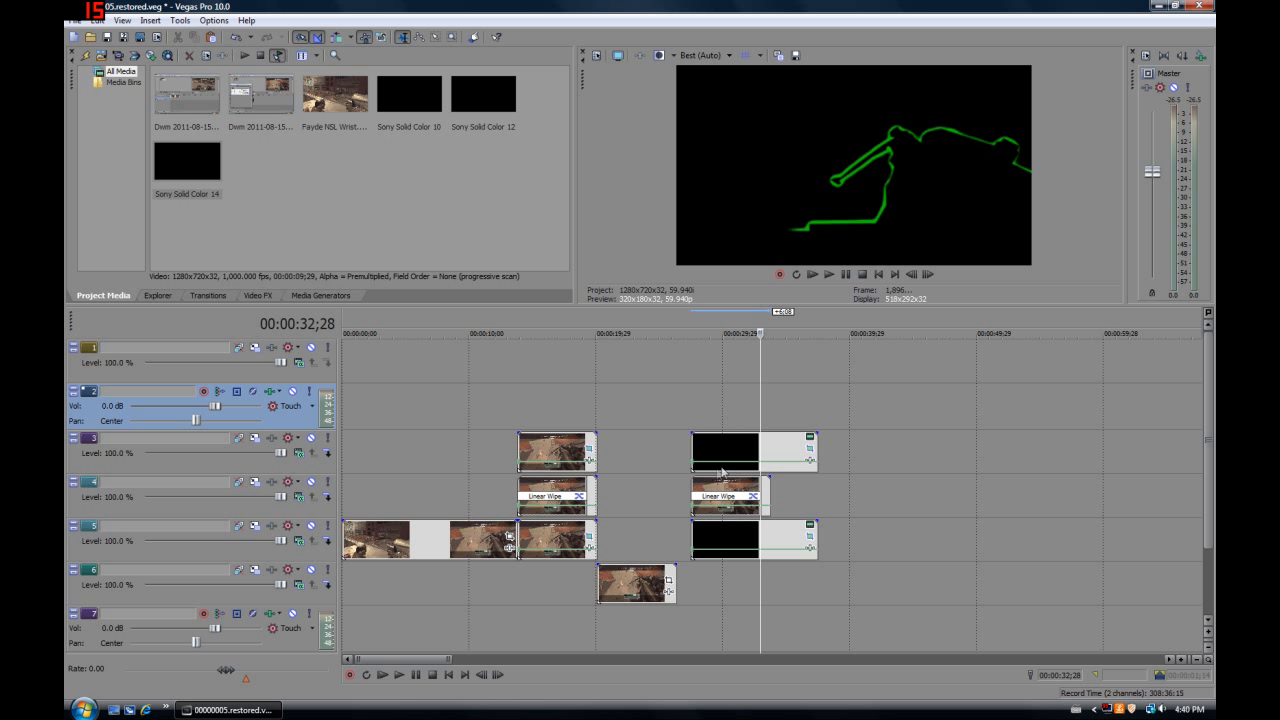
key("ctrl+v")
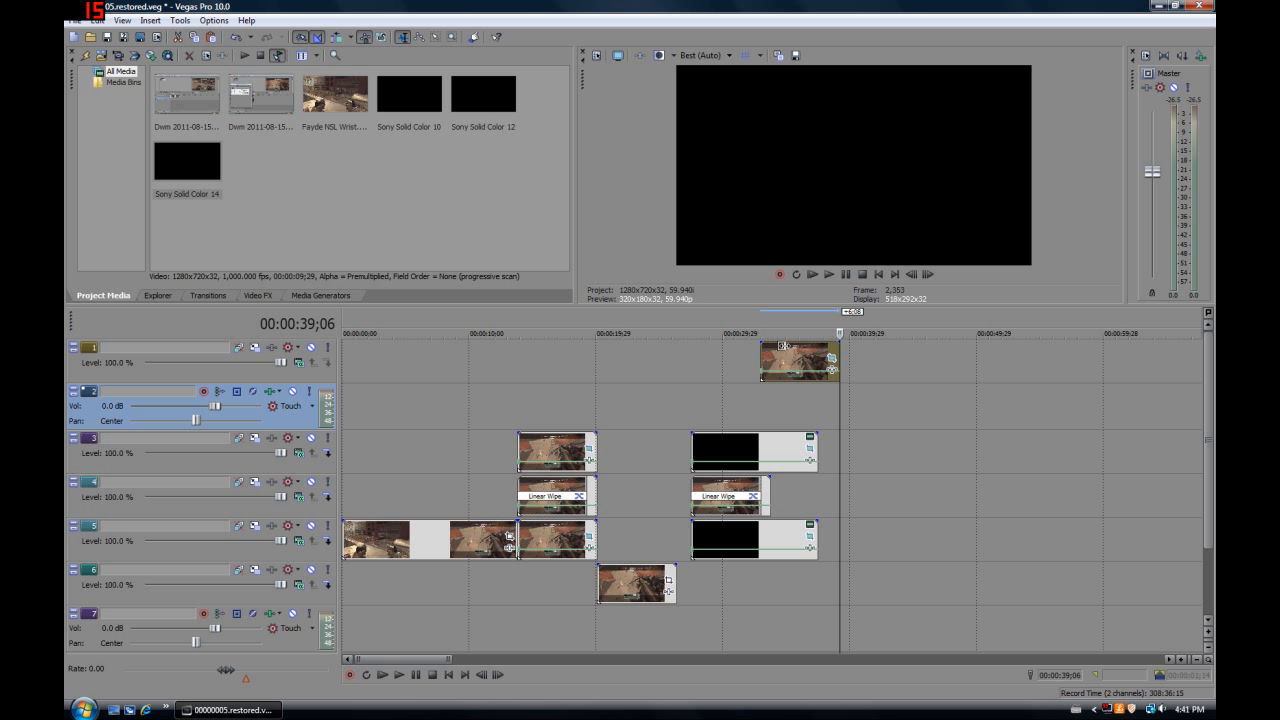
left_click_drag(838, 346, 786, 346)
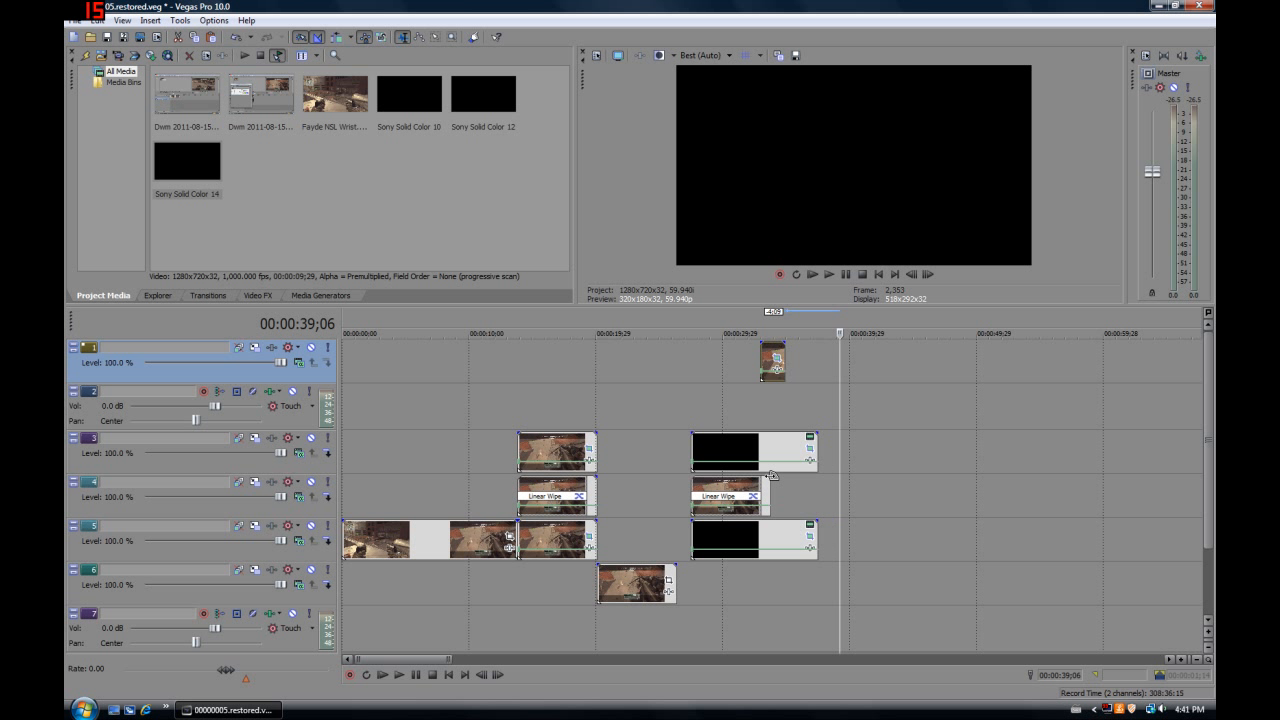
Fade out the end of the second Linear Wipe event on track 4 from 00:00:32;28 and fade in the track 1 event over 00:00:00;25
left_click_drag(772, 475, 762, 474)
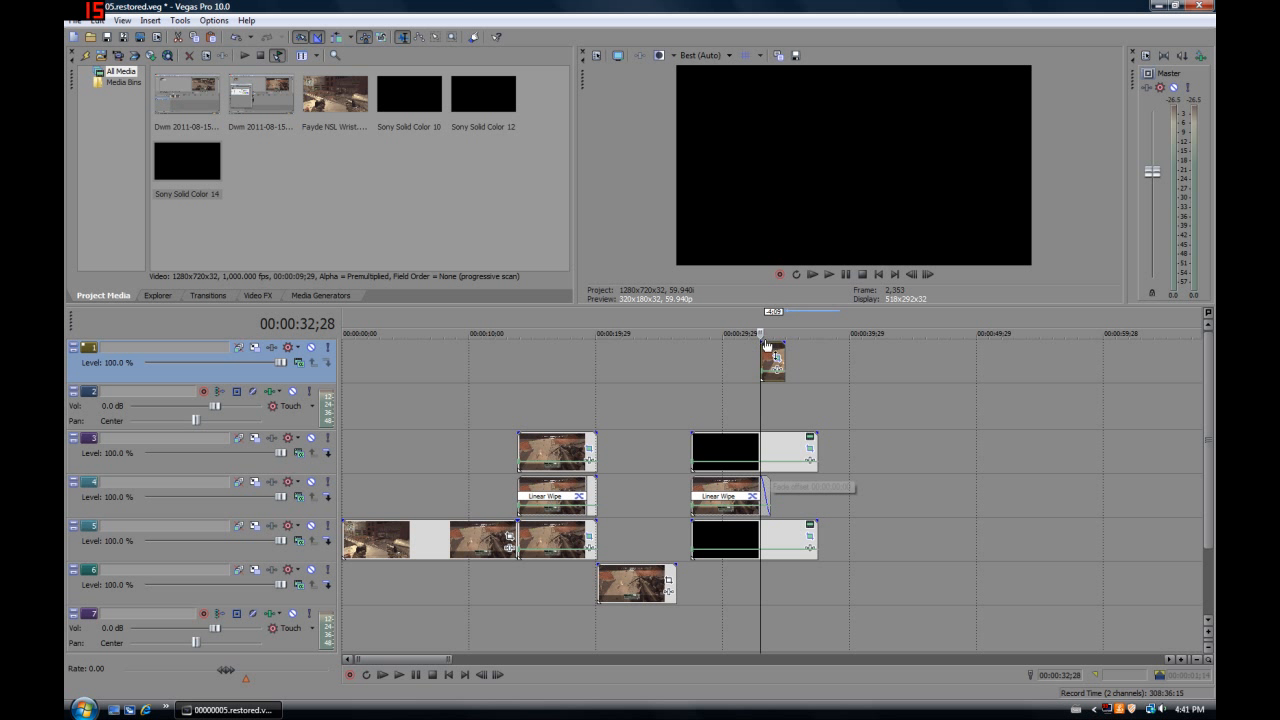
left_click_drag(762, 342, 768, 341)
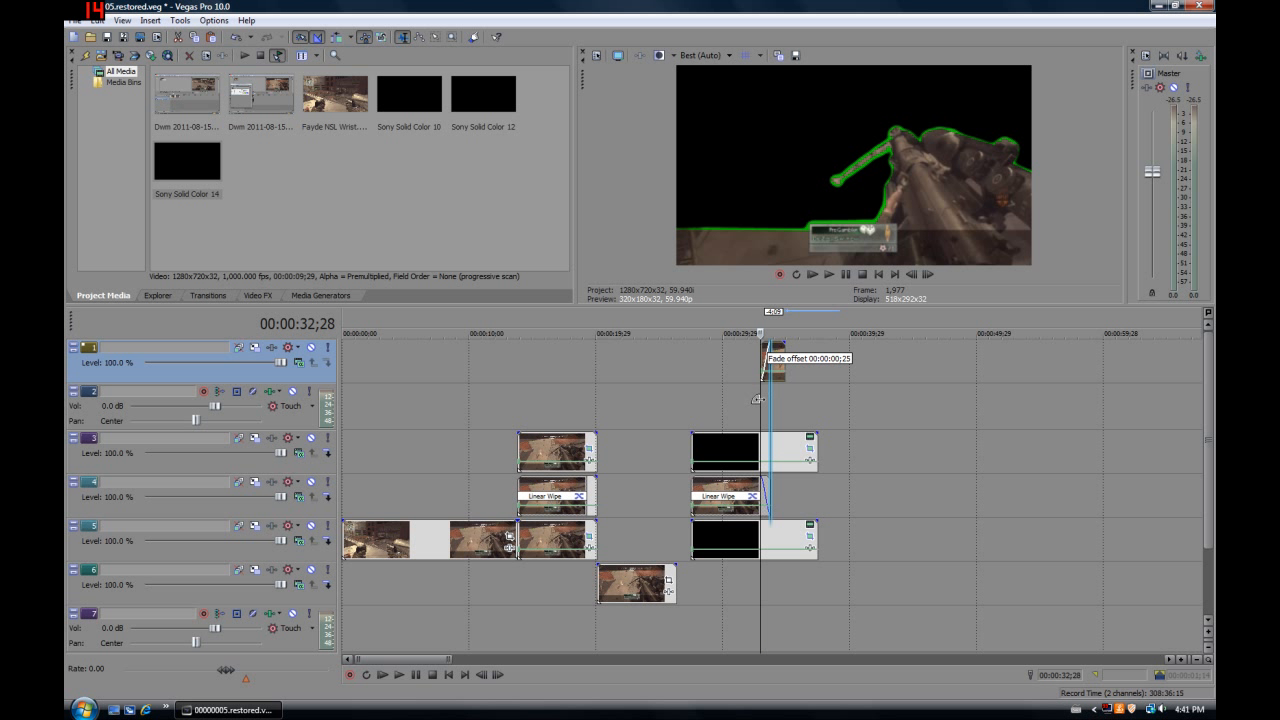
left_click_drag(757, 400, 764, 398)
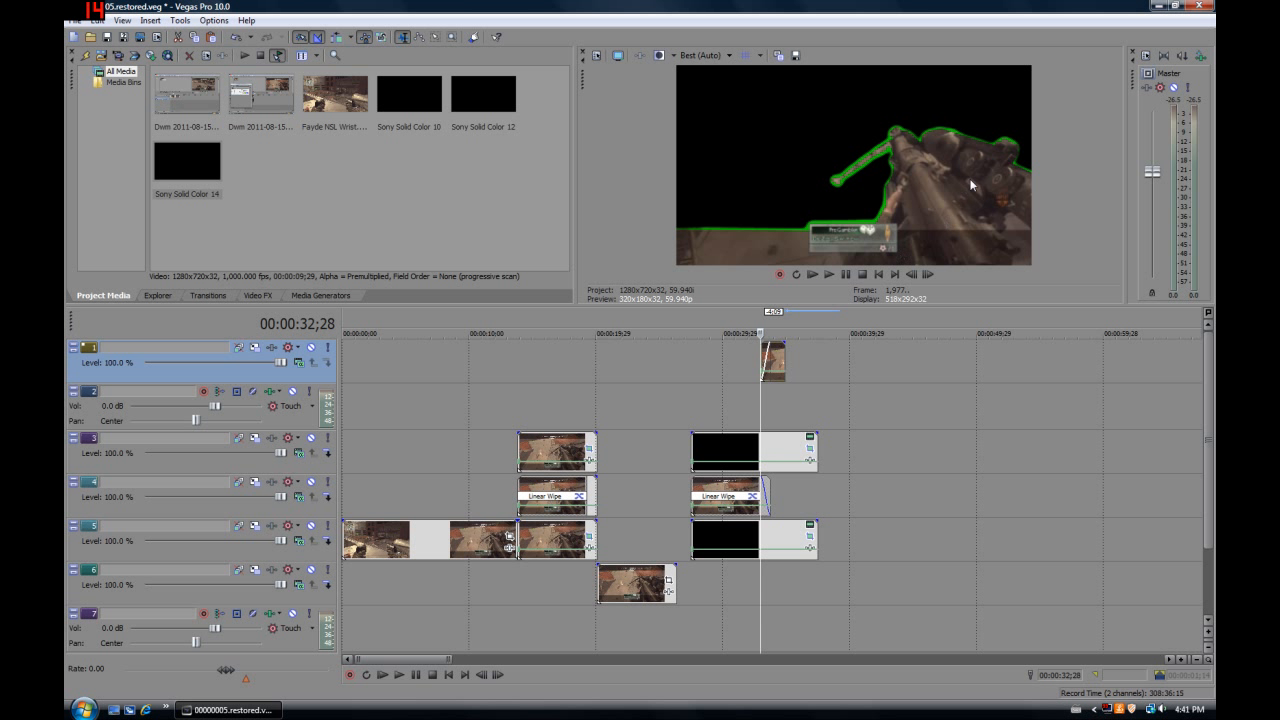
left_click(763, 395)
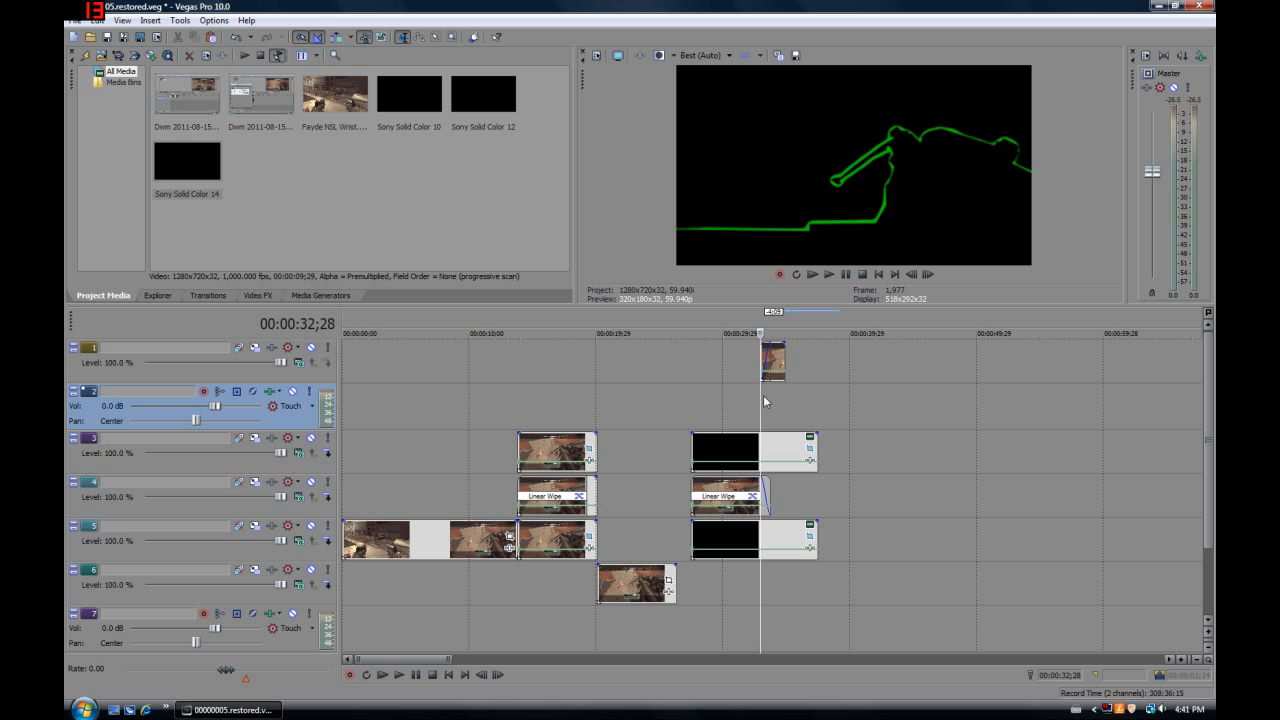
left_click(929, 274)
left_click(927, 275)
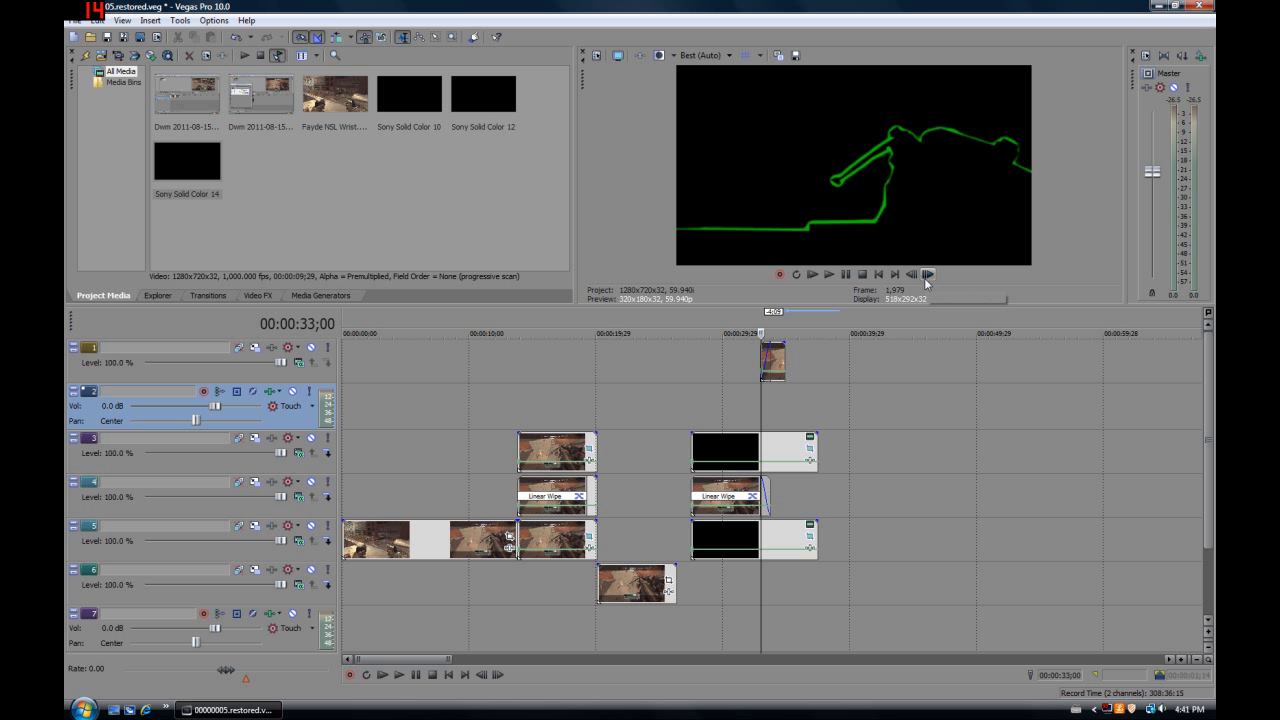
left_click(927, 275)
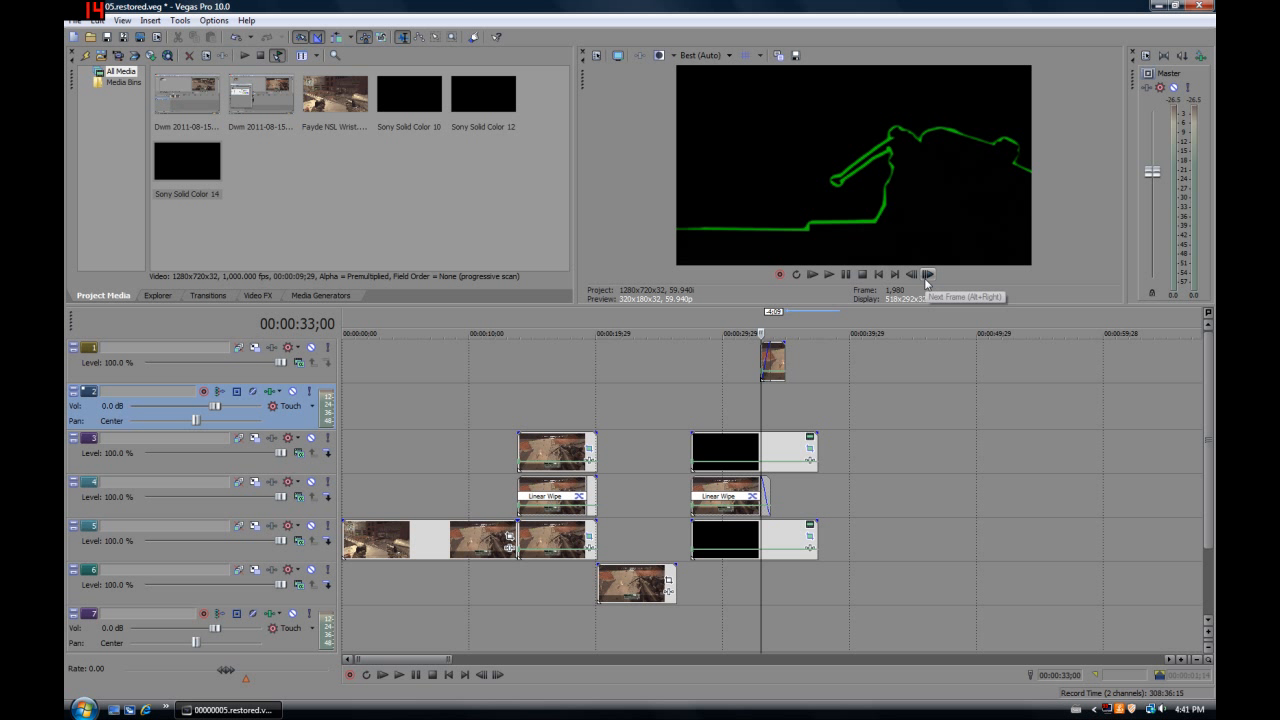
left_click(768, 391)
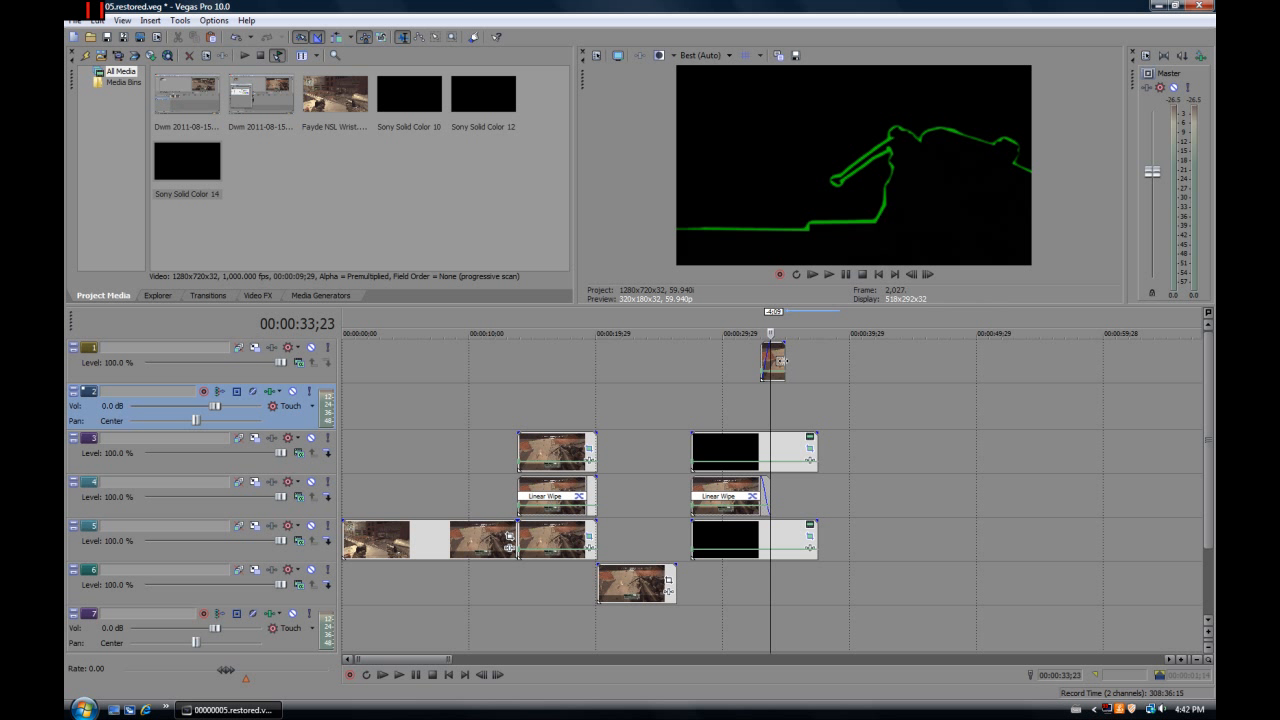
Trim the end of the freeze-frame event on track 1 back to about 00:00:34;08 and select the black event on track 3
scroll(768, 391, "up", 6)
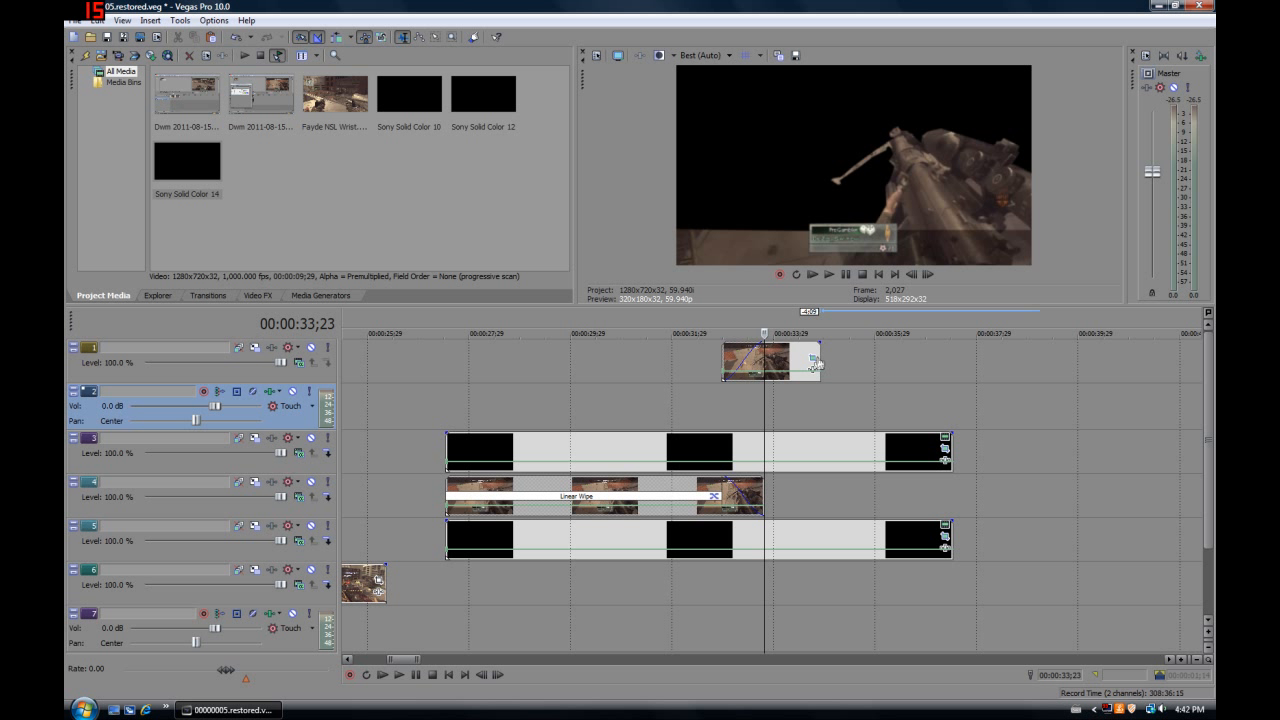
scroll(819, 358, "up", 2)
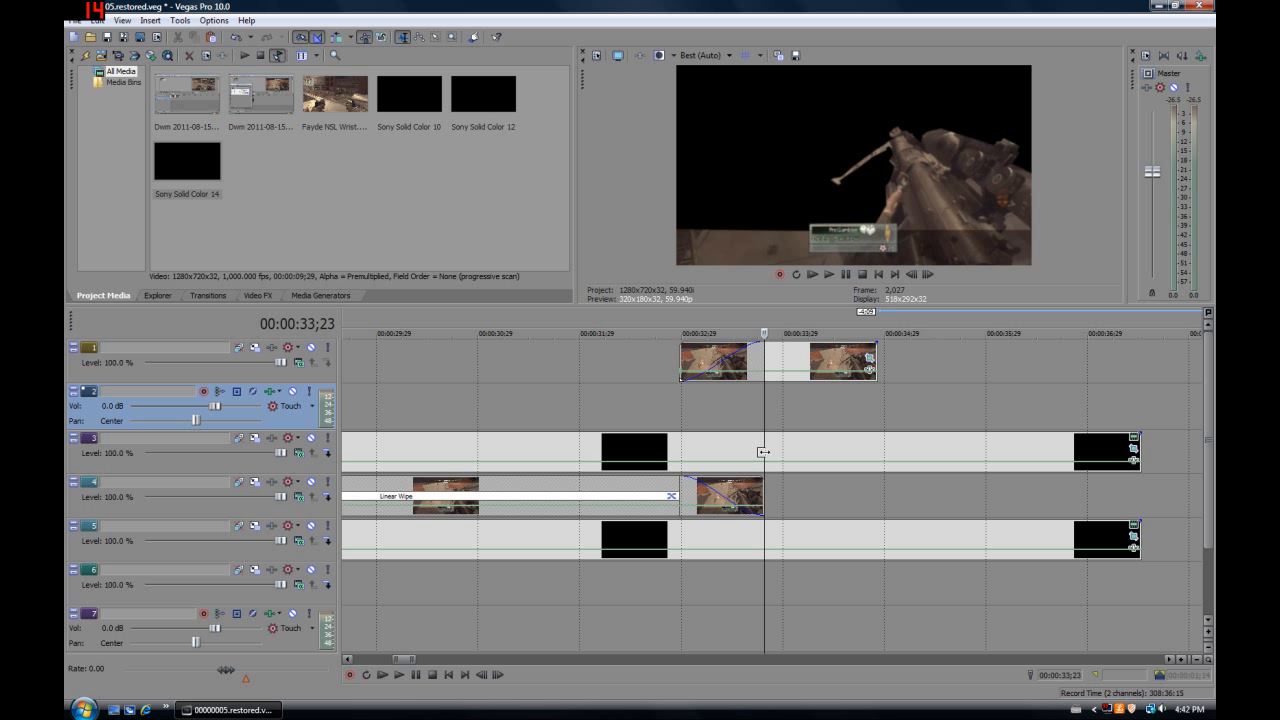
key("ctrl+shift+z")
left_click(331, 471)
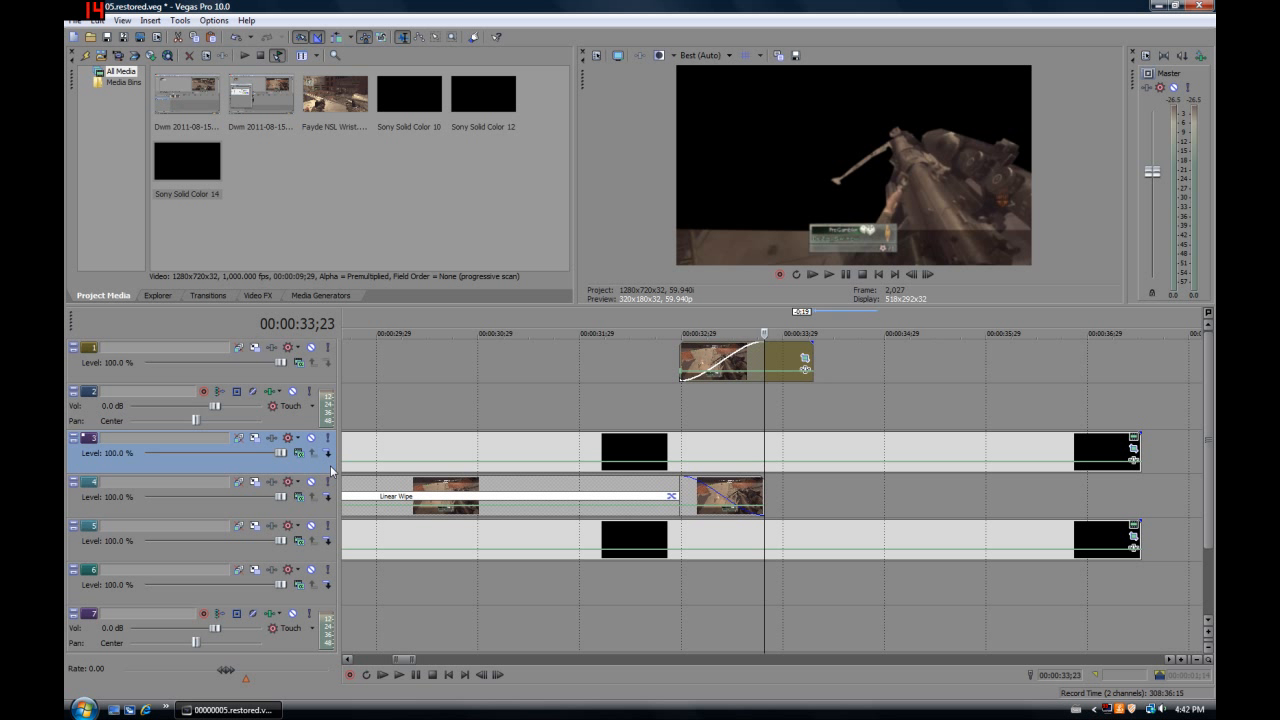
left_click(778, 462)
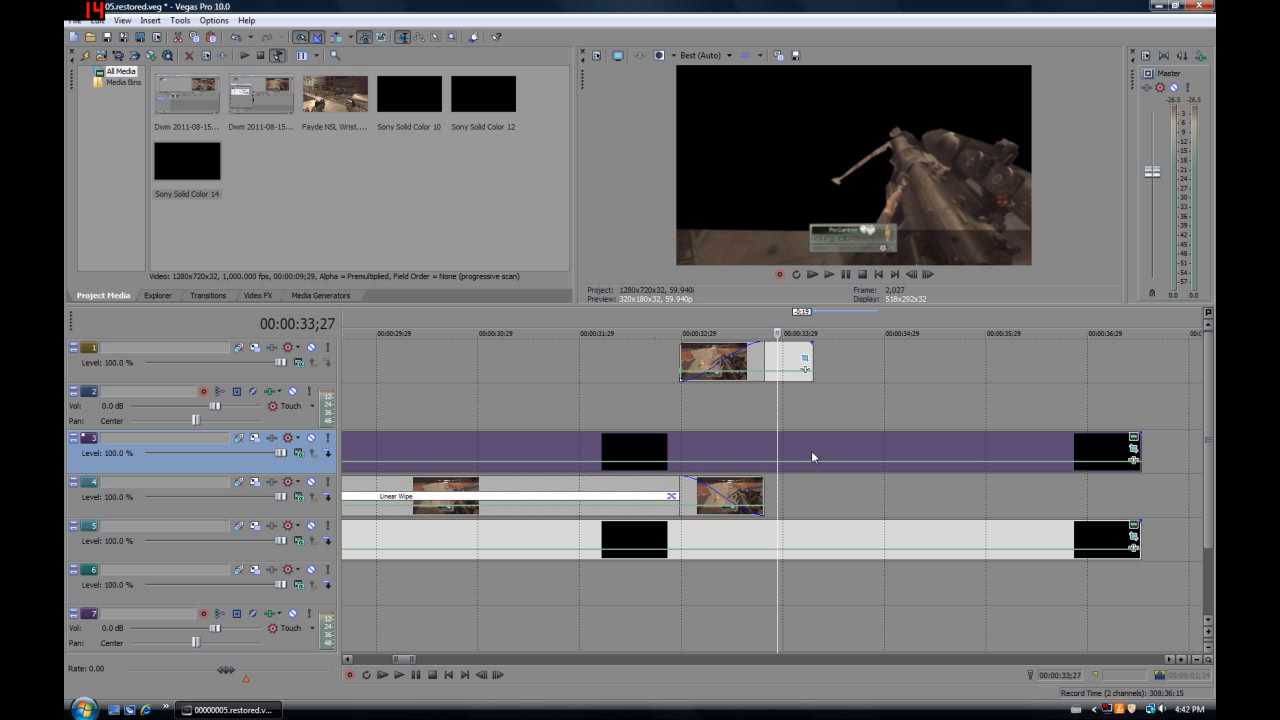